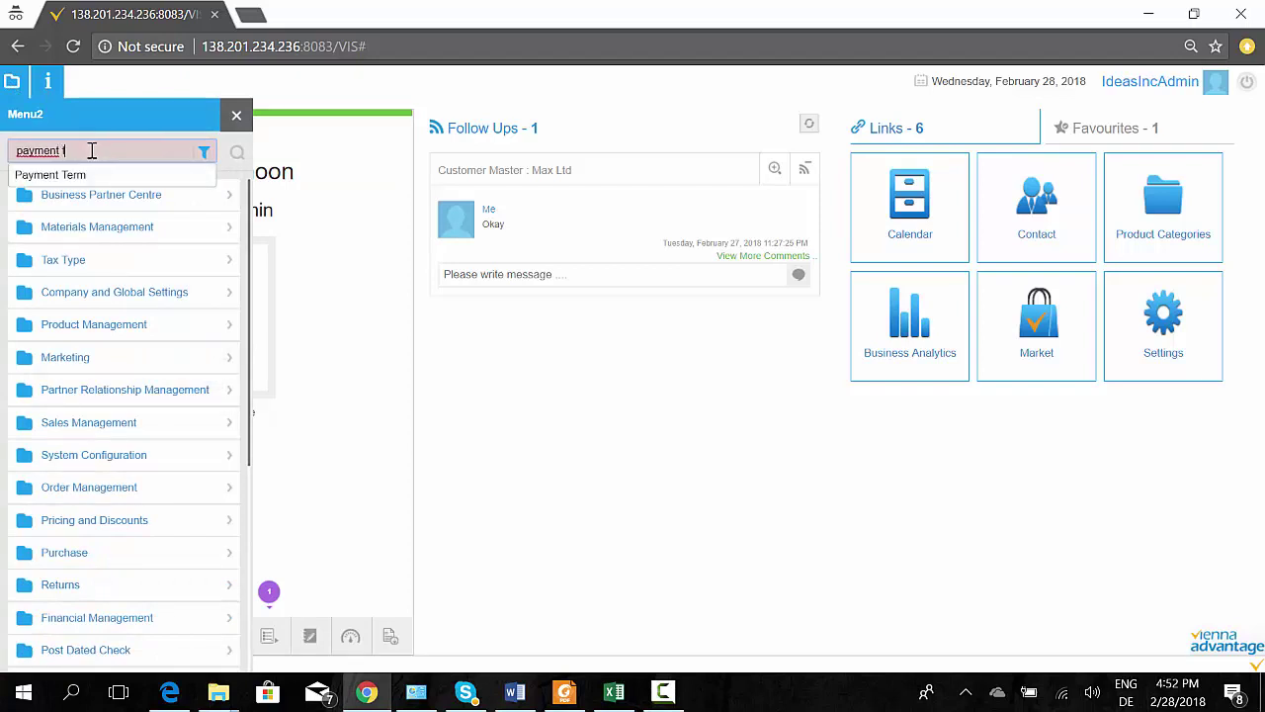
Open the Payment Term window and widen the Name column to fit the full term names
left_click(87, 175)
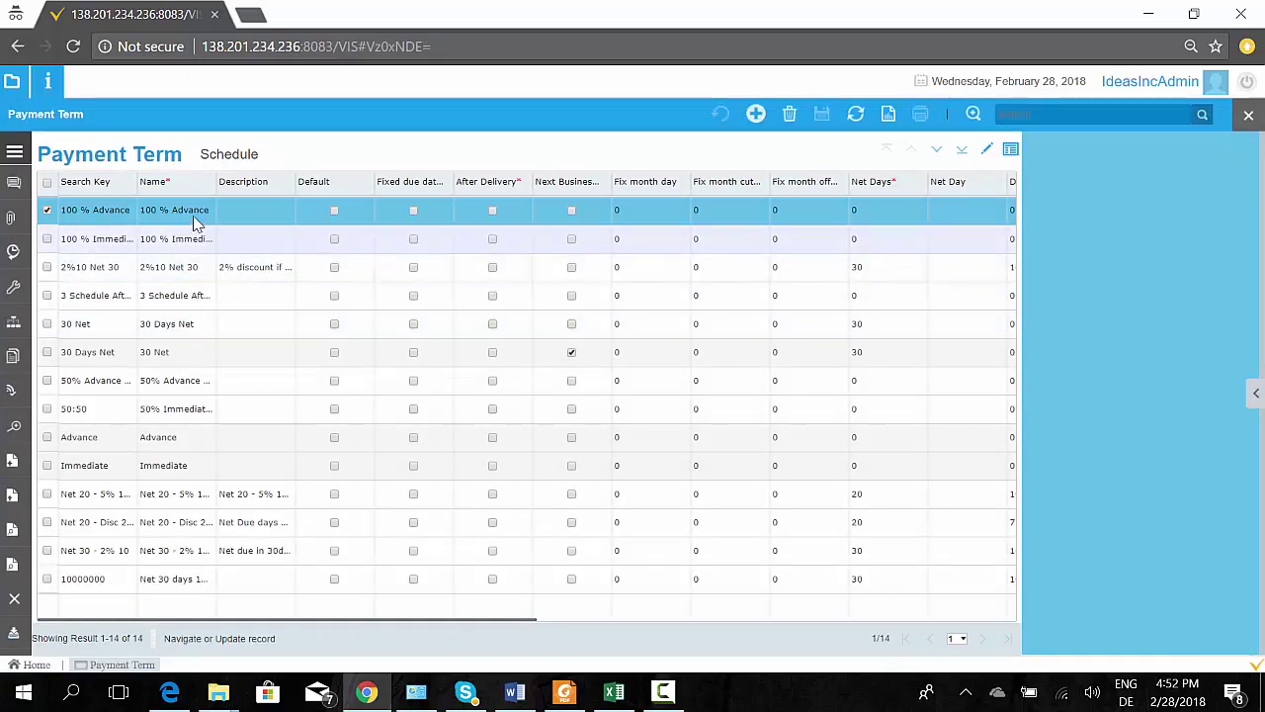
left_click_drag(138, 183, 402, 194)
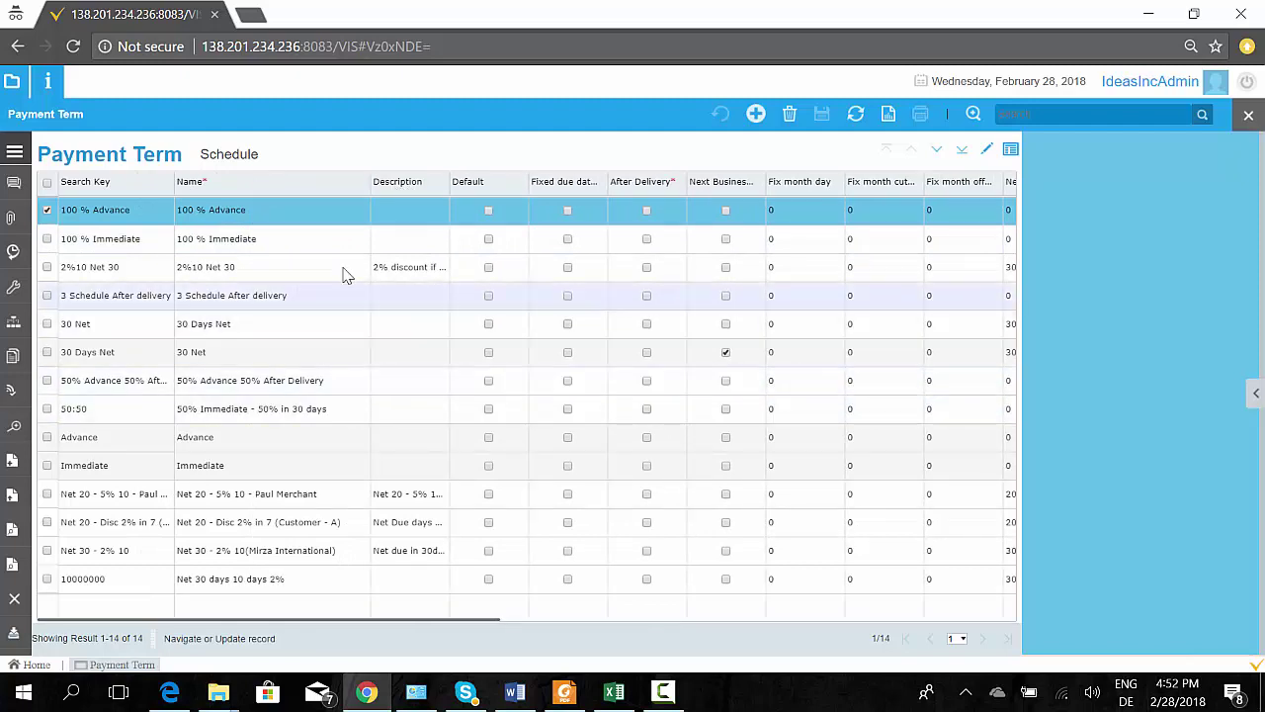
Open the 100 % Advance payment term in the single-record view and examine its search key, name and Advance setting
left_click(989, 149)
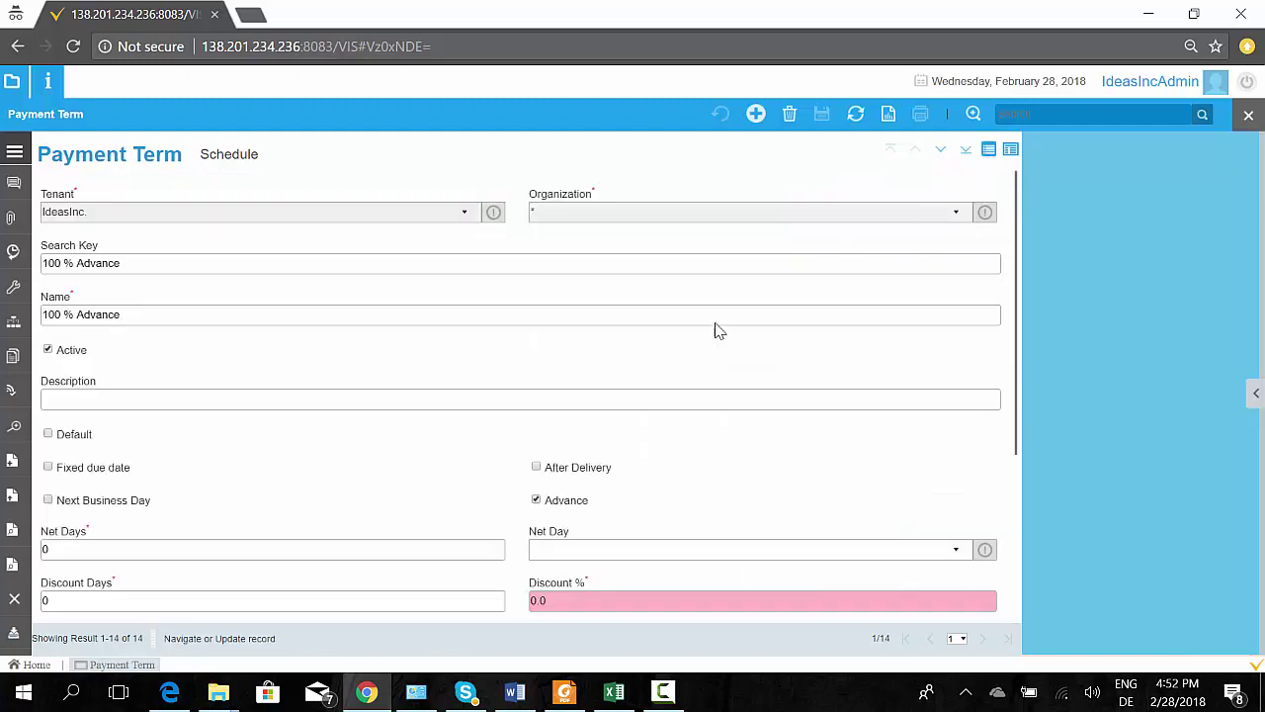
left_click_drag(140, 265, 44, 267)
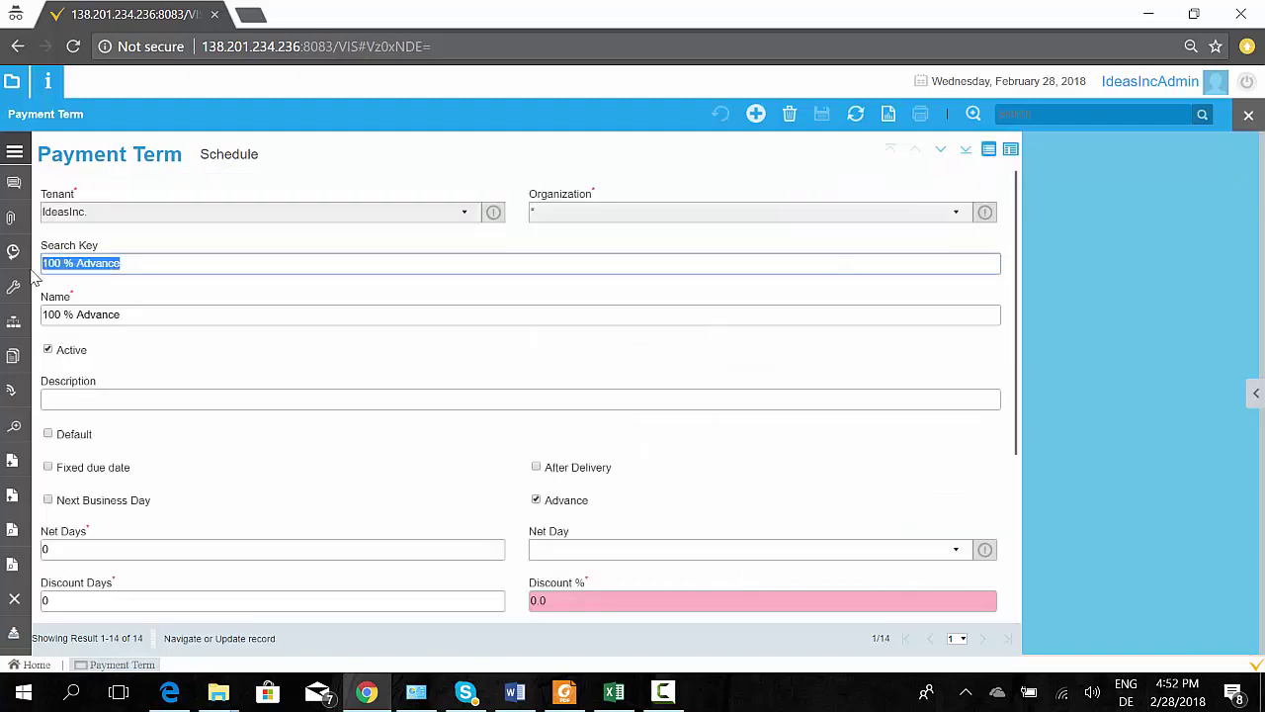
left_click(176, 318)
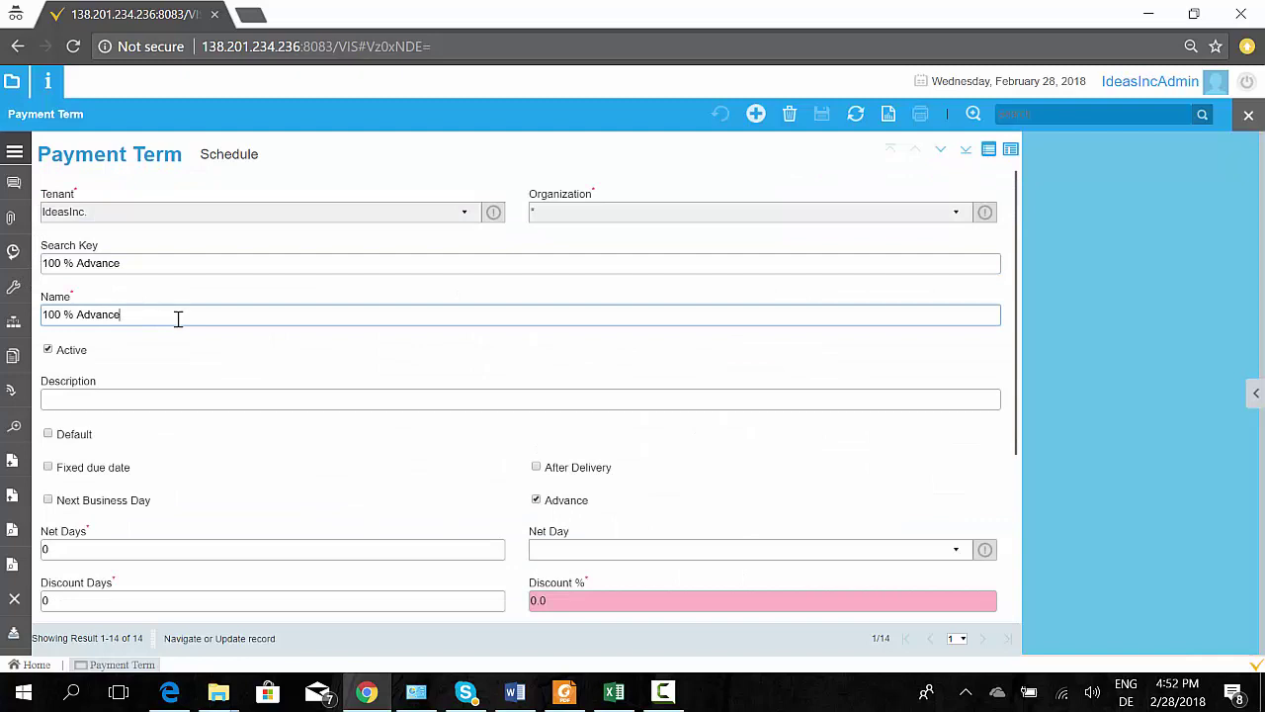
scroll(180, 318, "down", 1)
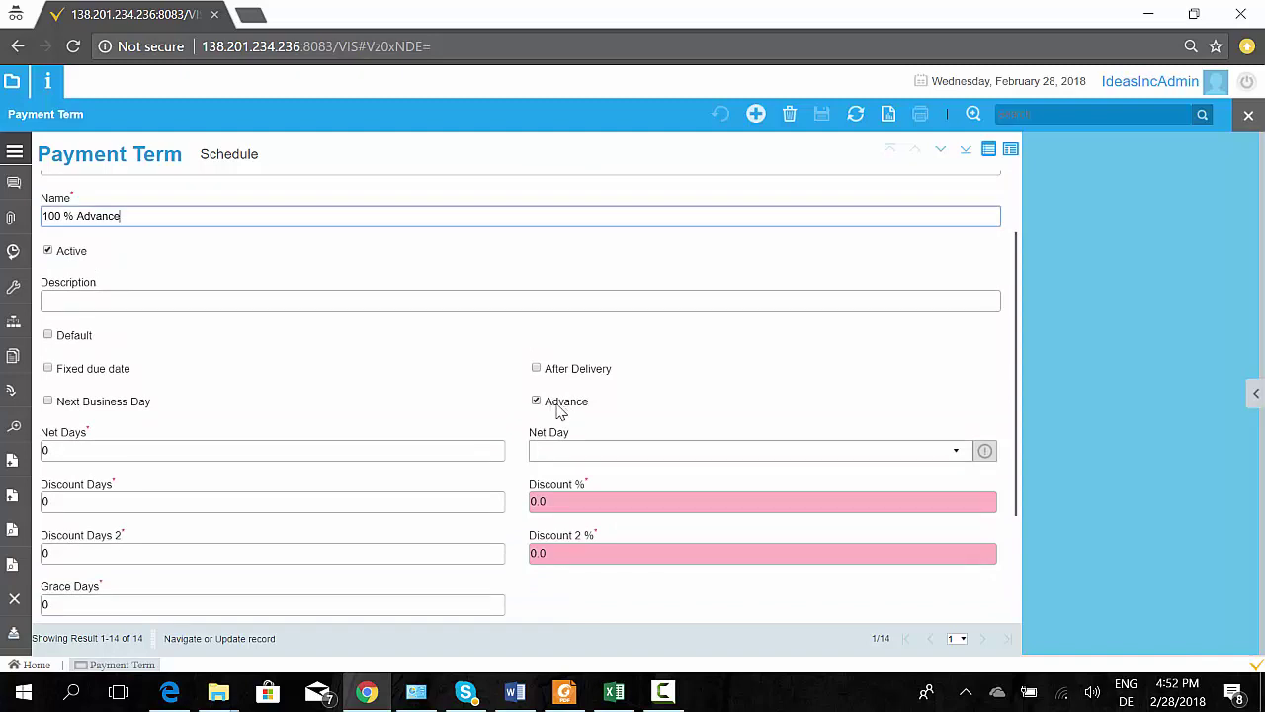
Go to the 2%10 Net 30 payment term and examine its description, net days, discount fields and document note
left_click(940, 151)
left_click(940, 150)
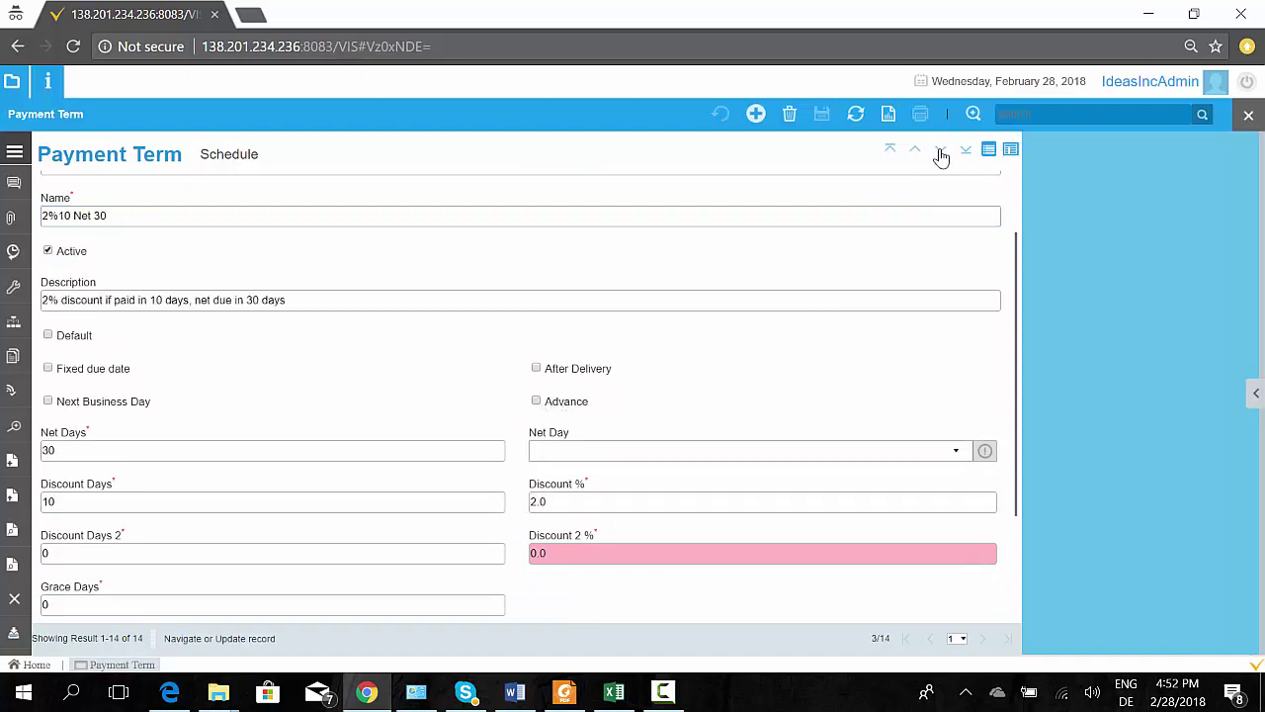
scroll(420, 308, "up", 2)
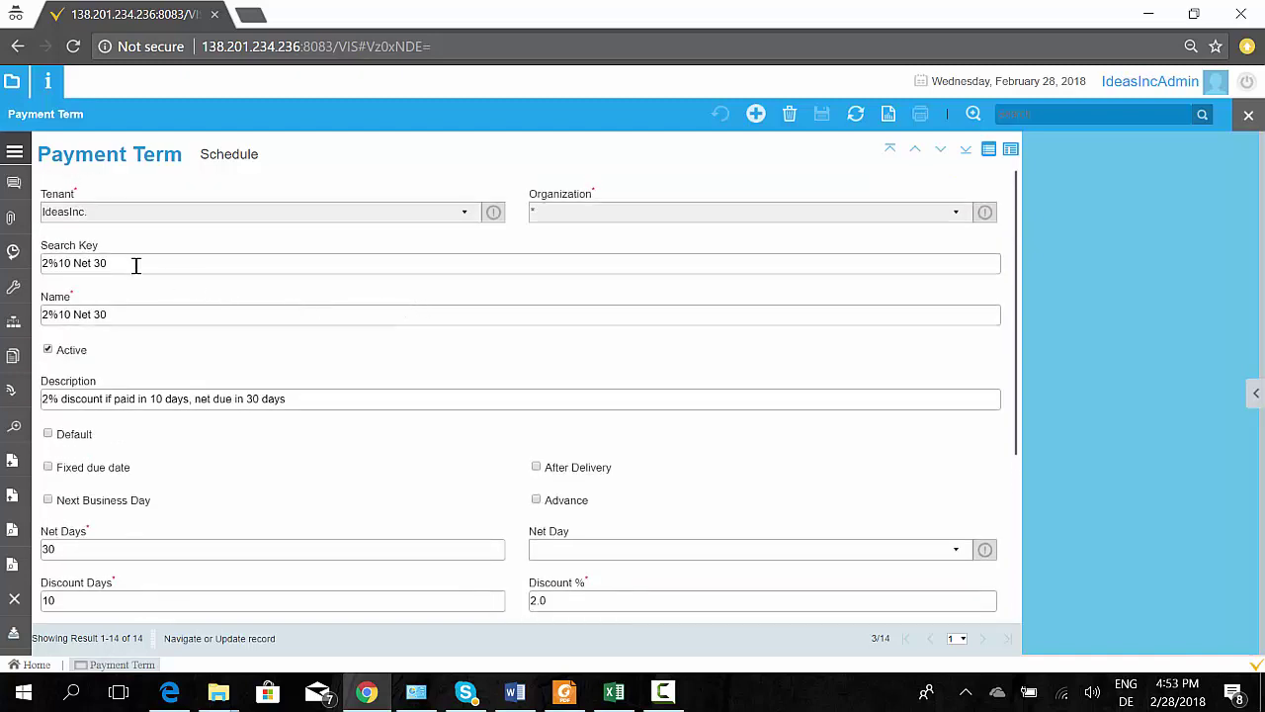
scroll(235, 315, "down", 1)
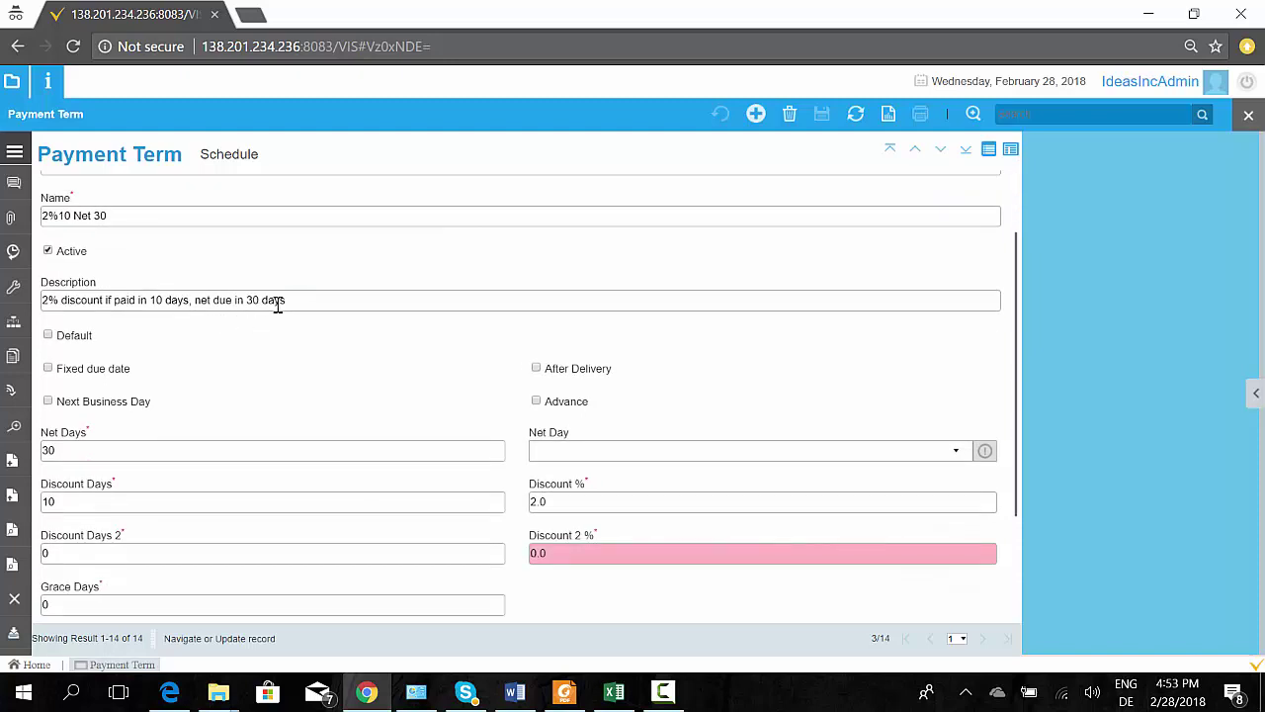
left_click_drag(286, 302, 198, 301)
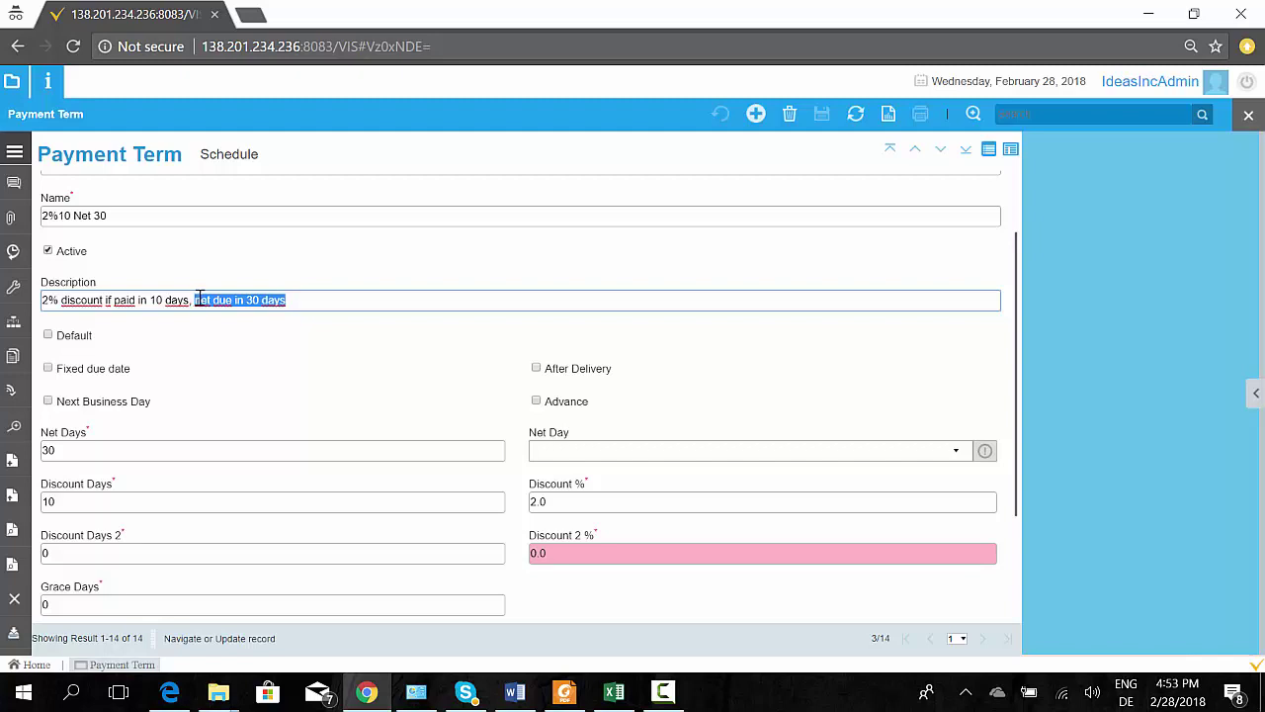
left_click(123, 300)
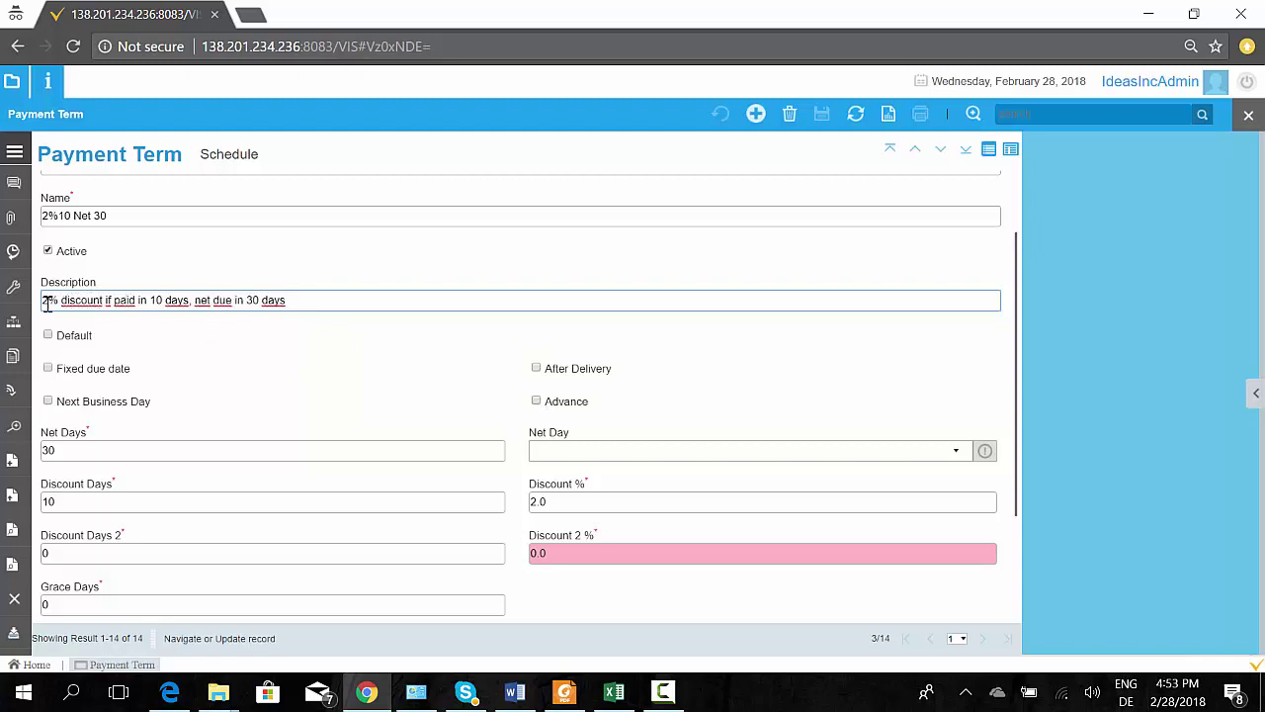
left_click_drag(43, 303, 192, 303)
left_click(324, 304)
scroll(316, 305, "down", 3)
scroll(318, 306, "up", 5)
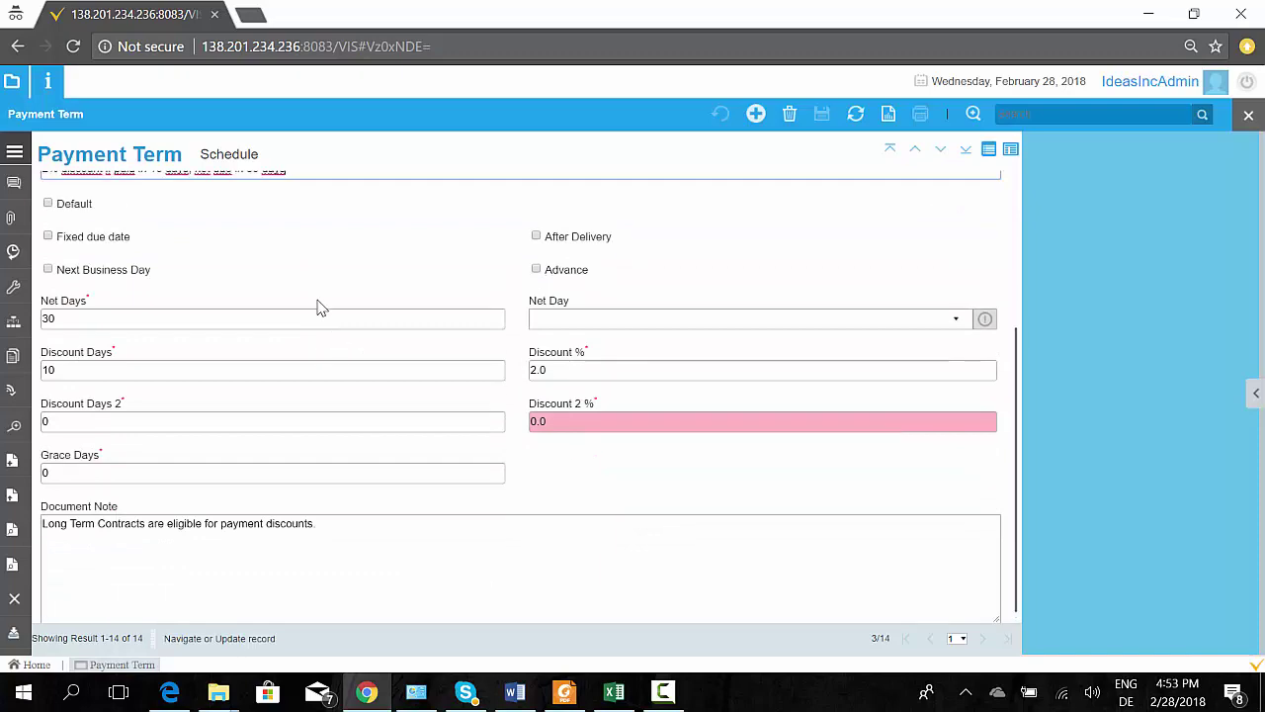
Pick the 3 Schedule After delivery payment term from the record list and examine its details in the single-record view
left_click(988, 150)
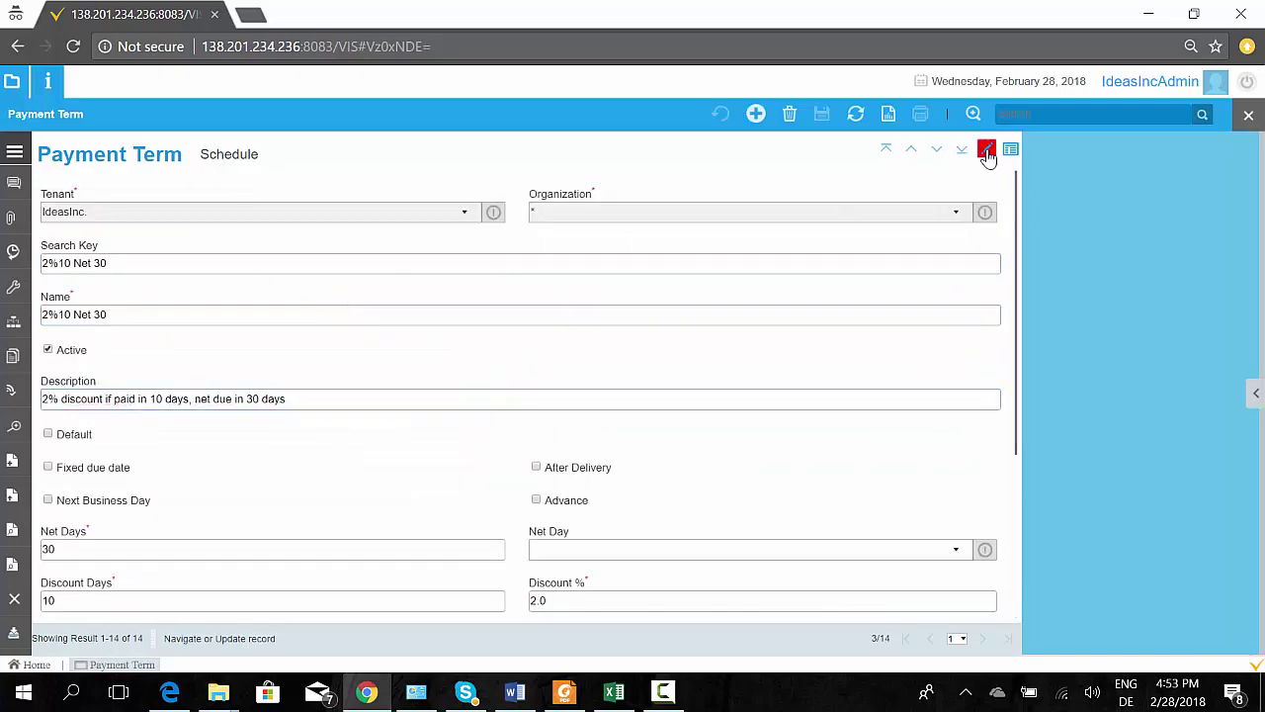
left_click(368, 296)
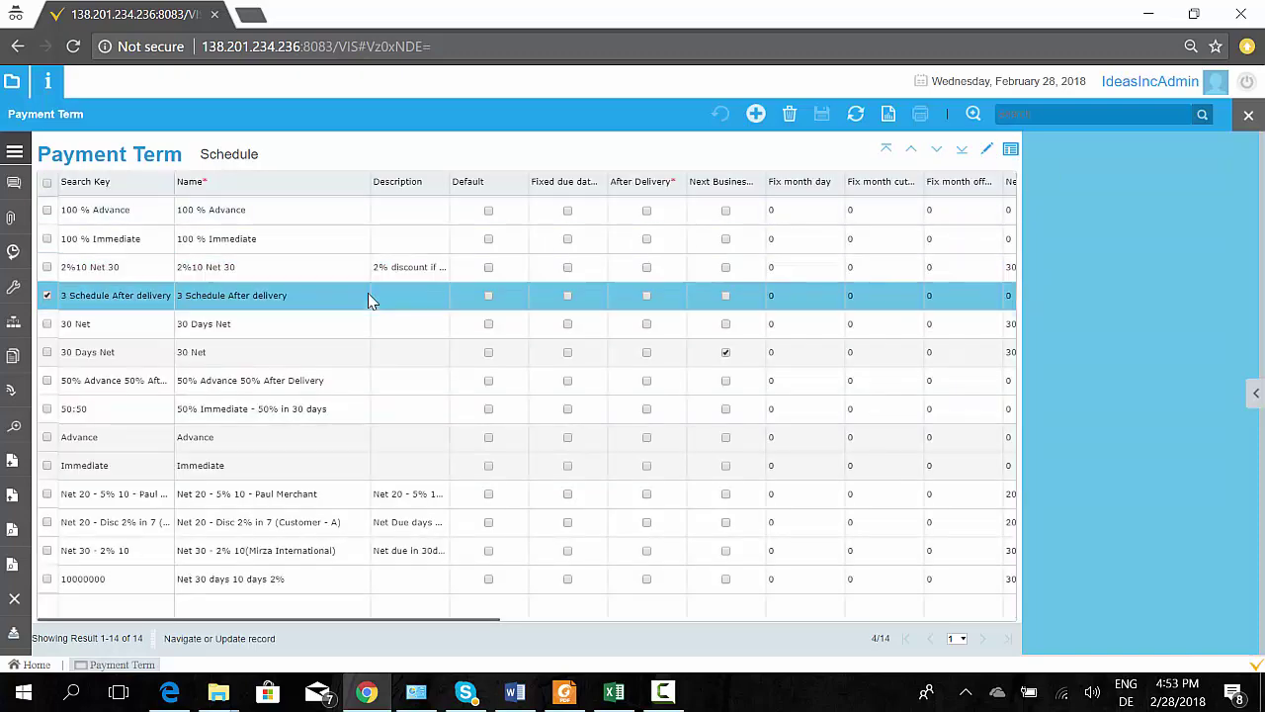
left_click(988, 150)
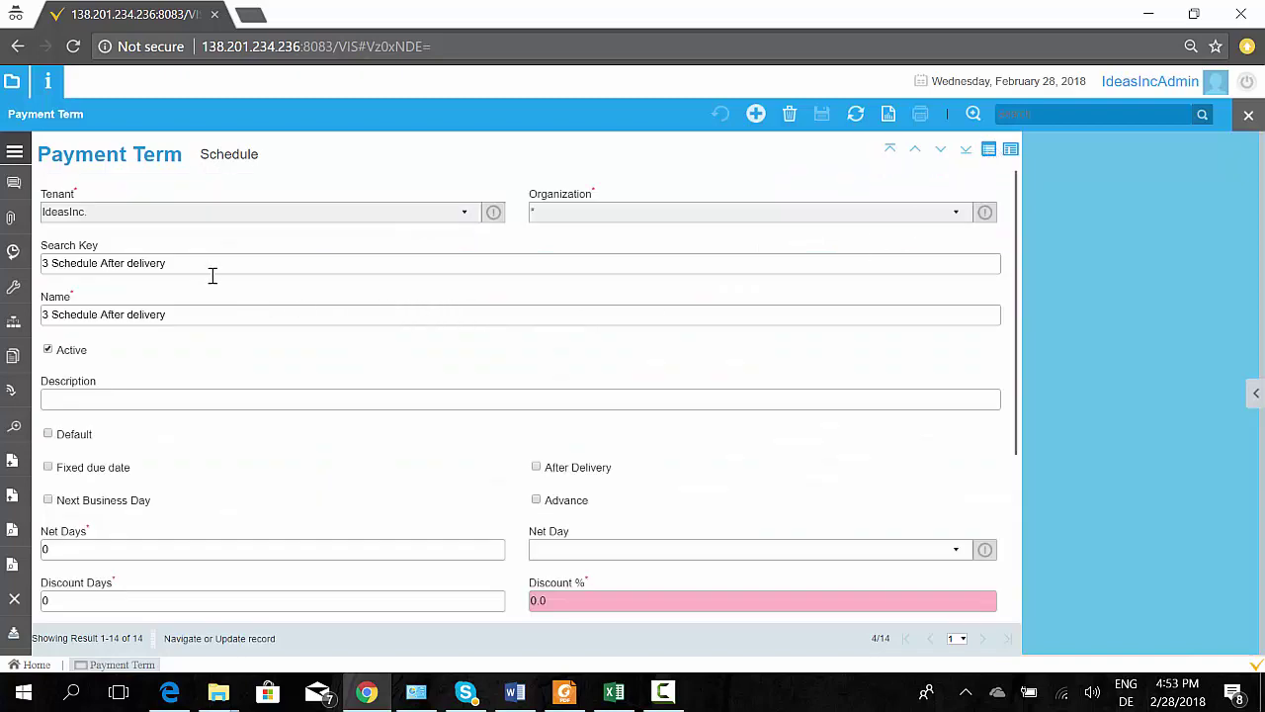
scroll(213, 276, "down", 3)
scroll(217, 283, "up", 3)
Open the payment term's schedule, refresh it, and step through its lines to review each percentage and net days
left_click(225, 156)
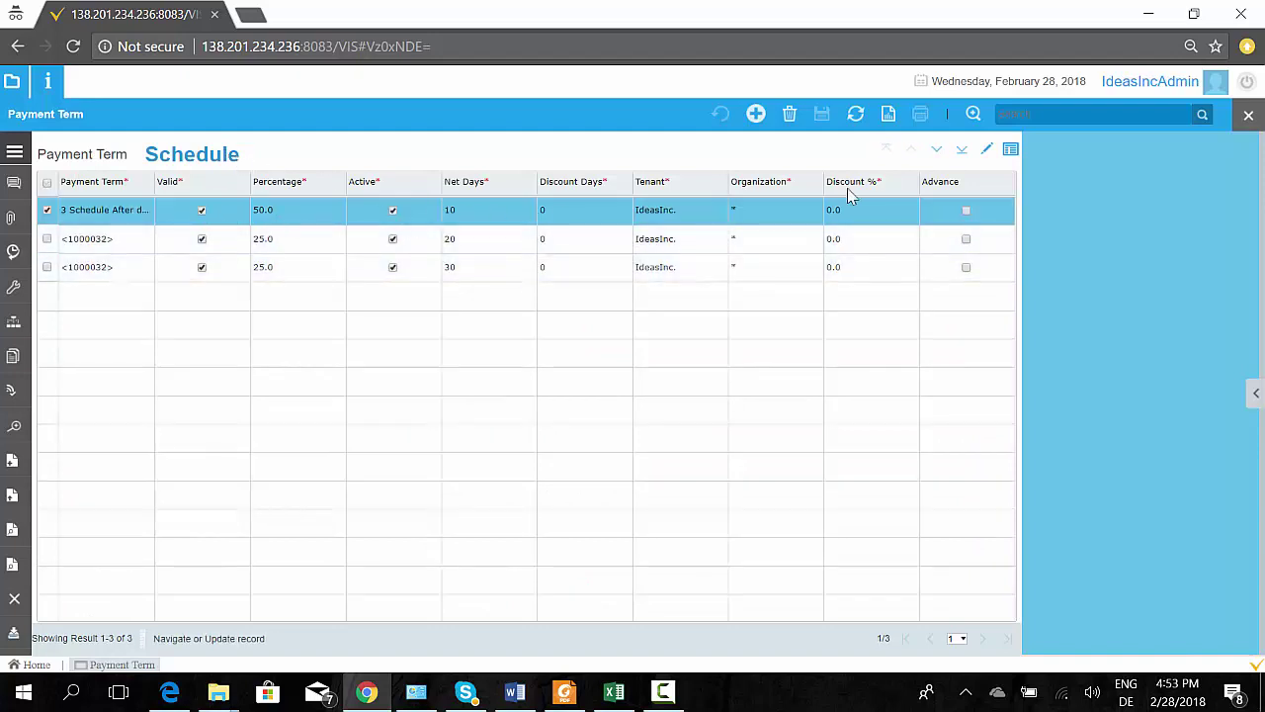
left_click(854, 114)
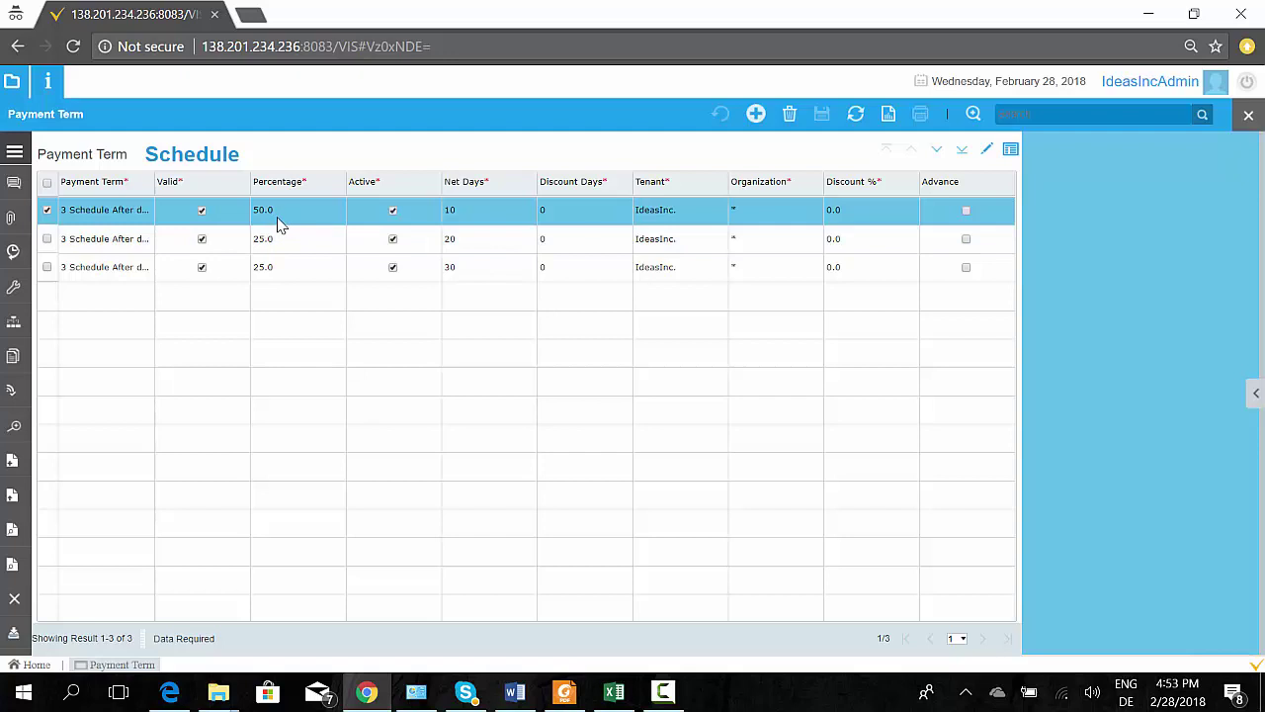
left_click(986, 149)
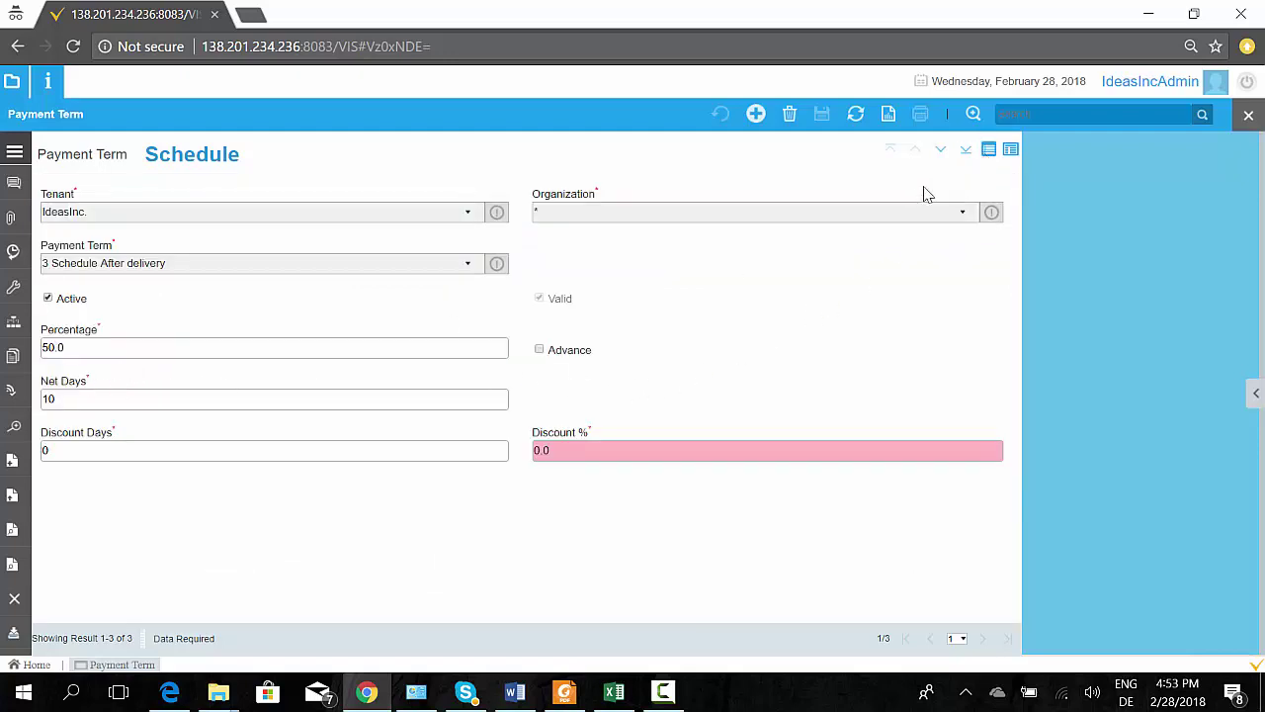
left_click(941, 152)
left_click(941, 151)
Return to the payment term record and temporarily enable Fixed due date to examine its fixed-month fields
left_click(102, 158)
scroll(588, 462, "down", 3)
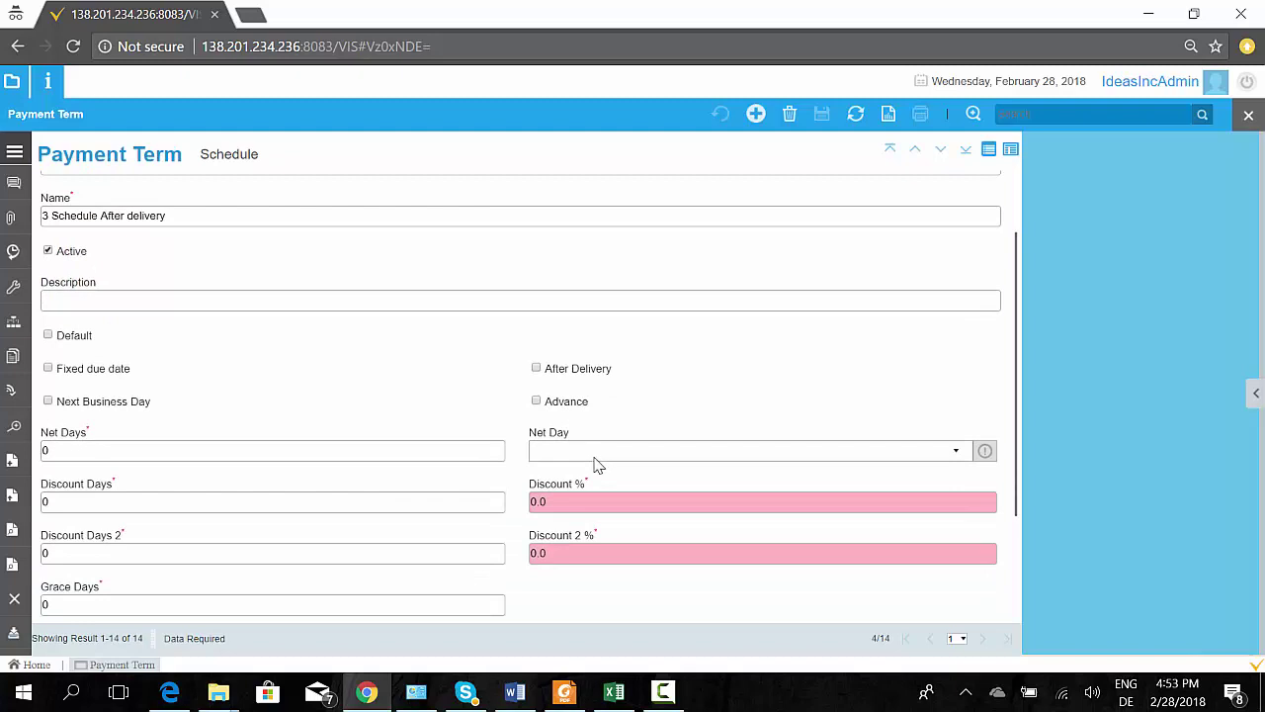
scroll(508, 449, "up", 1)
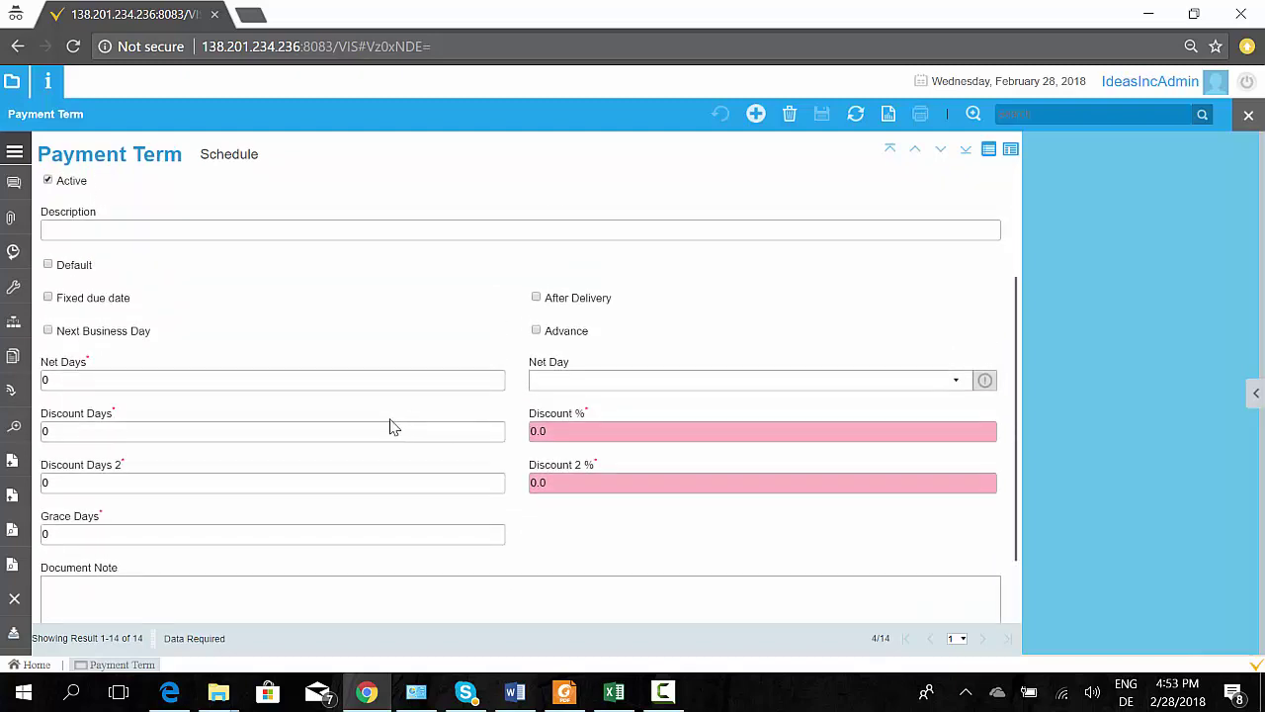
left_click(47, 296)
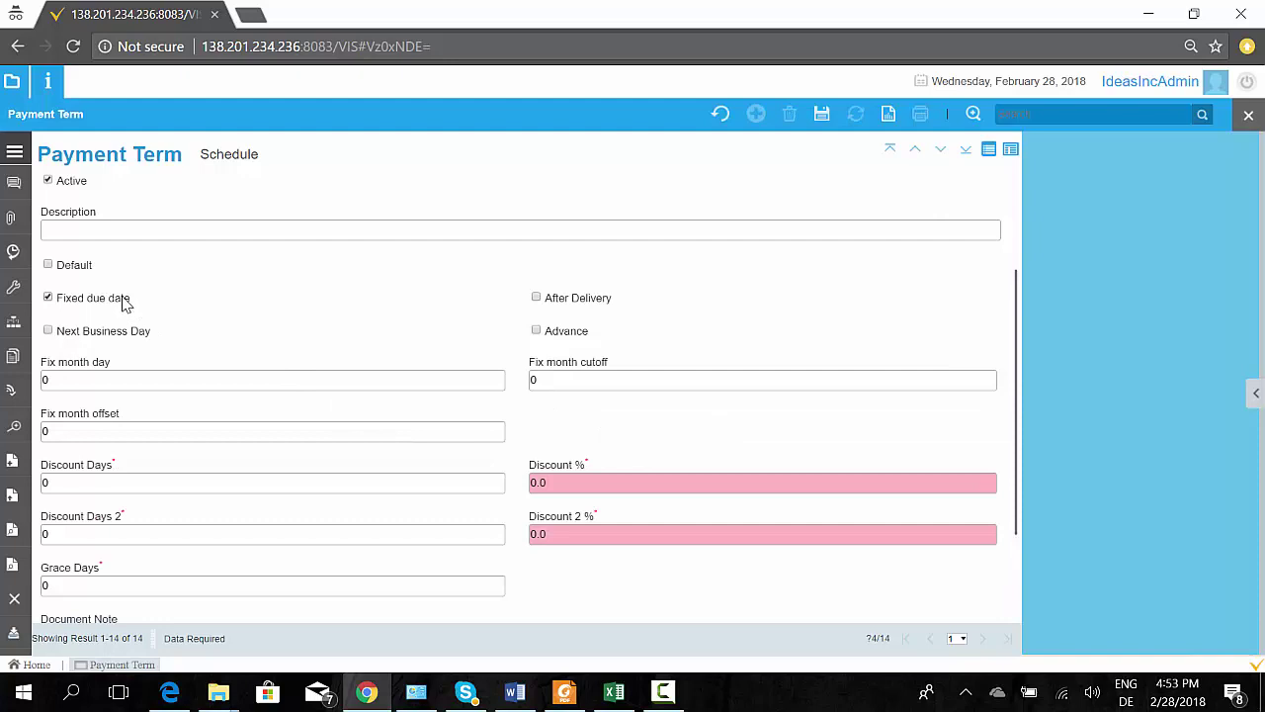
left_click(124, 304)
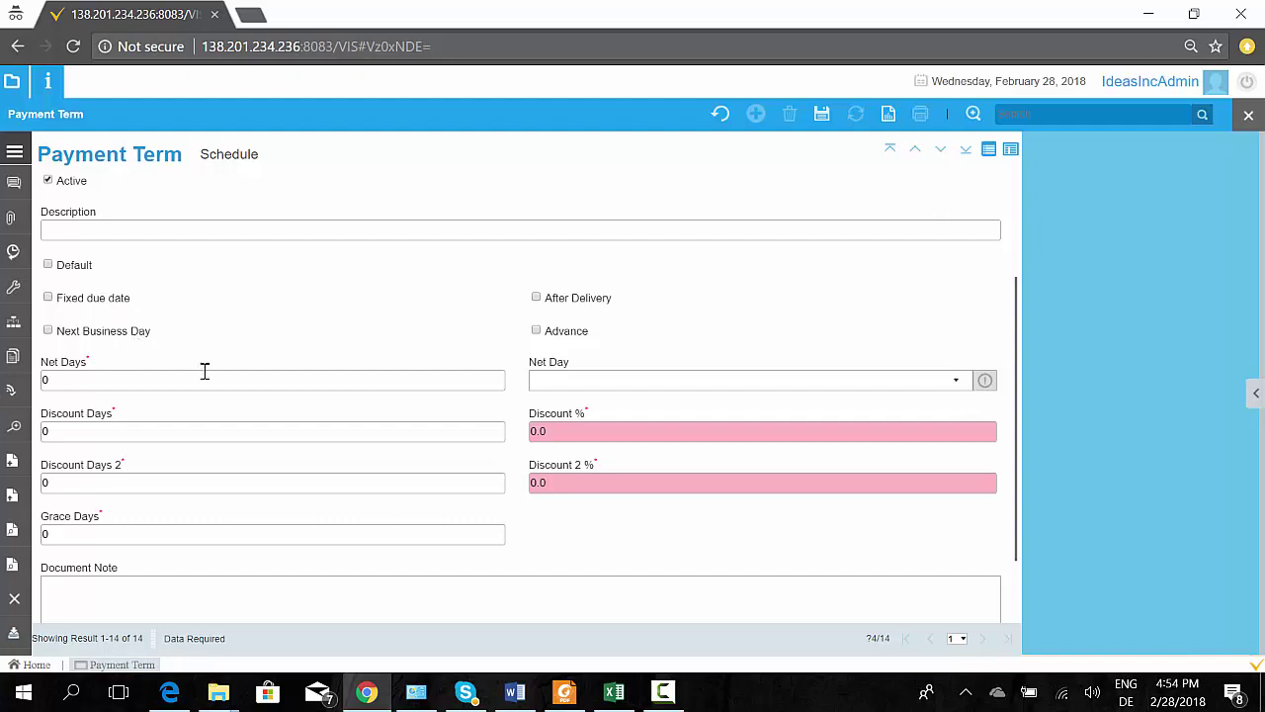
Examine the Grace Days, Document Note and remaining fields of the 3 Schedule After delivery payment term
scroll(366, 486, "down", 1)
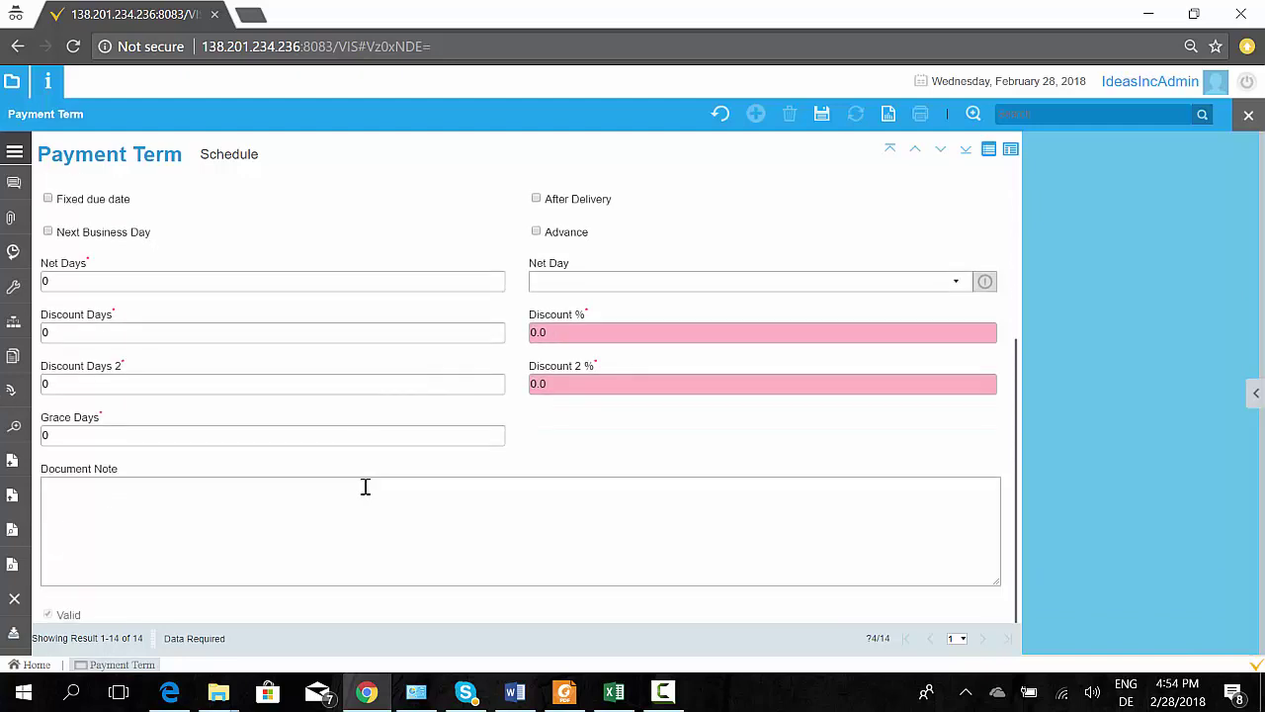
left_click_drag(97, 425, 45, 423)
left_click(93, 446)
left_click(191, 518)
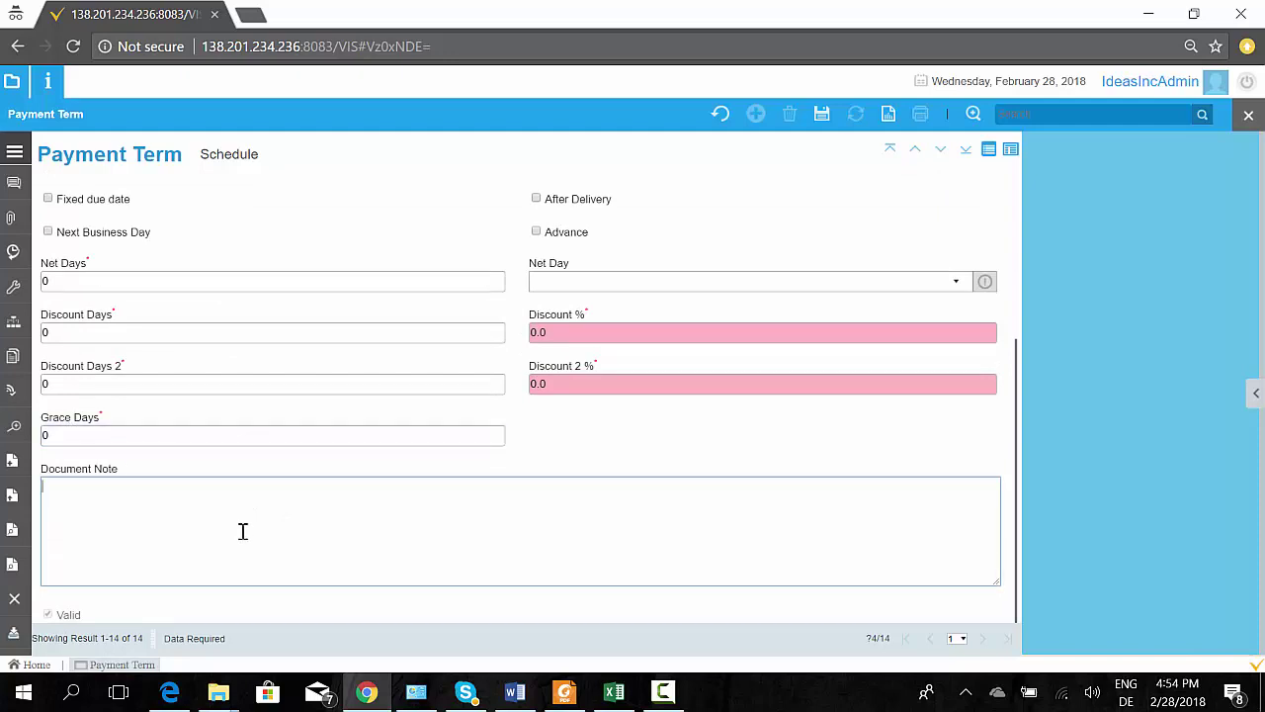
scroll(346, 504, "up", 2)
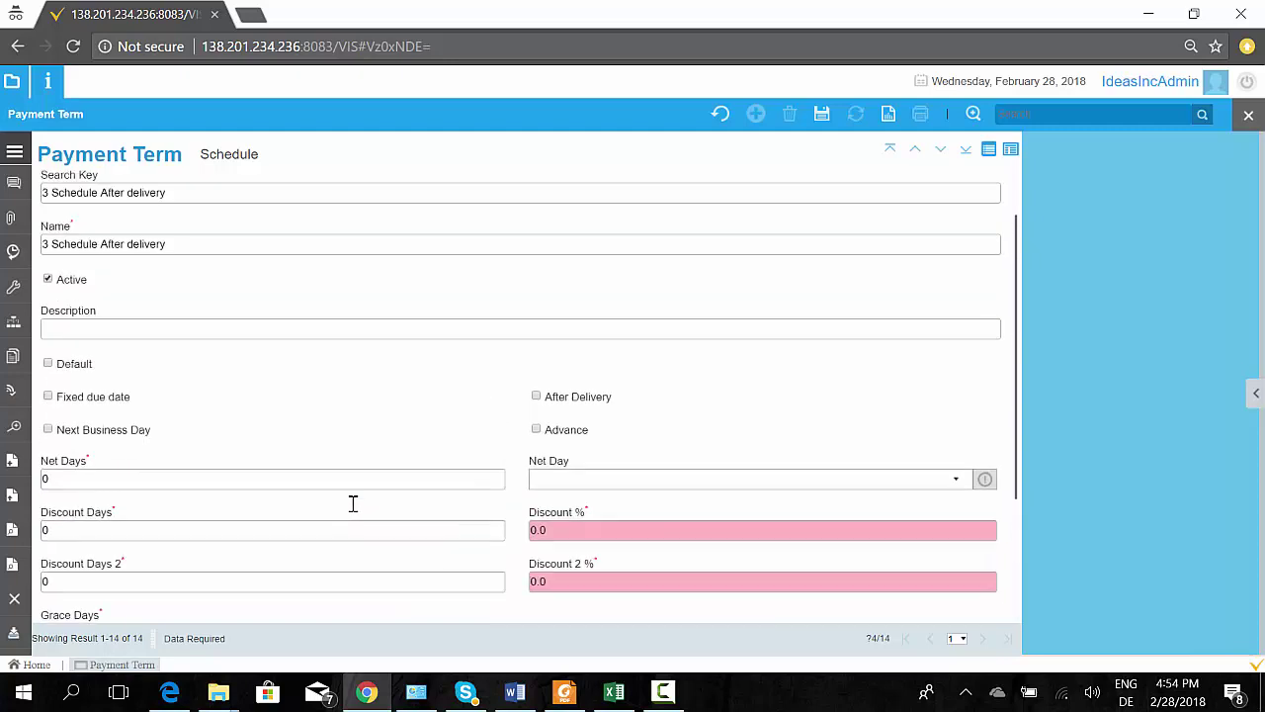
scroll(357, 511, "up", 1)
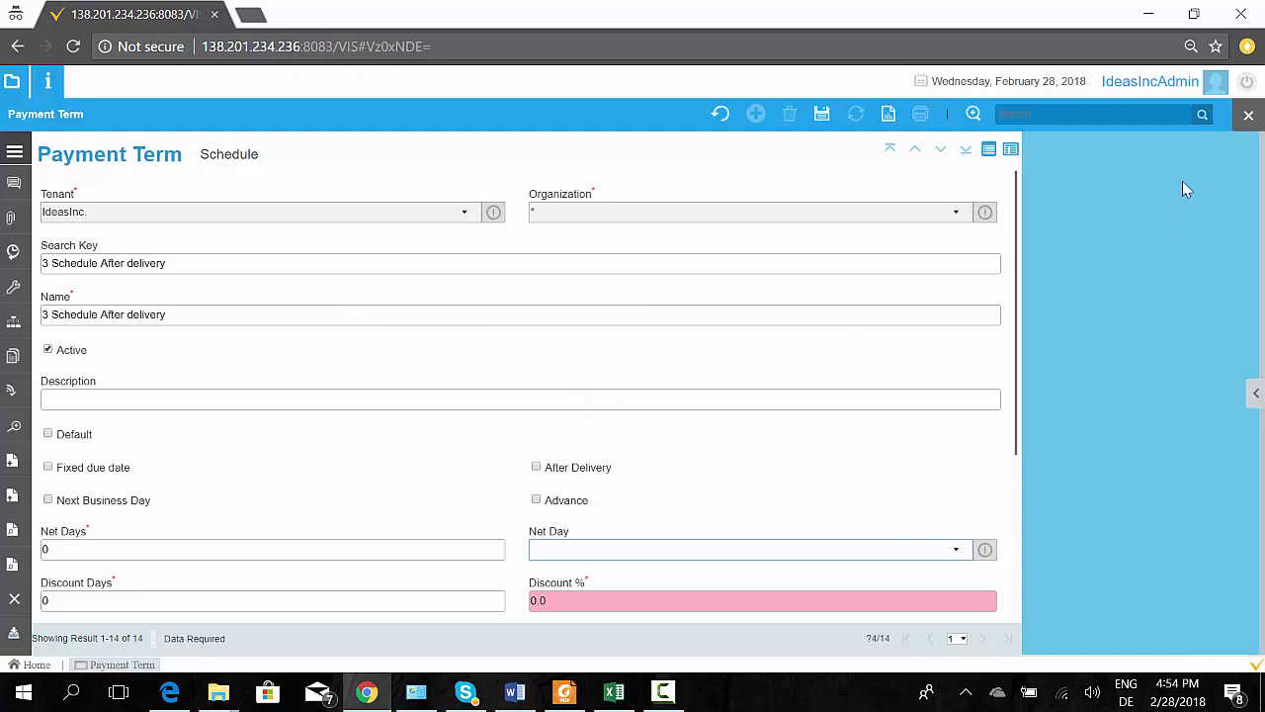
Close the Payment Term window, search the main menu for "payment m", and open the Payment Method window
left_click(1248, 115)
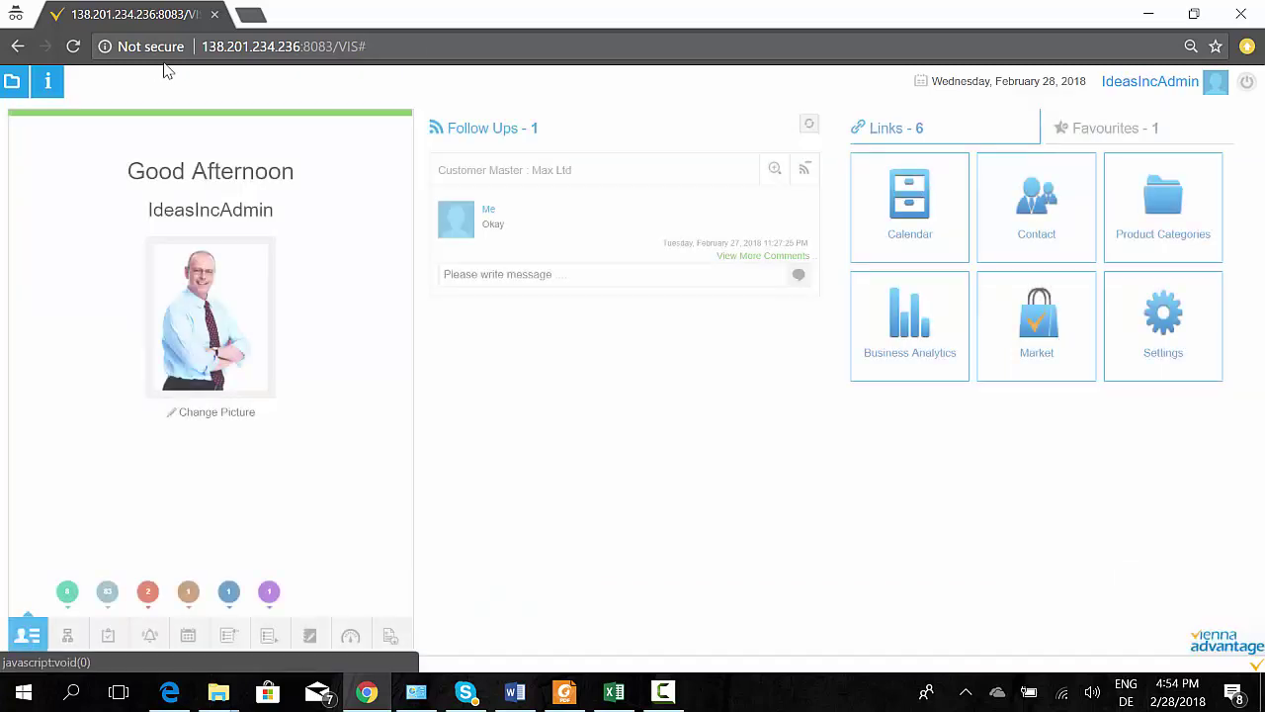
left_click(16, 82)
type("payment m")
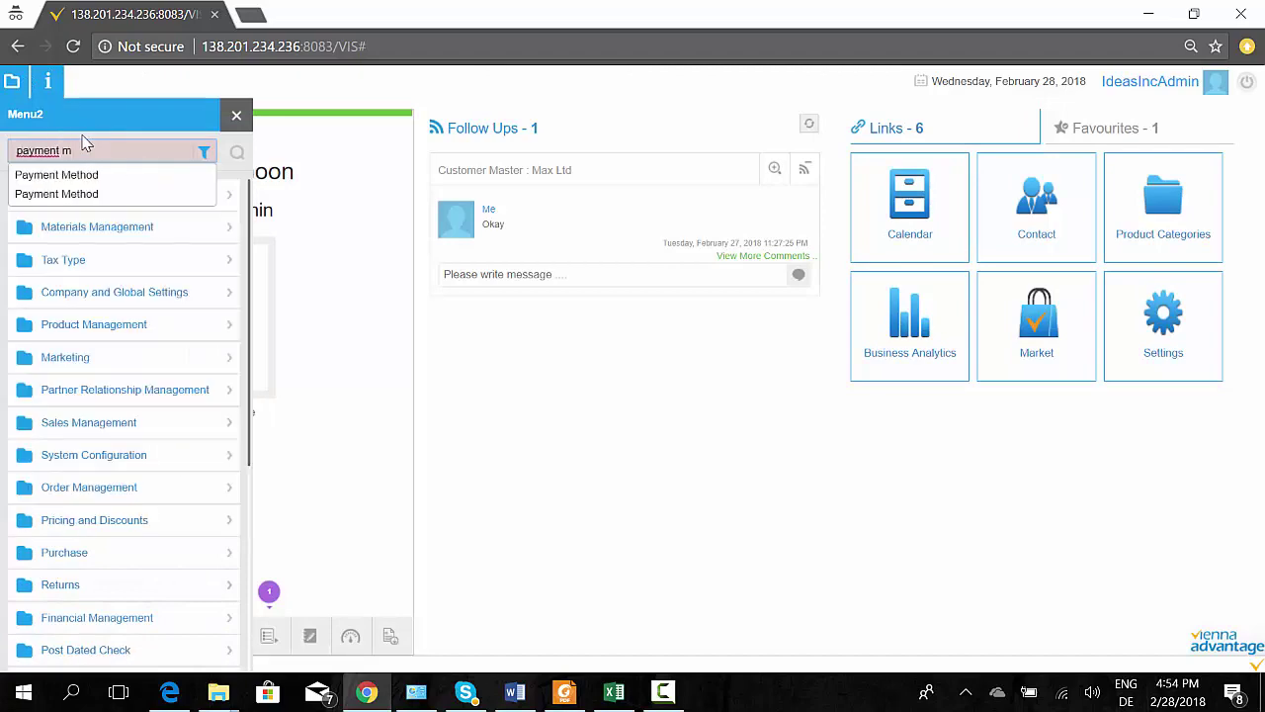
left_click(70, 180)
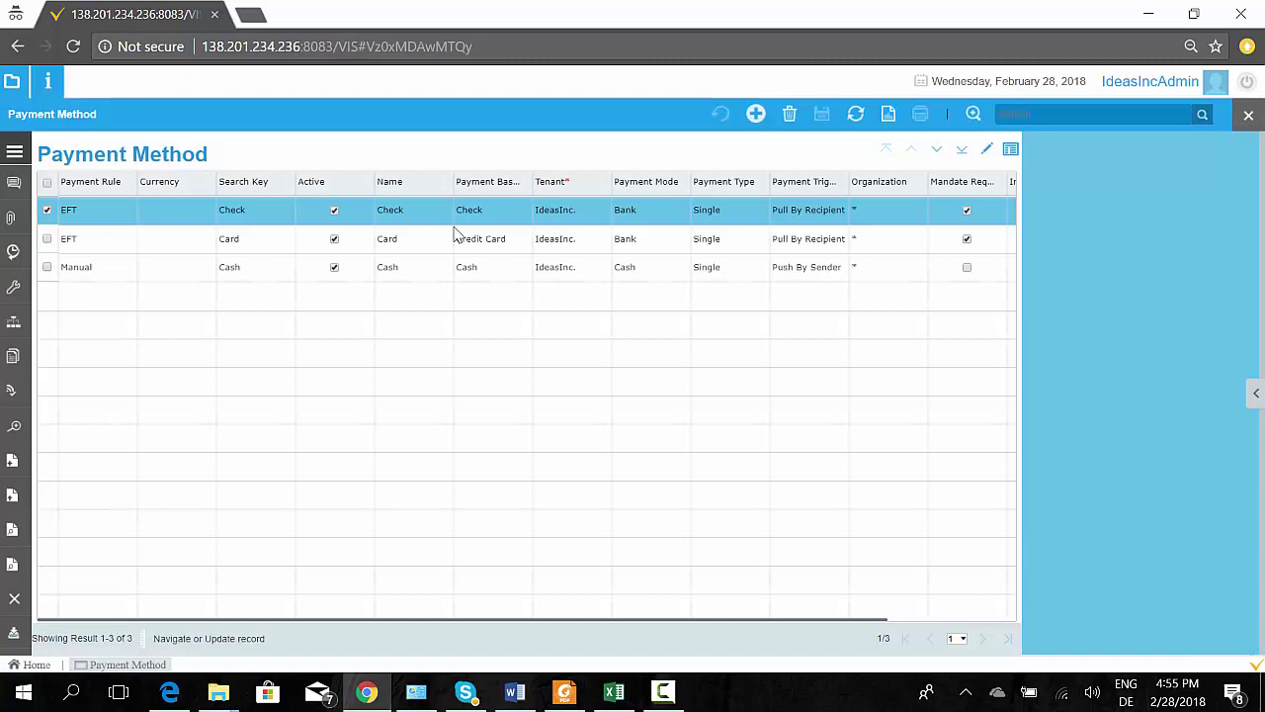
Examine the Check payment method in the single-record view and compare it with the list of methods
left_click(985, 149)
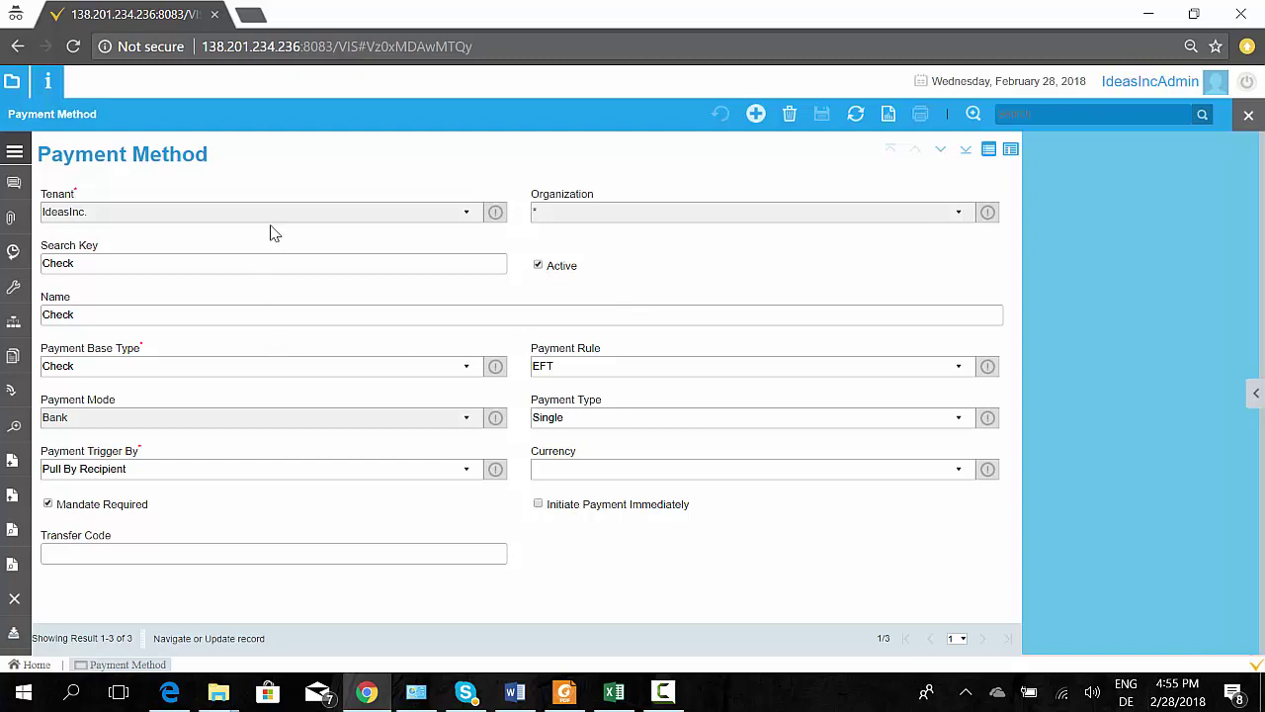
left_click(988, 149)
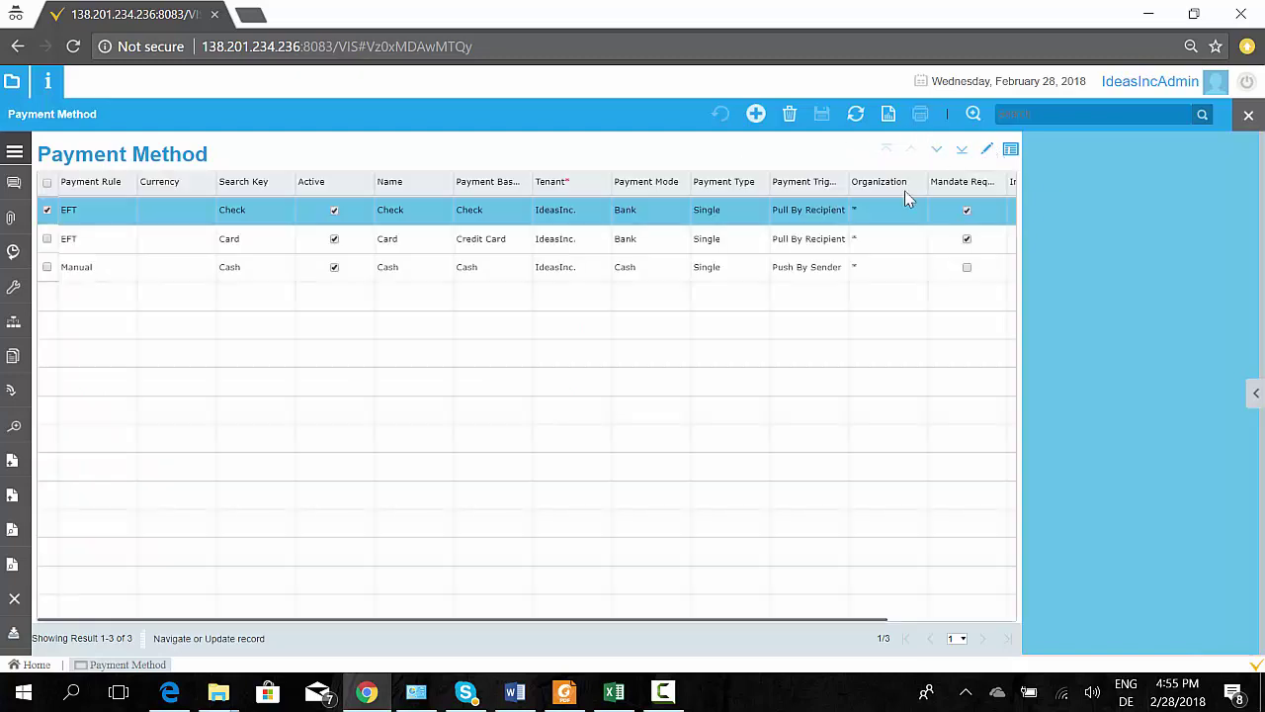
left_click(986, 150)
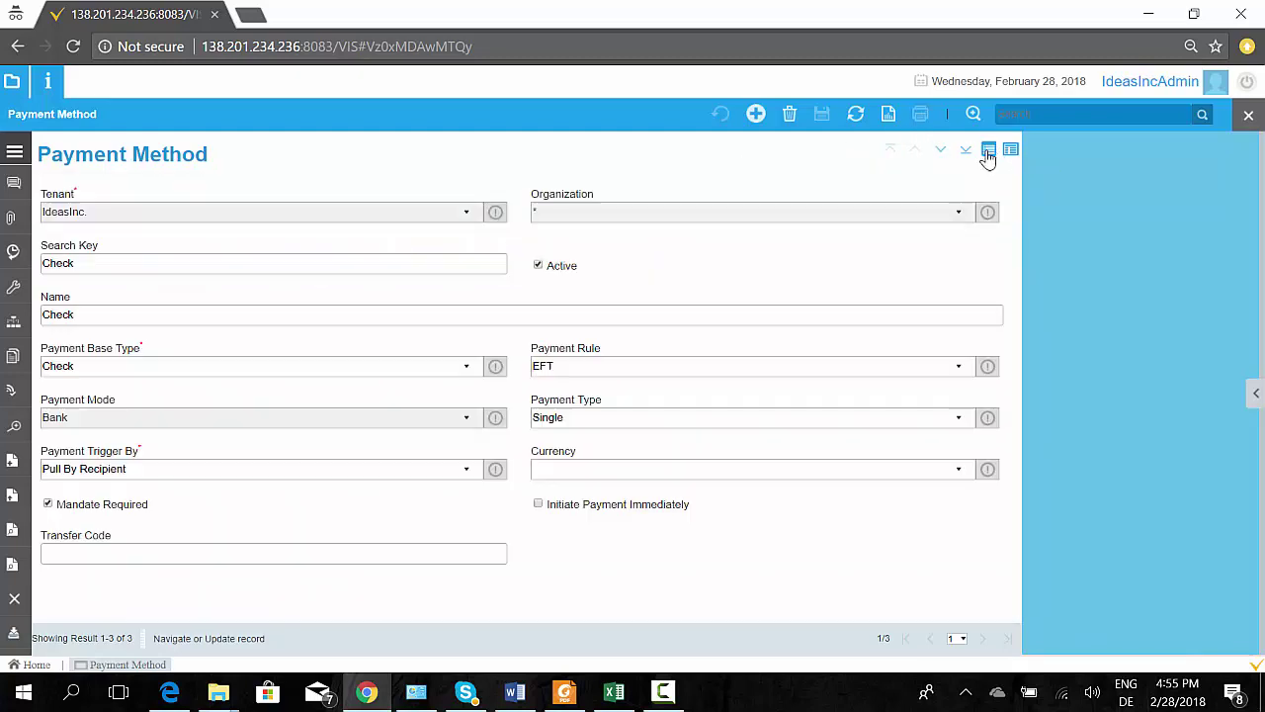
Add a new payment method record with Search Key and Name both set to Bank Transfer
left_click(755, 115)
left_click(336, 260)
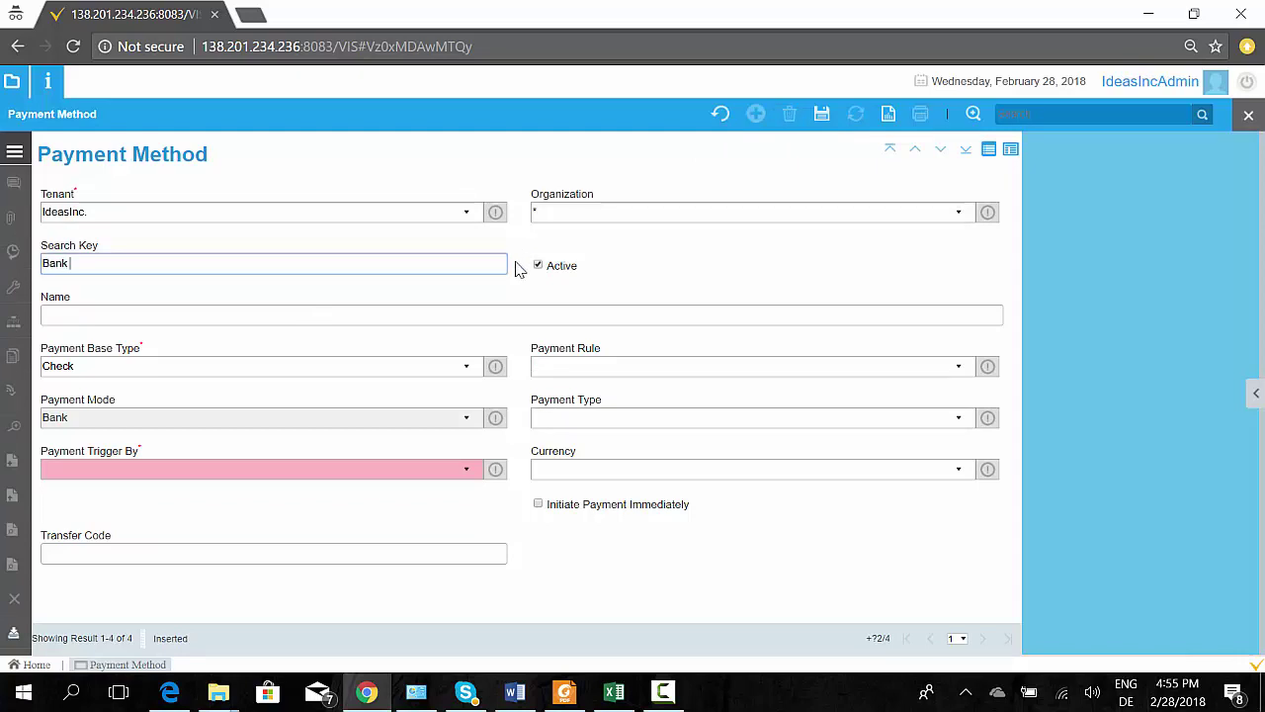
type("Transfer")
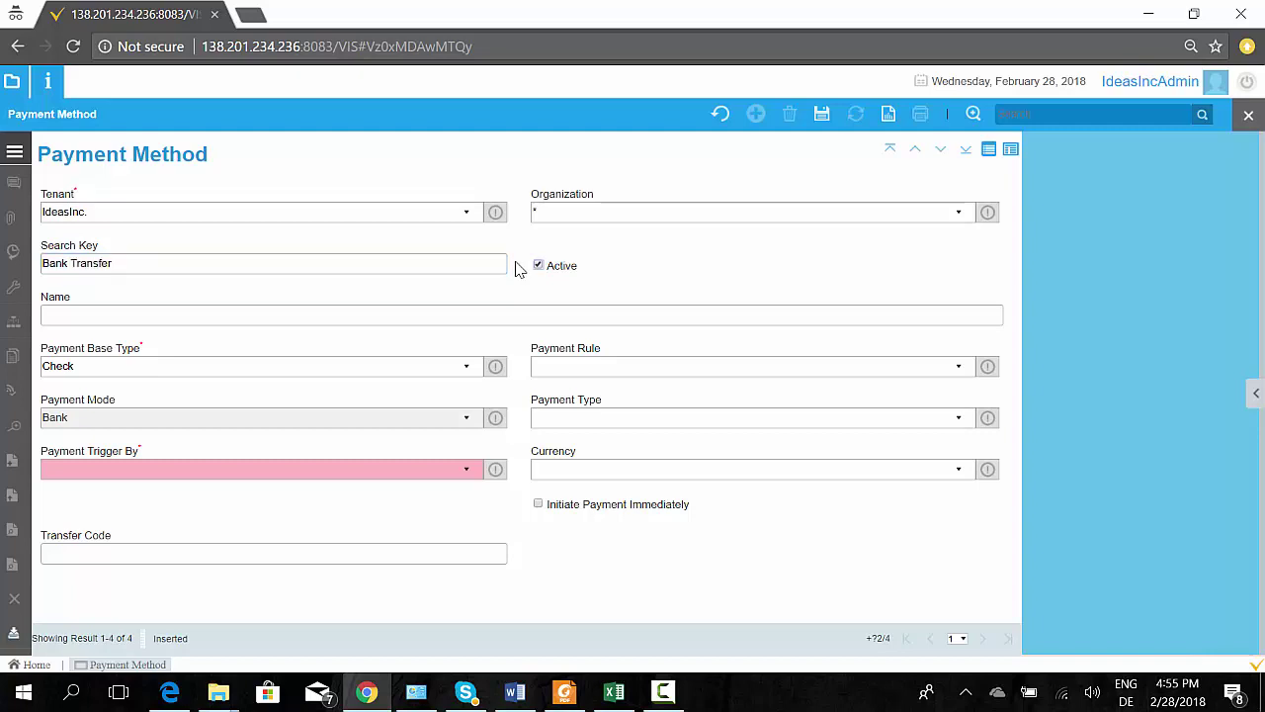
left_click(521, 313)
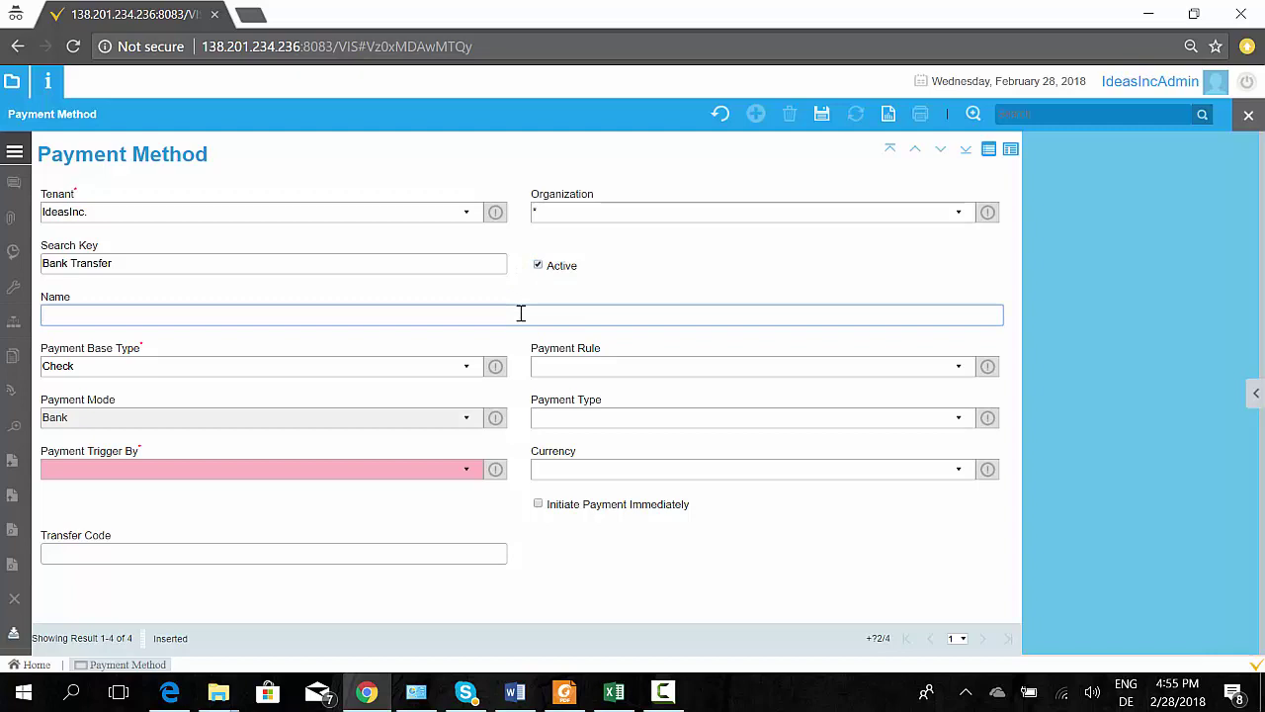
type("Bank Transfer")
key("Tab")
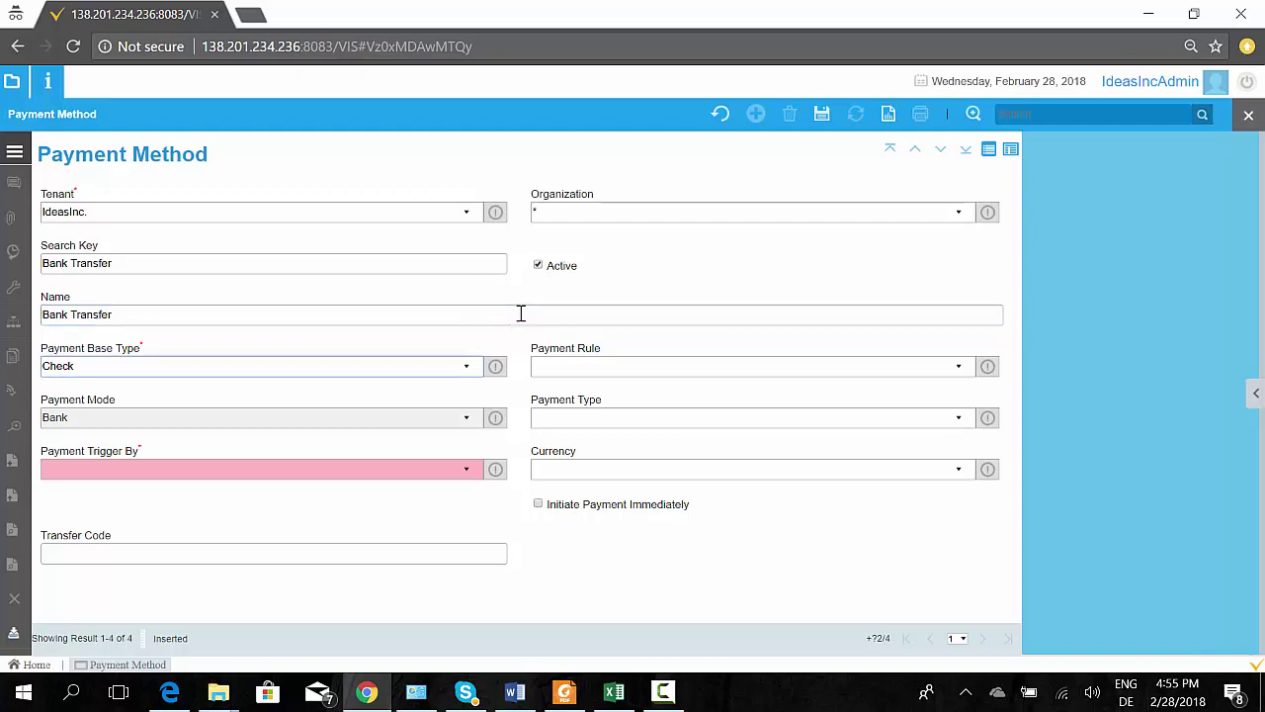
Set the new method's Payment Base Type to Wire Transfer and its Payment Rule to Manual
left_click(465, 368)
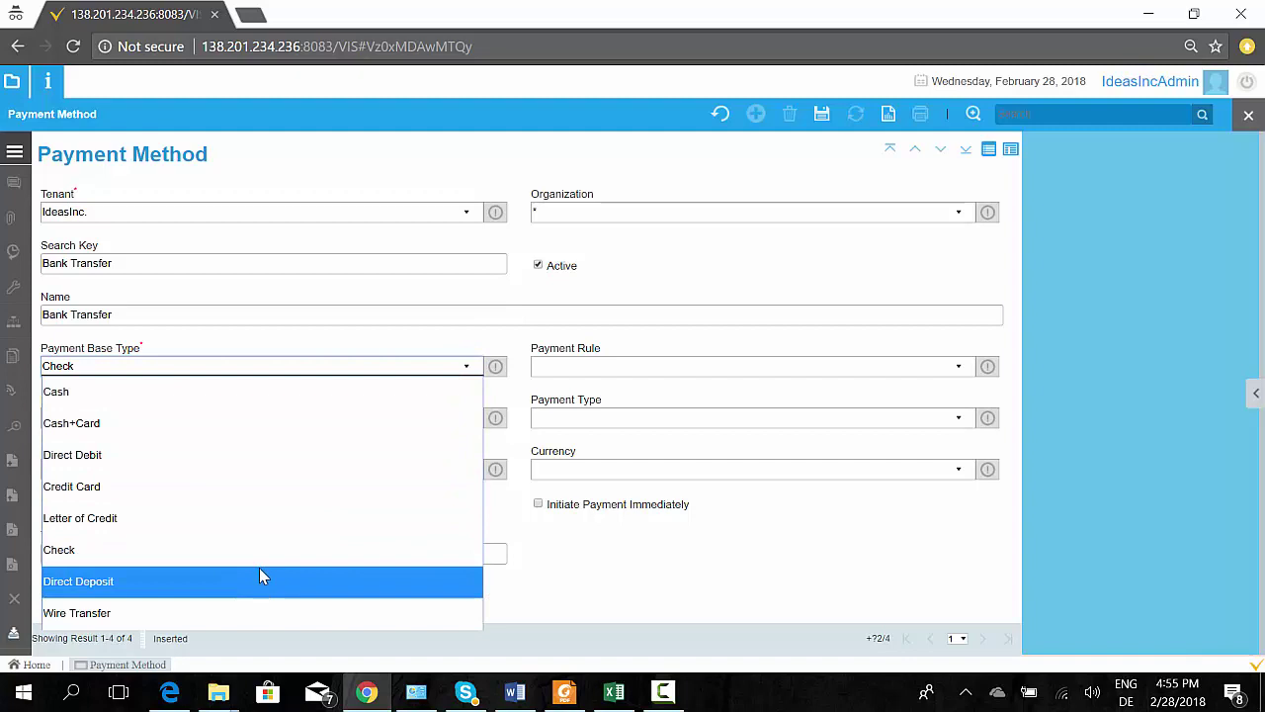
left_click(234, 605)
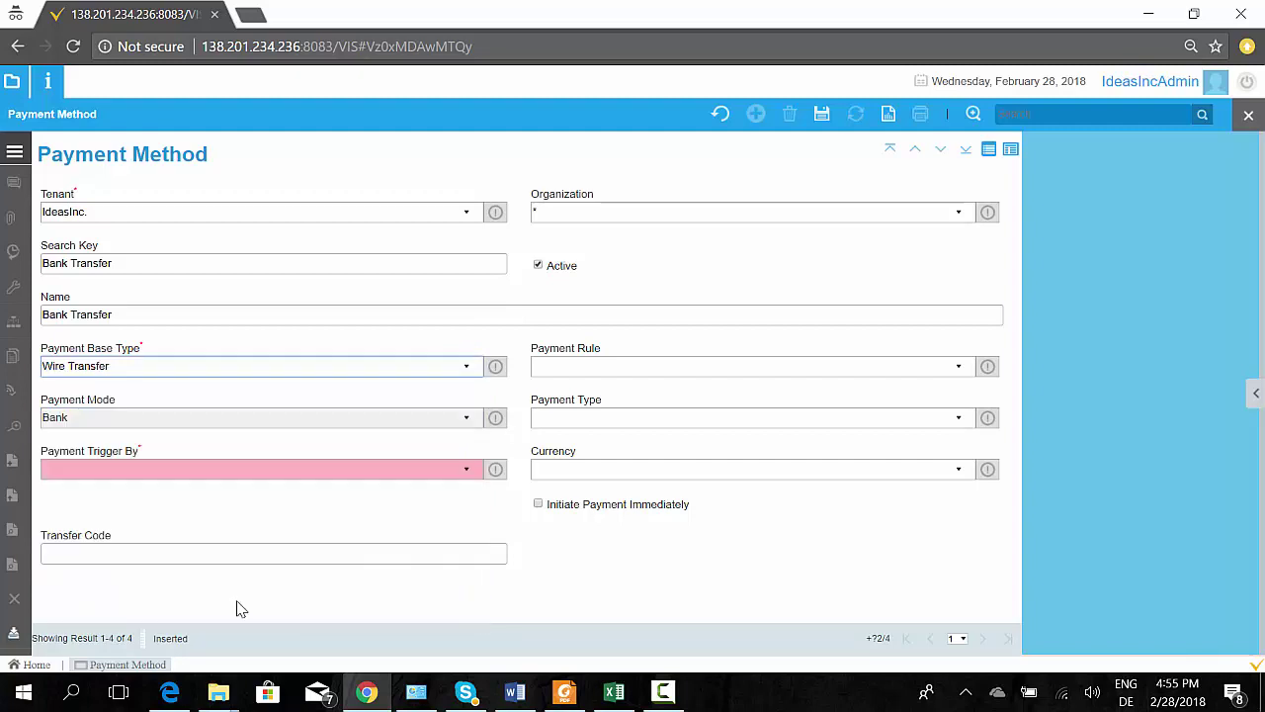
left_click_drag(146, 351, 46, 358)
left_click(118, 353)
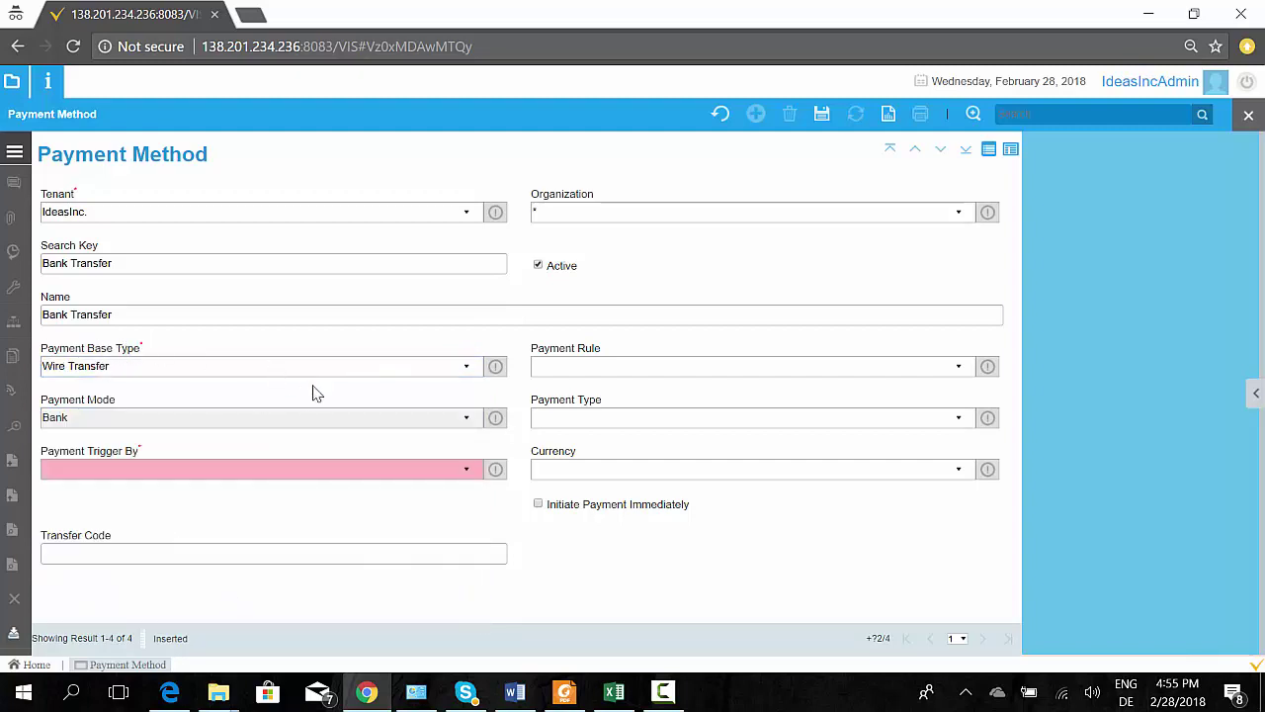
left_click(605, 373)
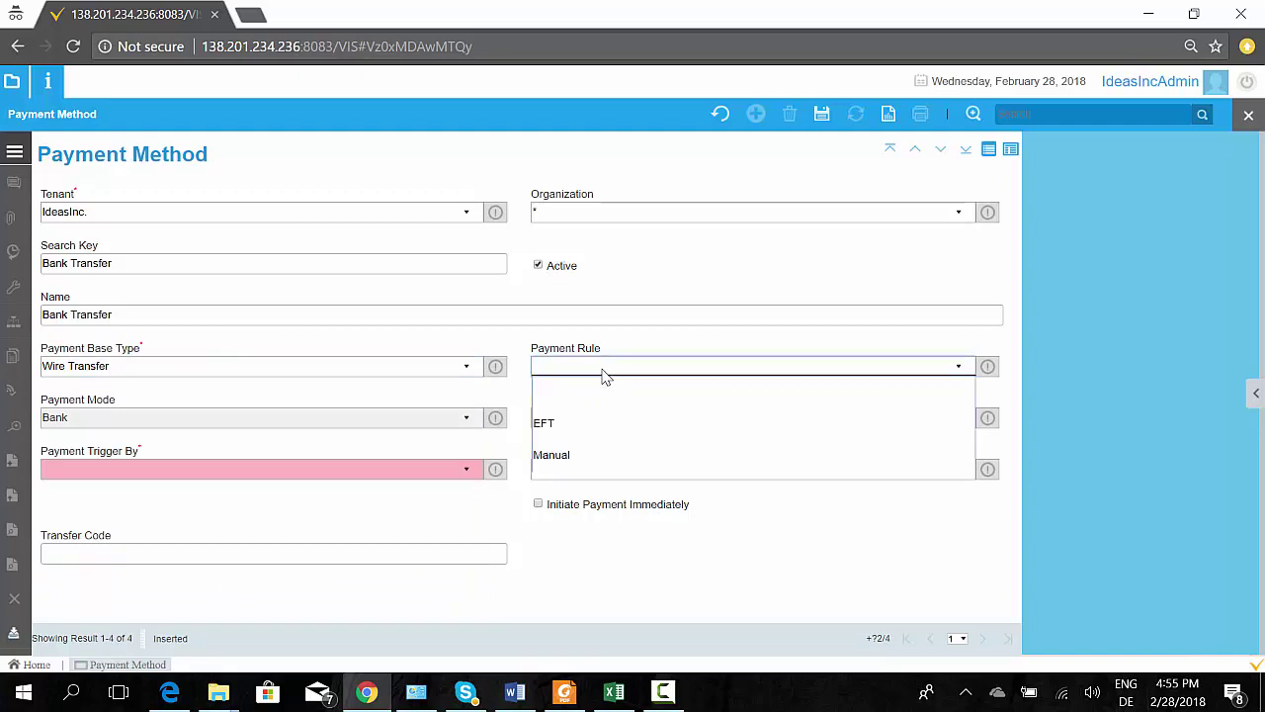
left_click(595, 454)
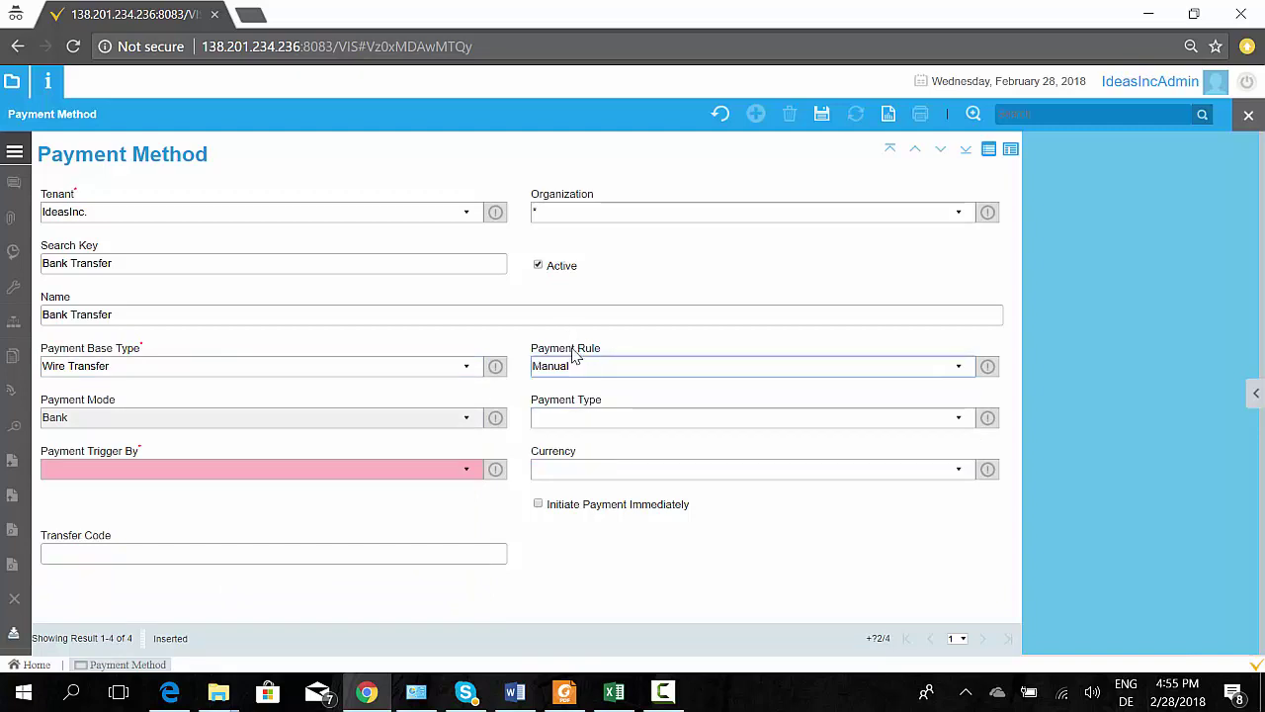
left_click(583, 369)
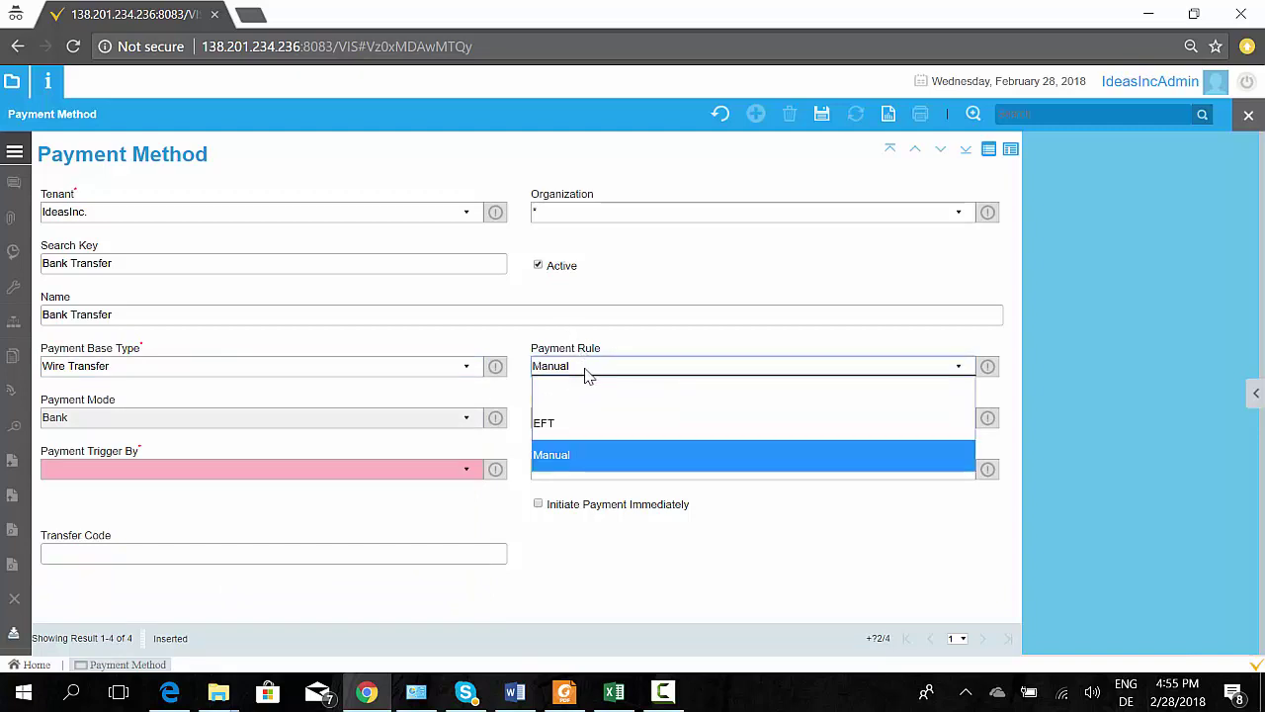
left_click(574, 454)
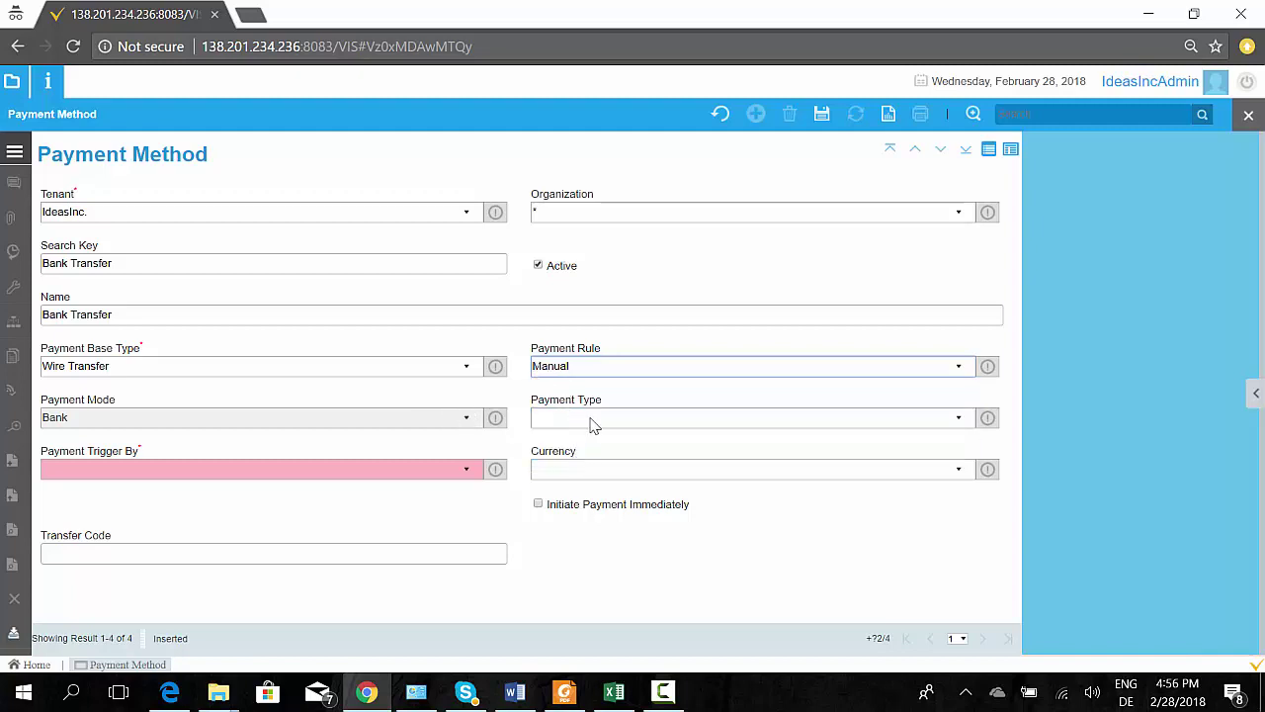
Set the Payment Type to Single and Payment Trigger By to Push By Sender
left_click(593, 423)
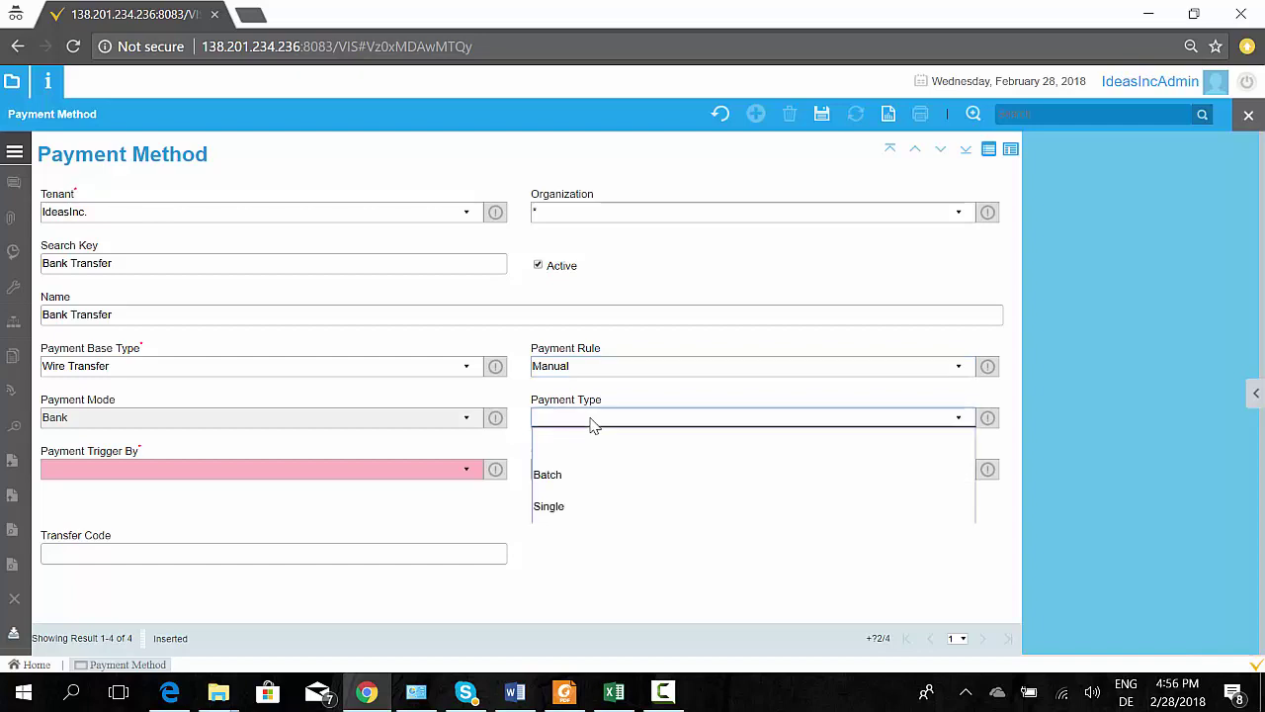
left_click(595, 512)
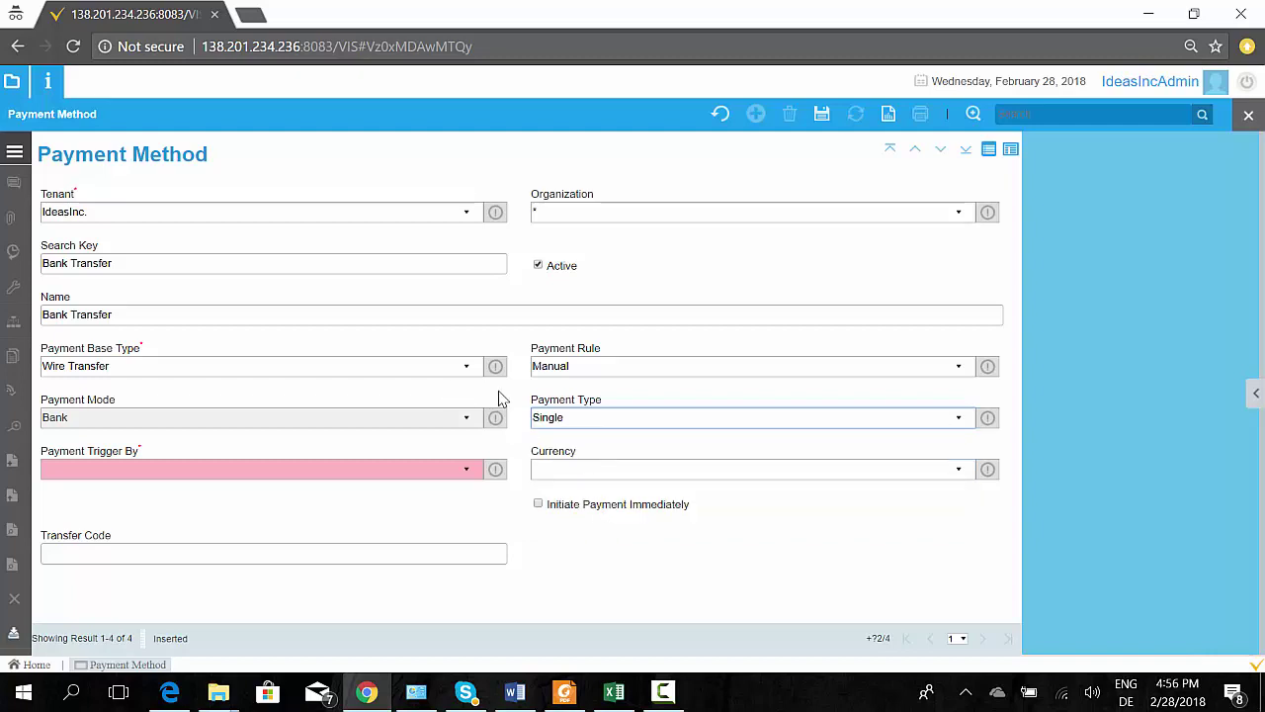
left_click(444, 470)
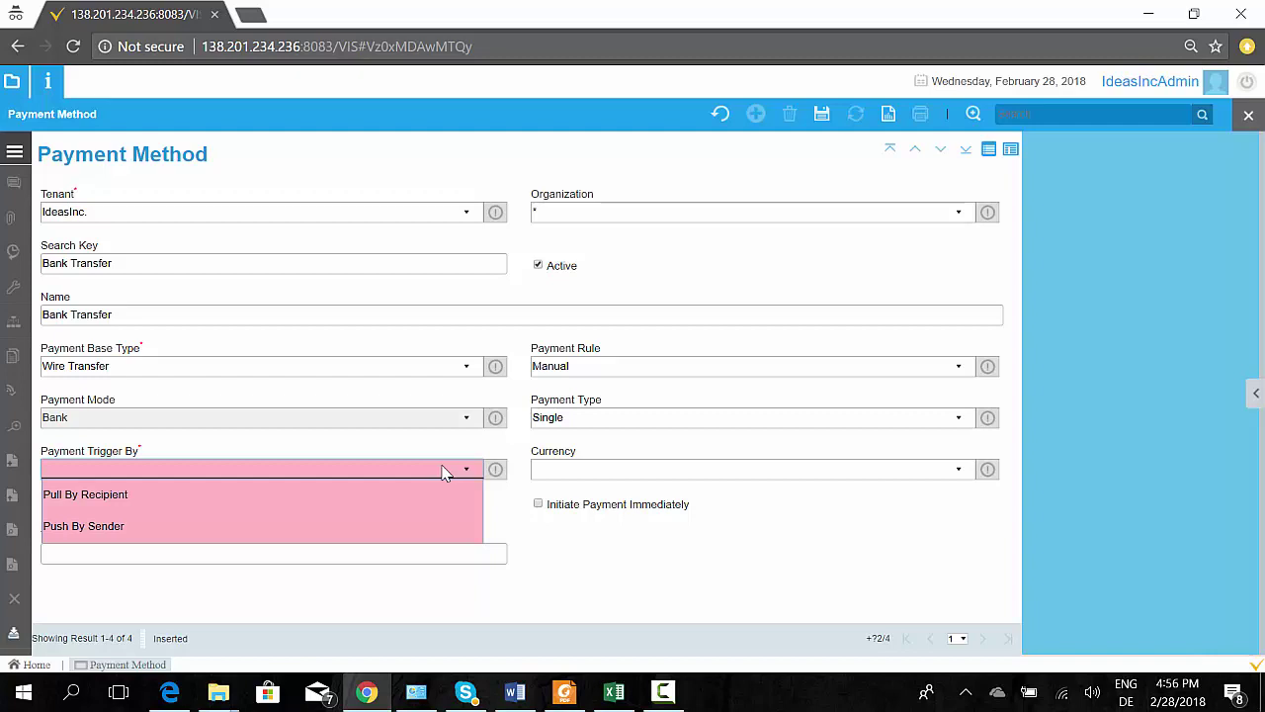
left_click(452, 532)
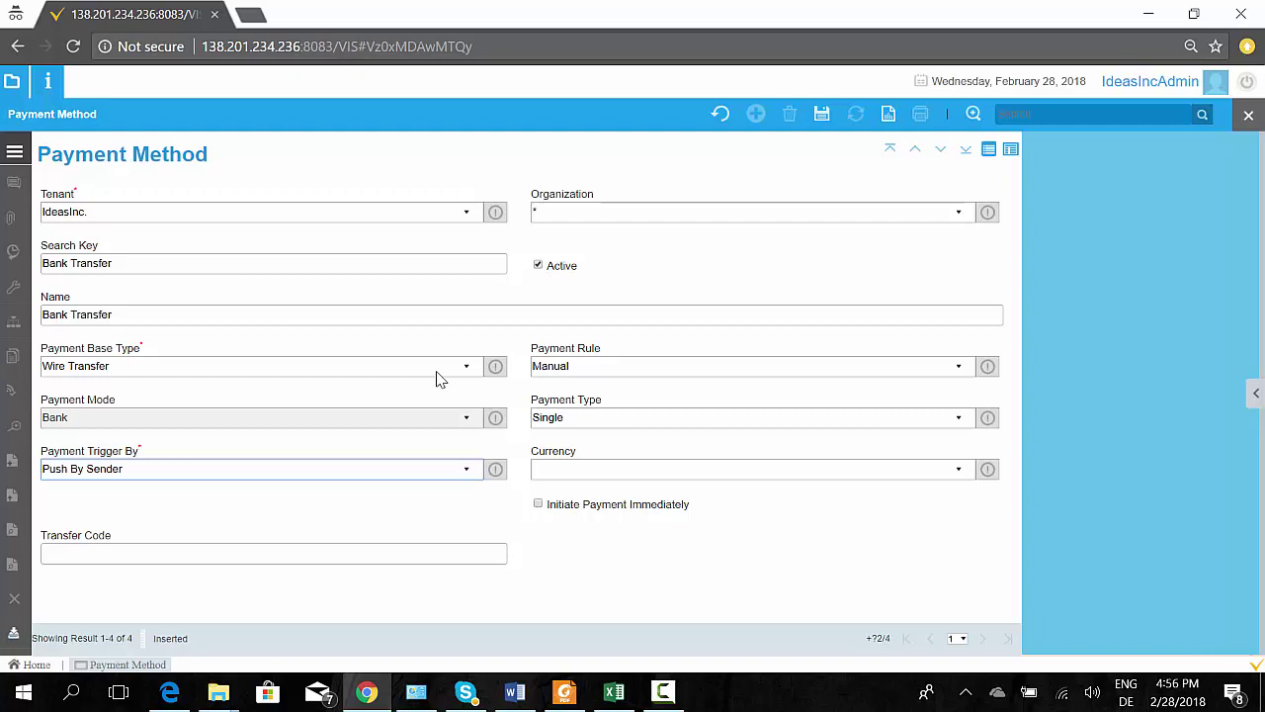
Check the Payment Trigger By and Currency fields, leave Currency empty, and save the Bank Transfer payment method
left_click(441, 471)
left_click(443, 471)
left_click(607, 479)
left_click(606, 481)
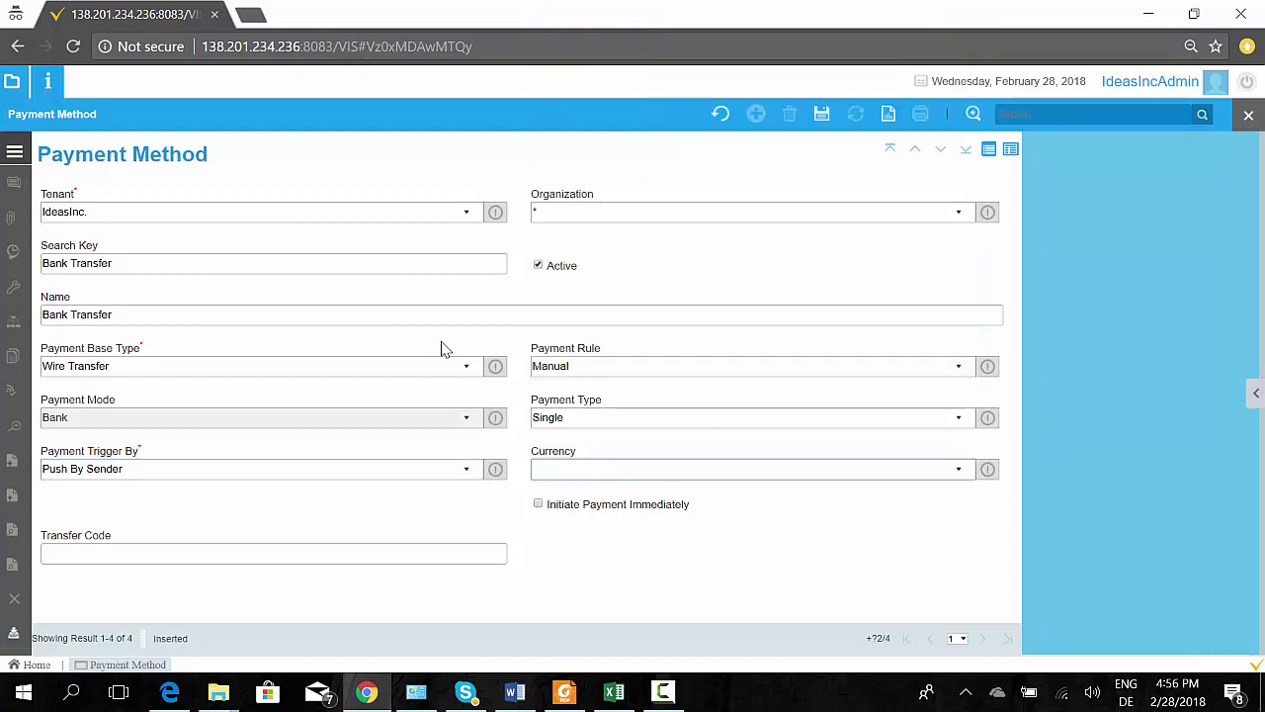
left_click(453, 315)
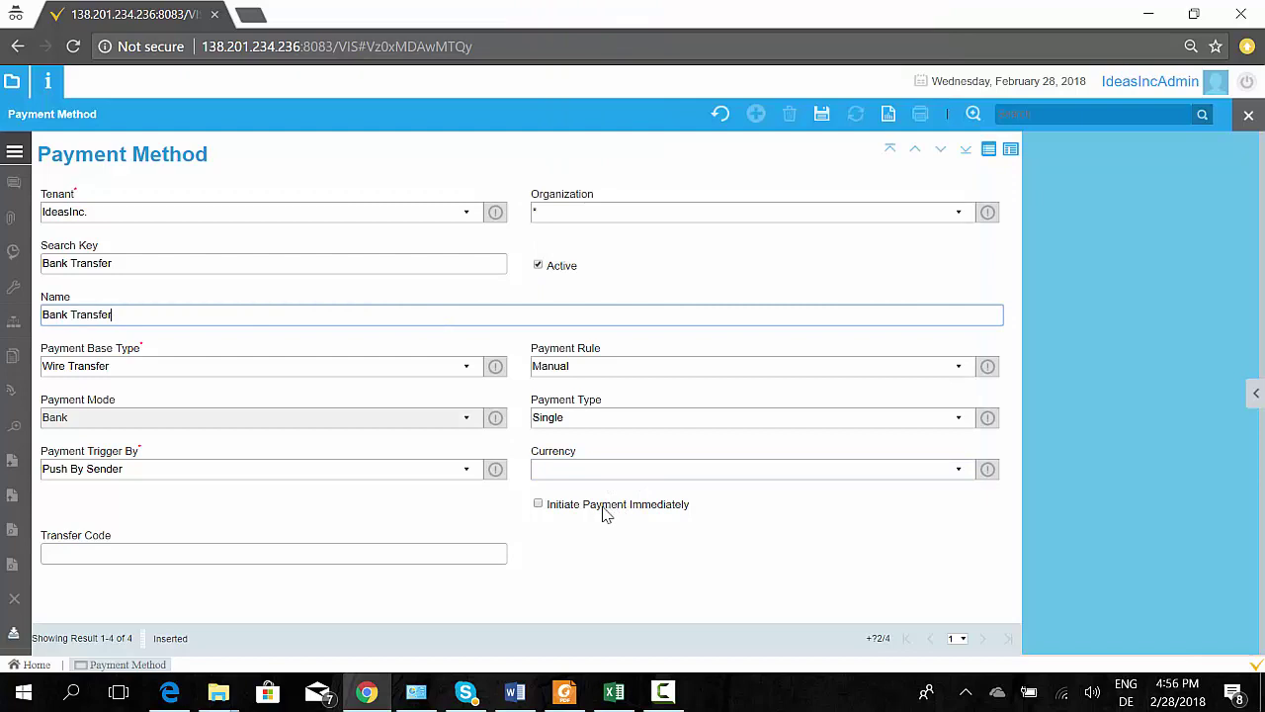
left_click(821, 116)
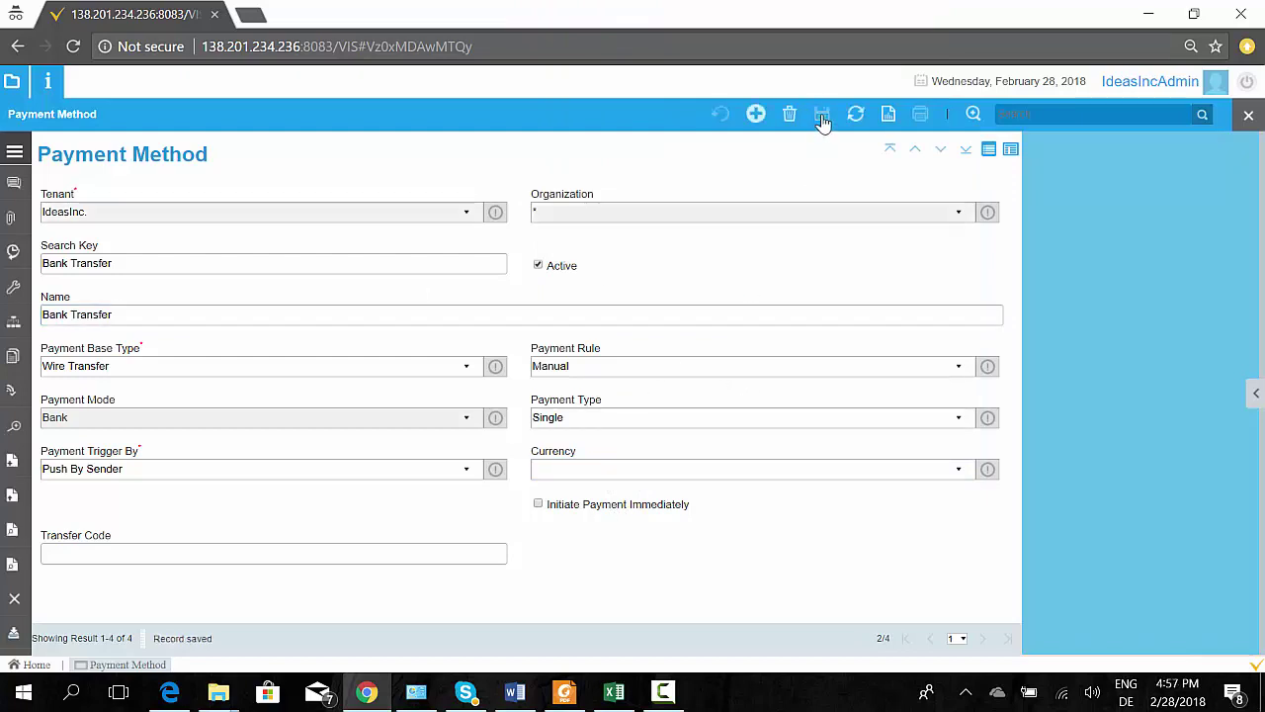
Close the Payment Method window, search the main menu for "invoice(", and open the Invoice (Customer) window
left_click(1247, 117)
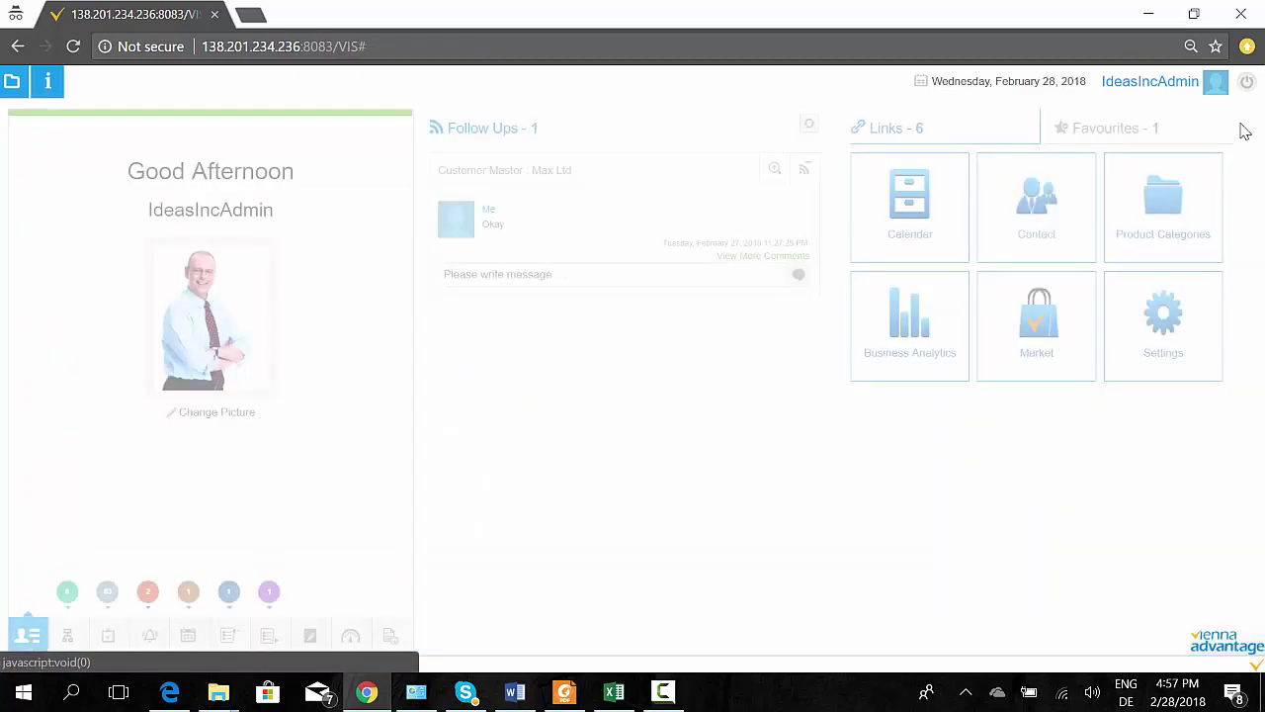
left_click(14, 84)
type("invoice")
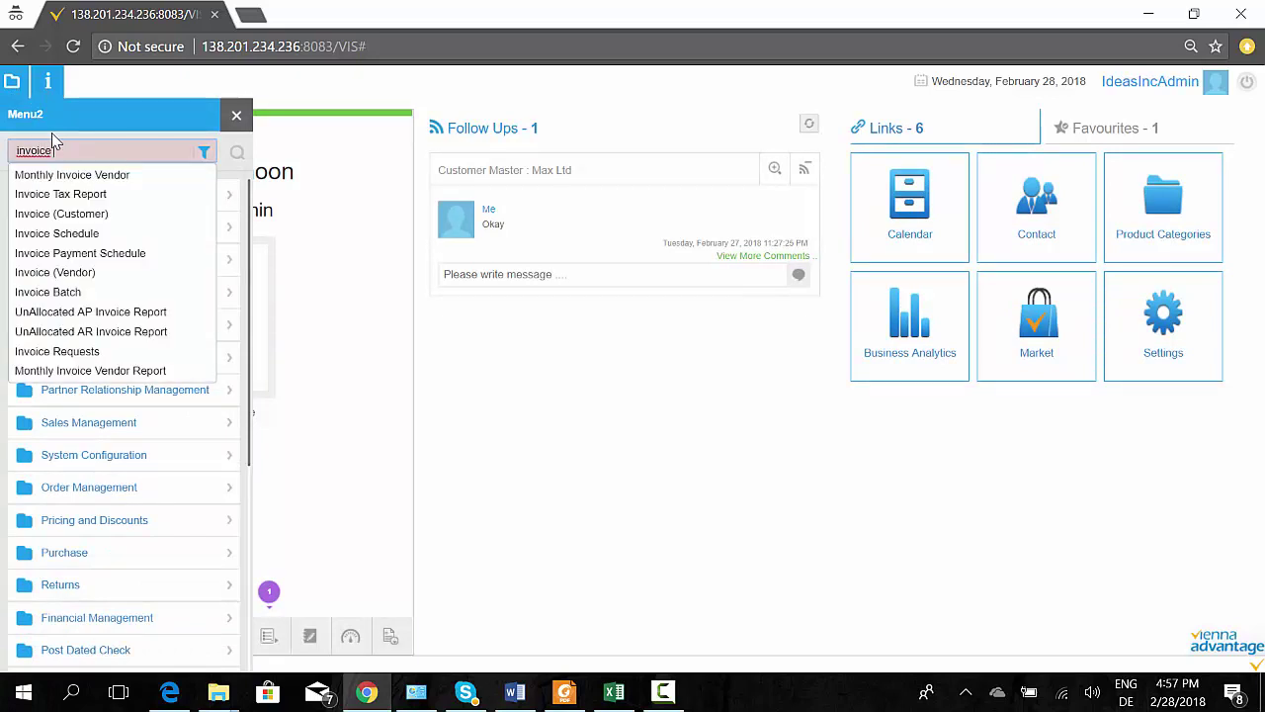
type("(")
key("Down")
key("Return")
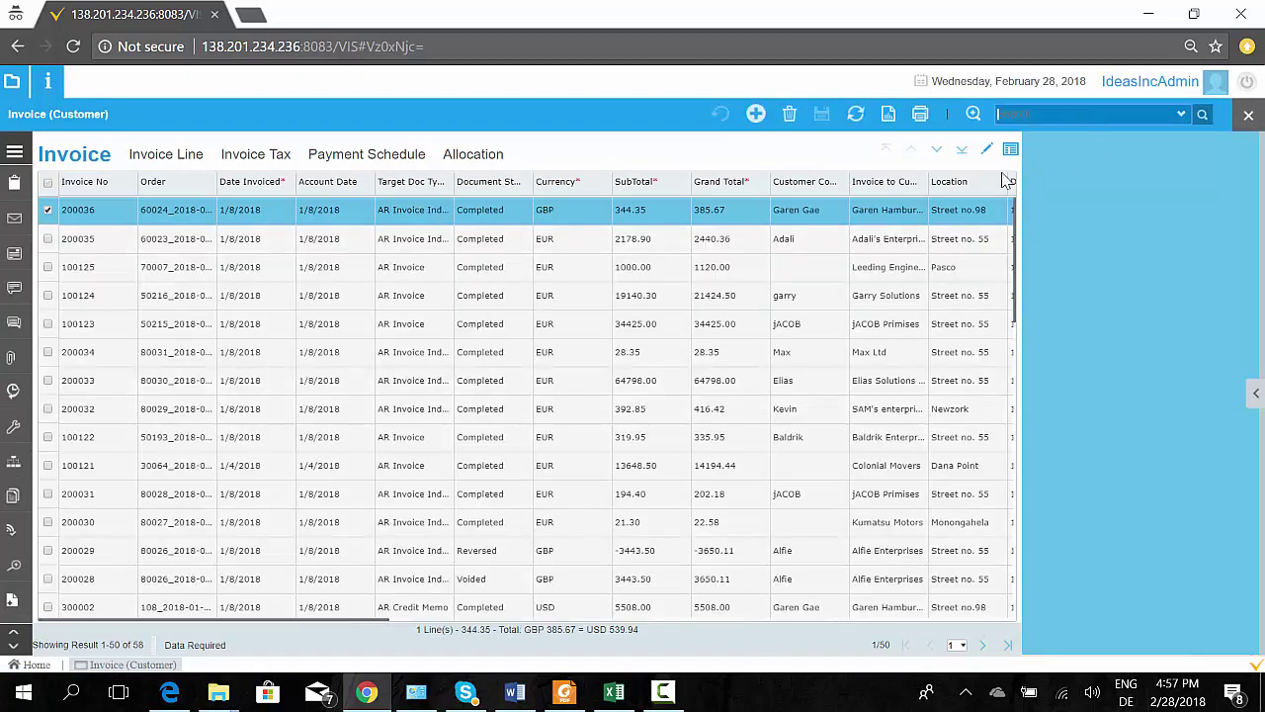
Open the Baldrik Enterprises invoice in the single-record view and examine its Payment Term and Payment Method
left_click(741, 437)
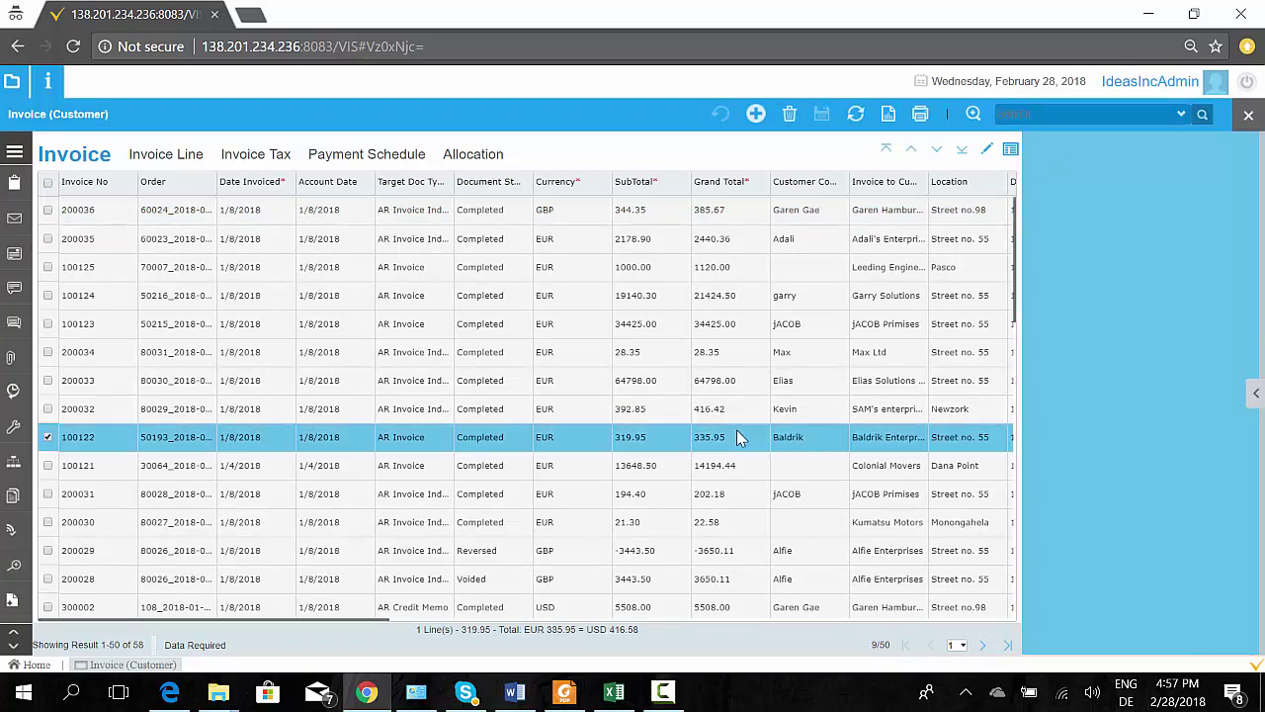
left_click(987, 155)
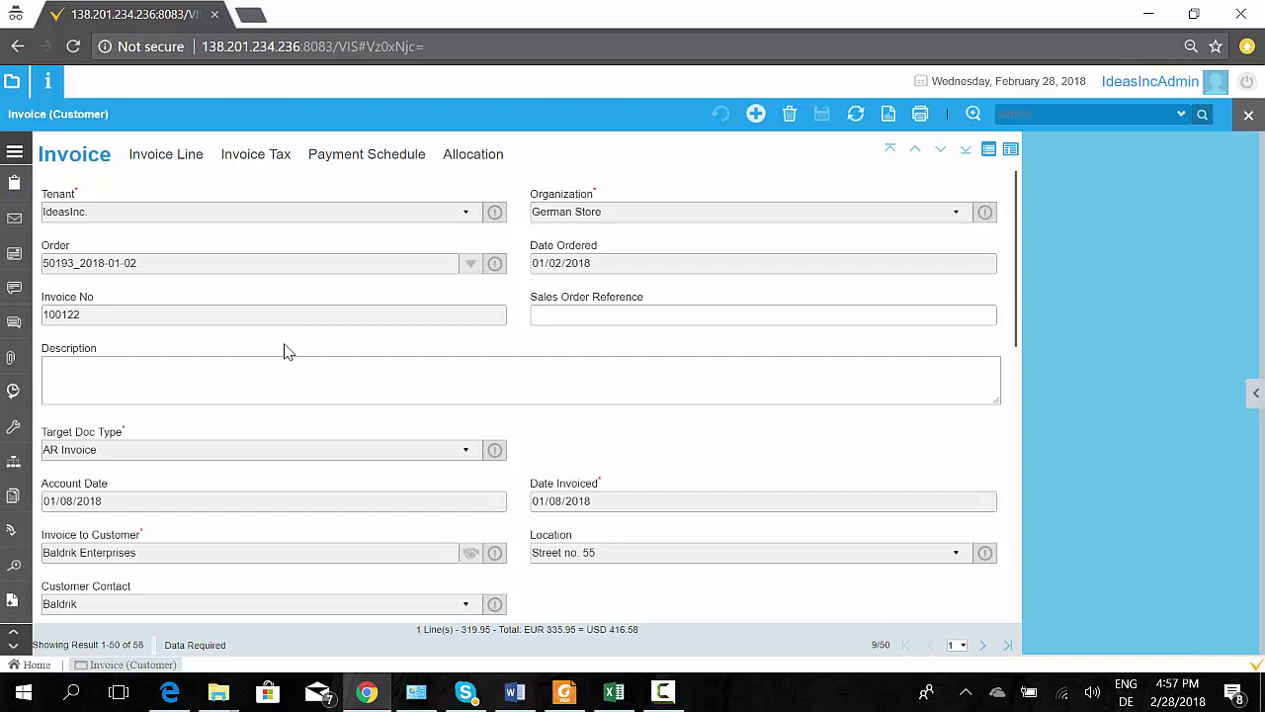
scroll(287, 350, "down", 2)
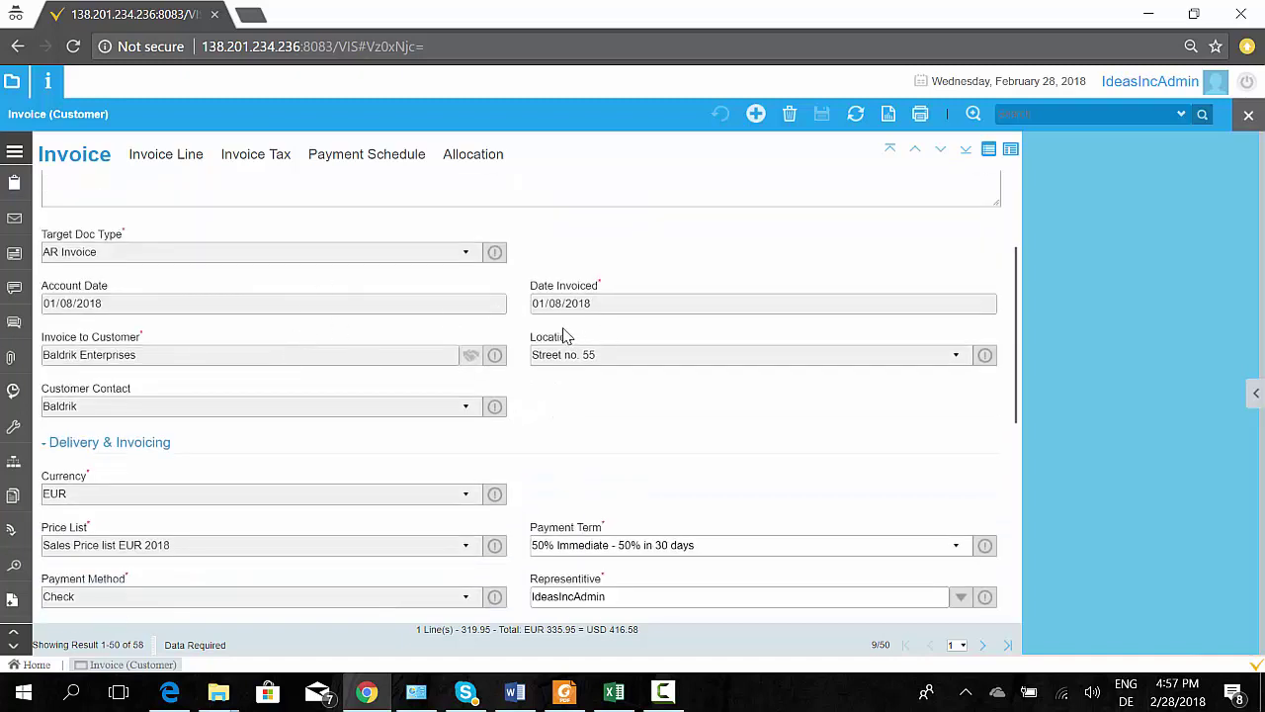
scroll(558, 342, "down", 1)
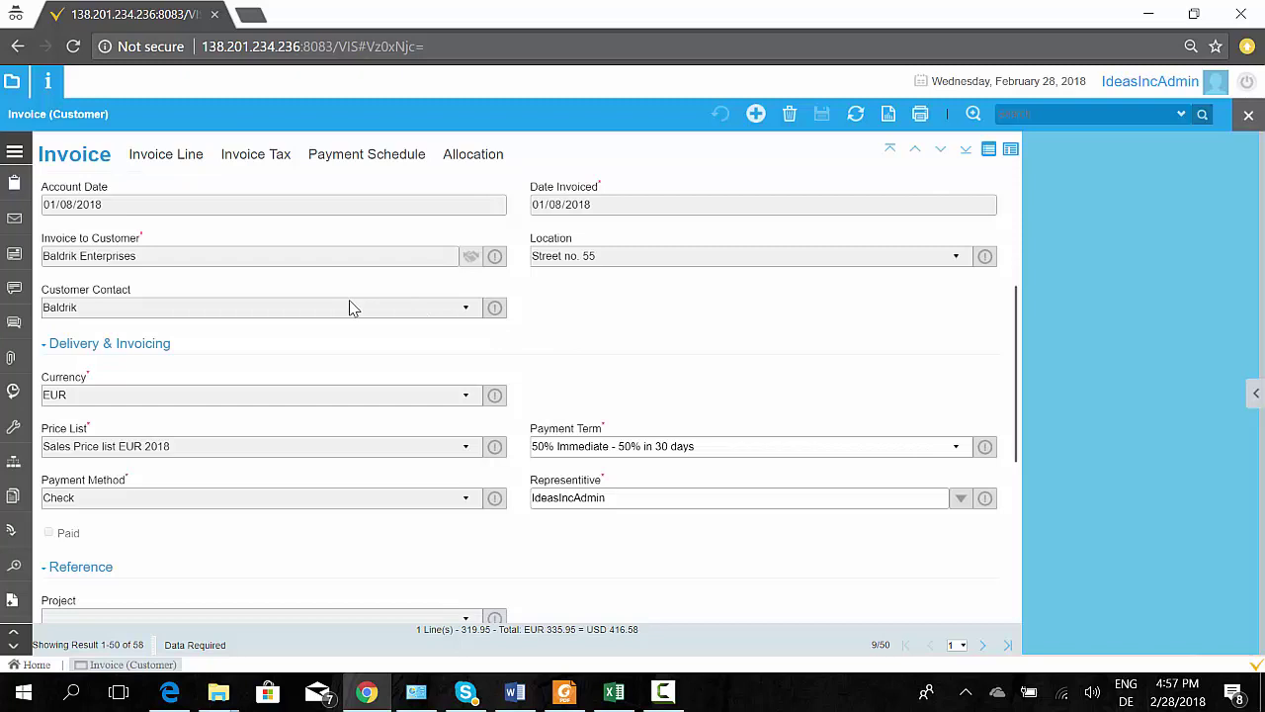
scroll(354, 311, "down", 2)
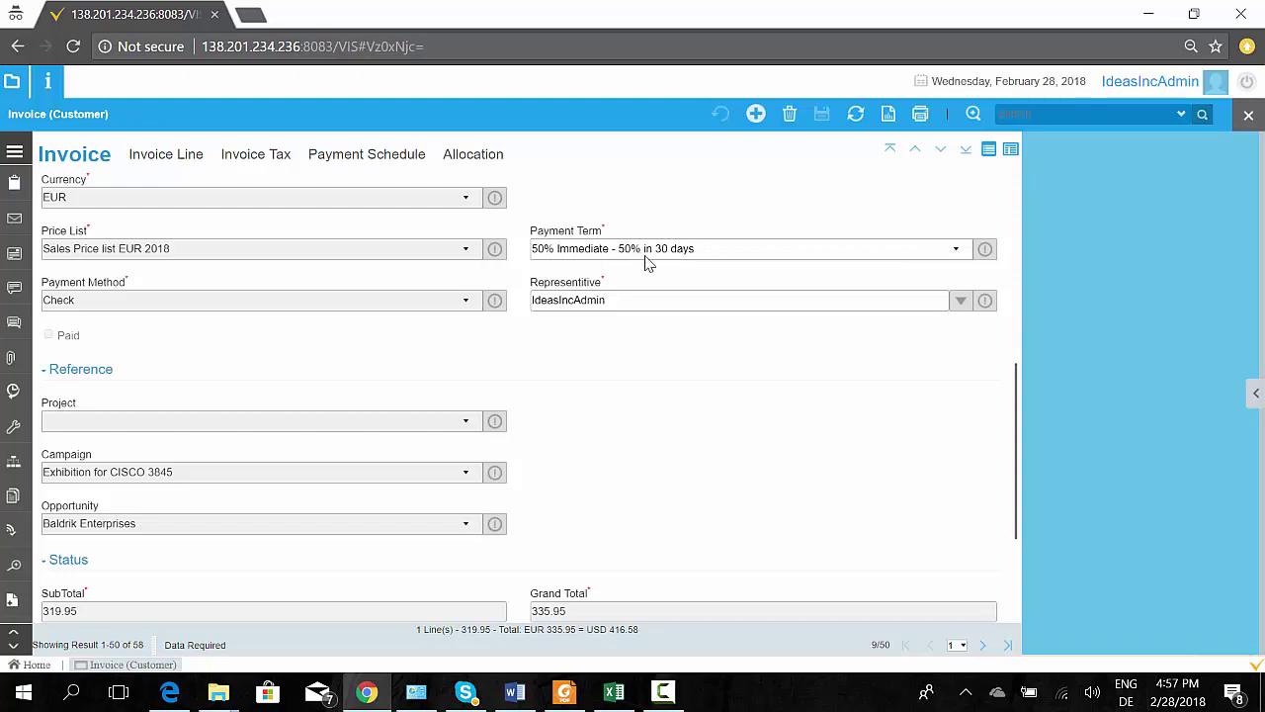
scroll(689, 298, "up", 10)
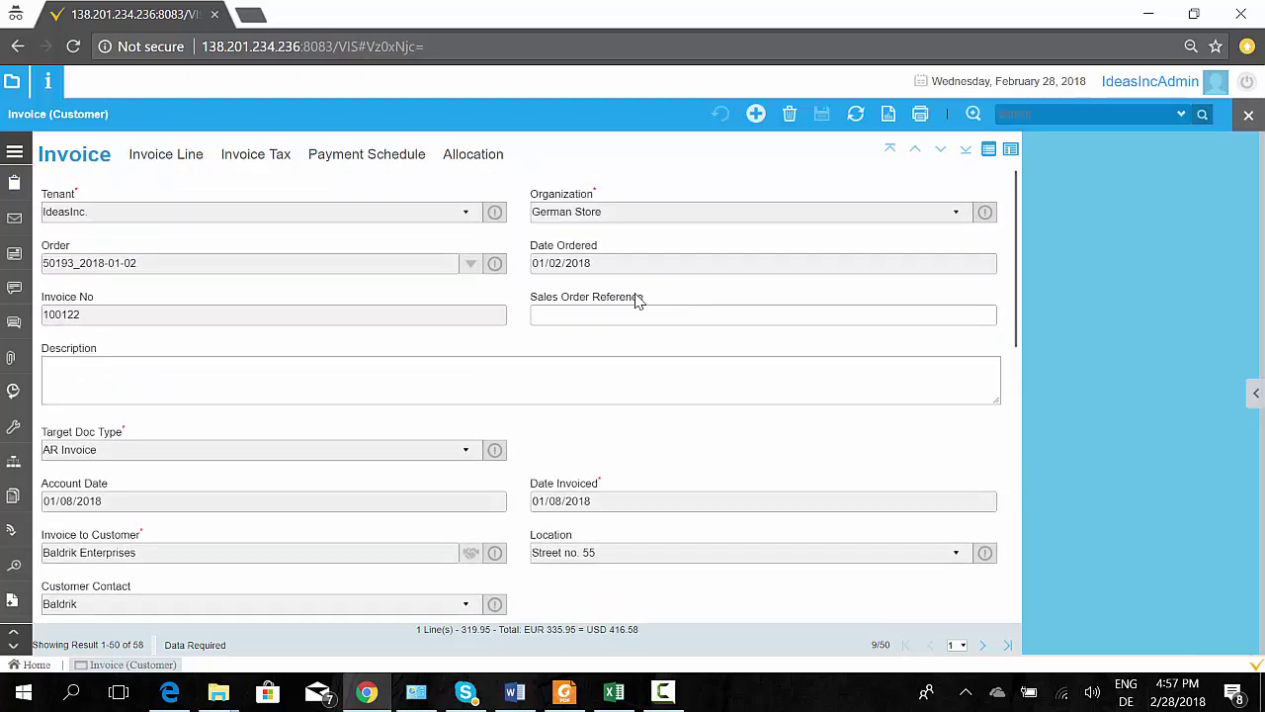
View the invoice's Payment Schedule and examine the first installment's due date, amount due and payment details
left_click(385, 158)
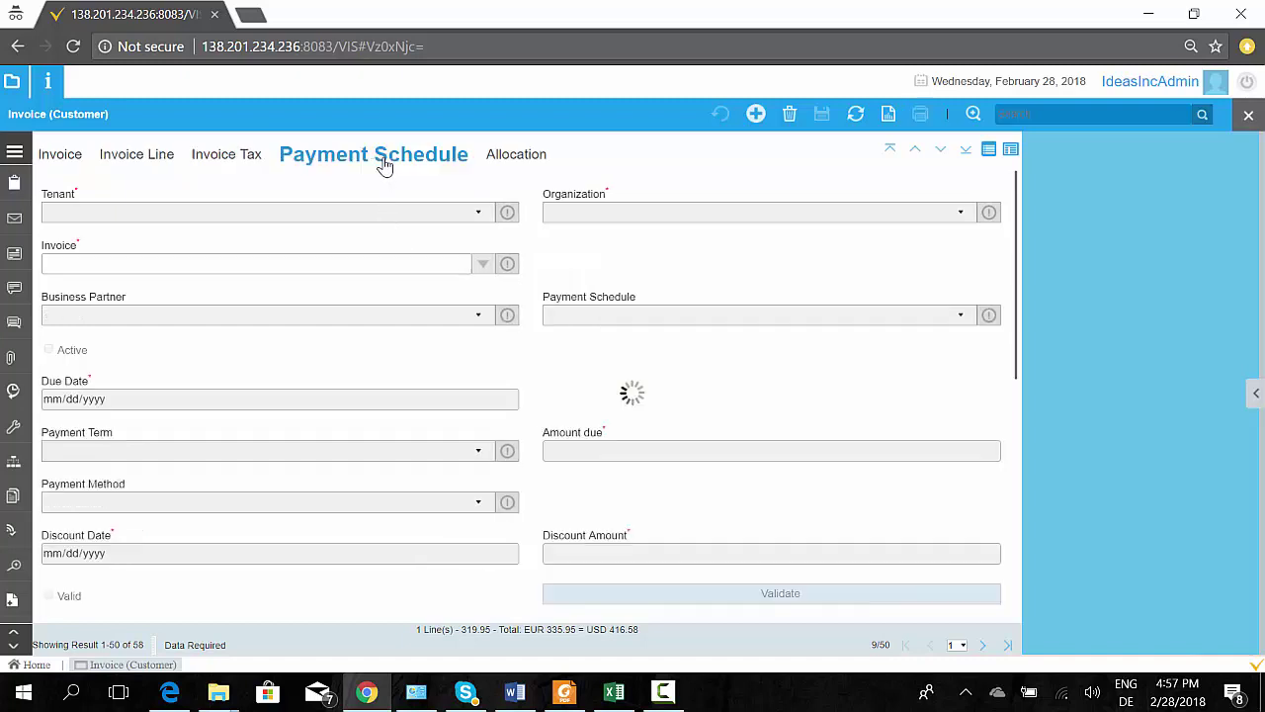
left_click(987, 151)
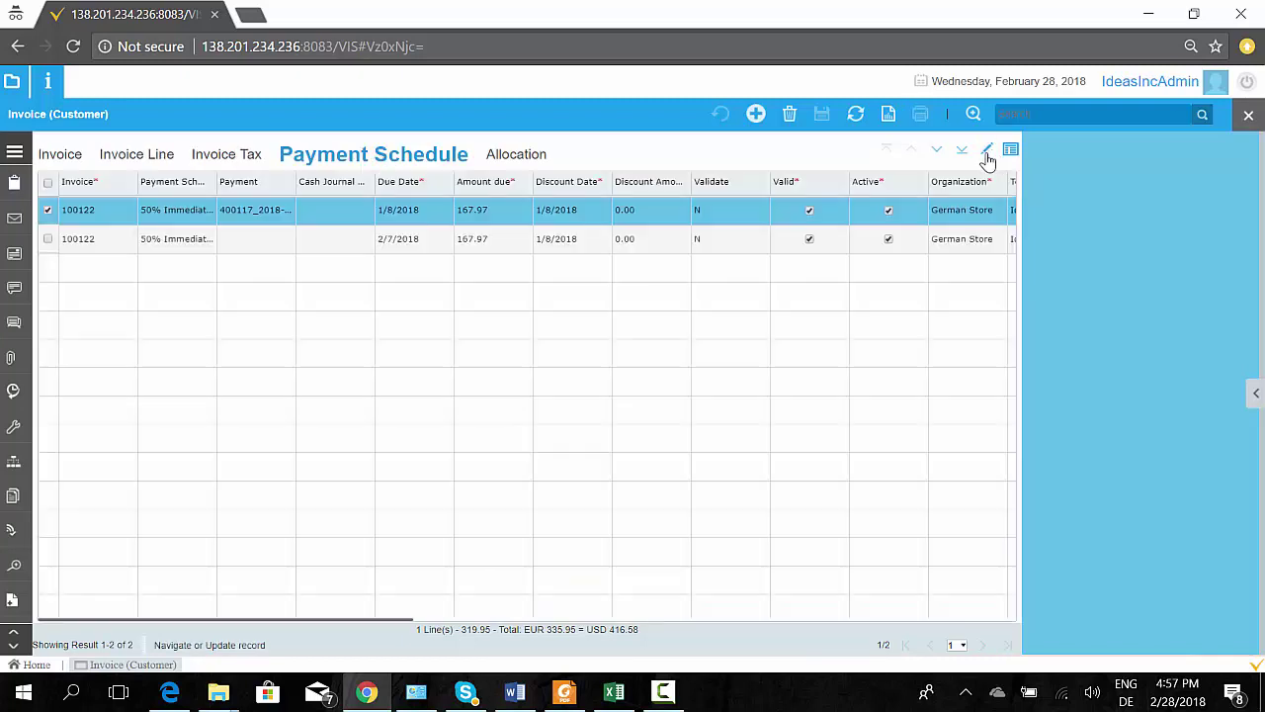
left_click(603, 240)
left_click(607, 221)
left_click(987, 151)
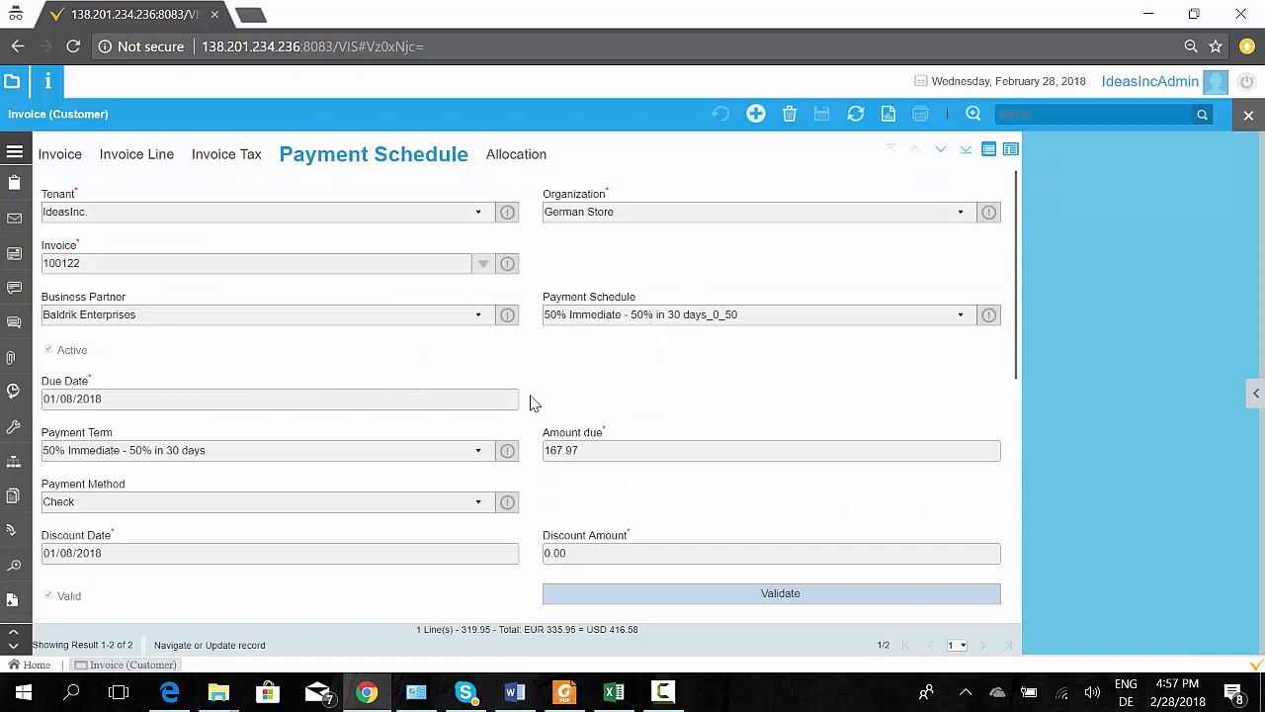
left_click_drag(591, 460, 549, 457)
left_click(603, 456)
scroll(583, 459, "down", 5)
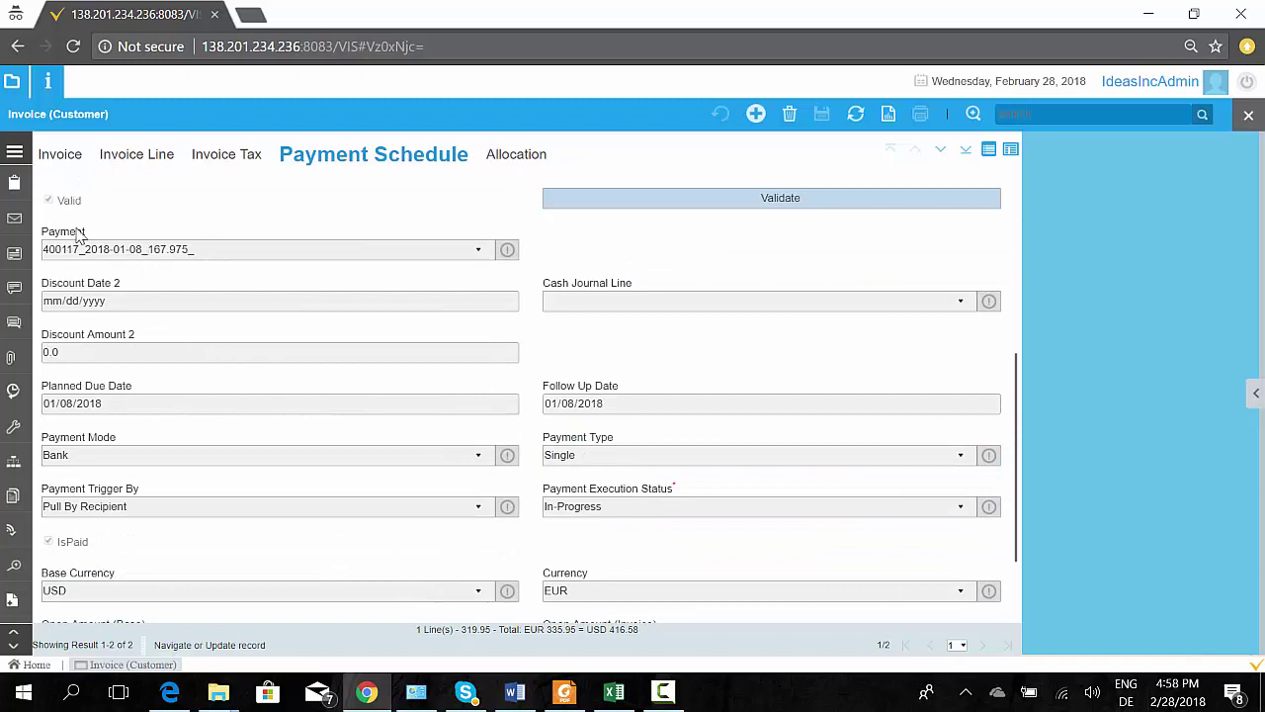
Try to zoom to the linked payment record from the first installment's Payment field
scroll(542, 477, "up", 2)
left_click(508, 453)
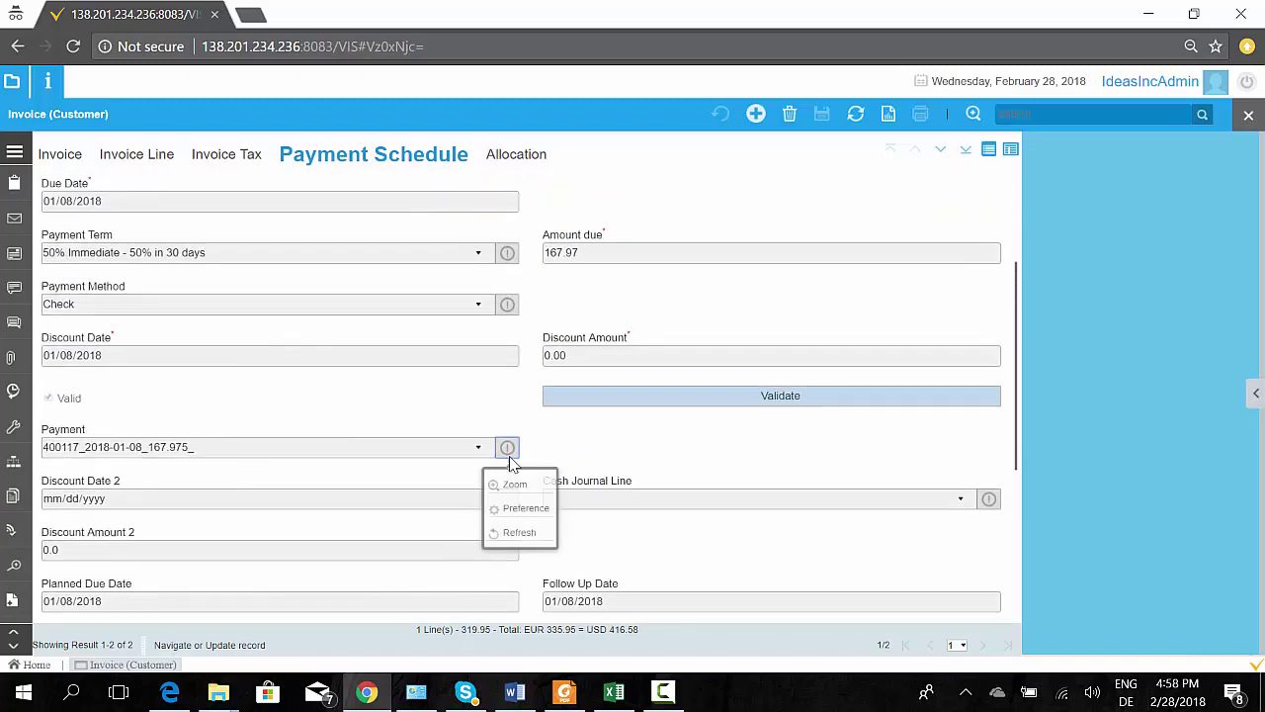
left_click(519, 485)
scroll(629, 468, "up", 3)
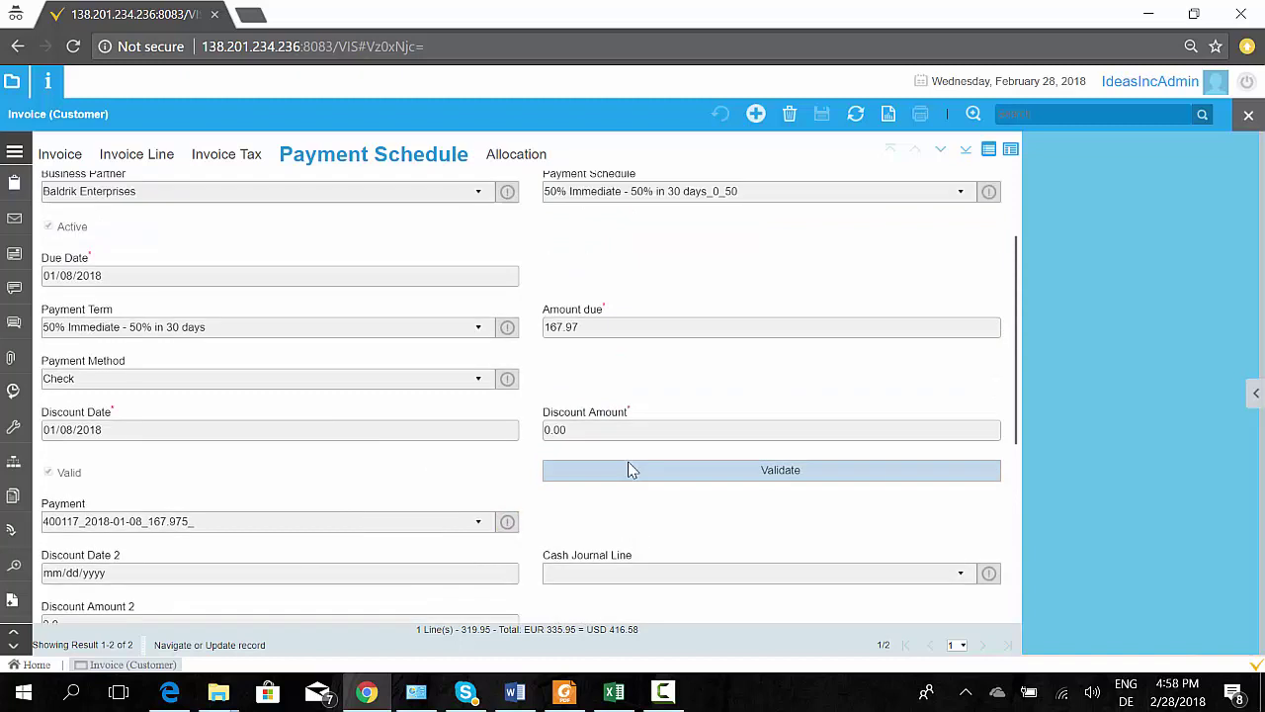
Return to the schedule list, compare the second installment with the first, and view the invoice's Allocation records
left_click(988, 148)
left_click(616, 240)
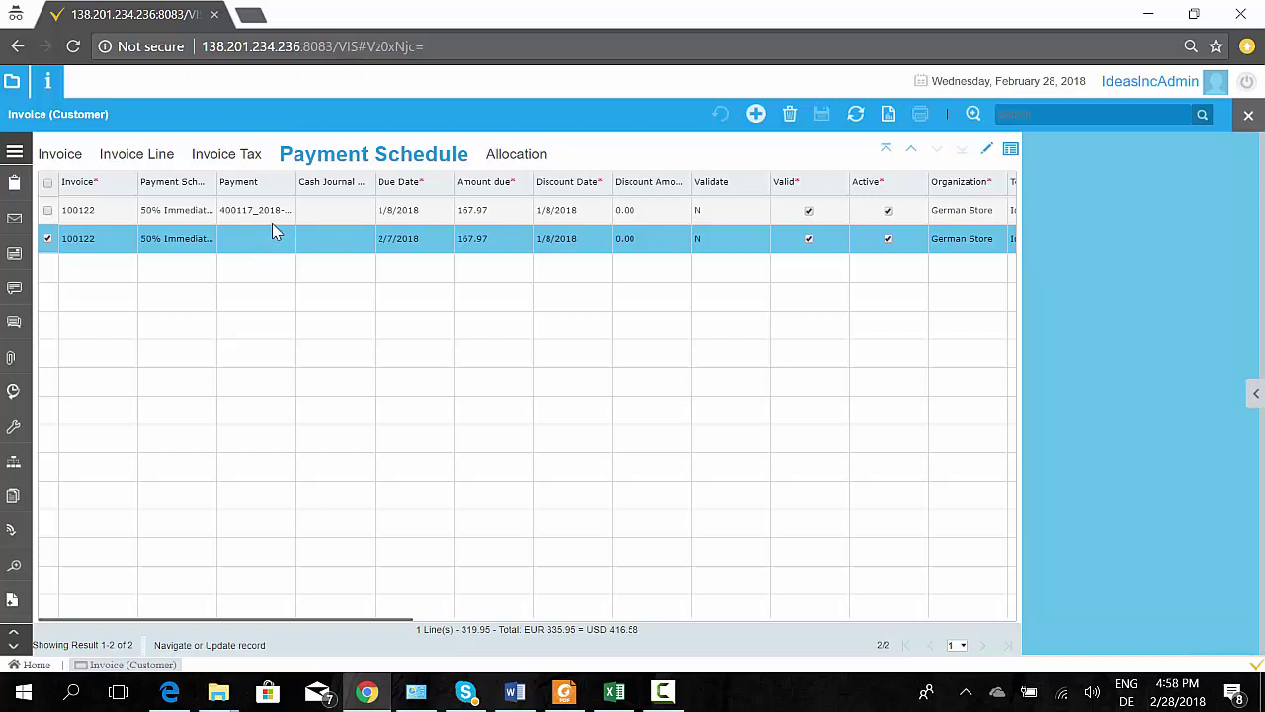
left_click(510, 163)
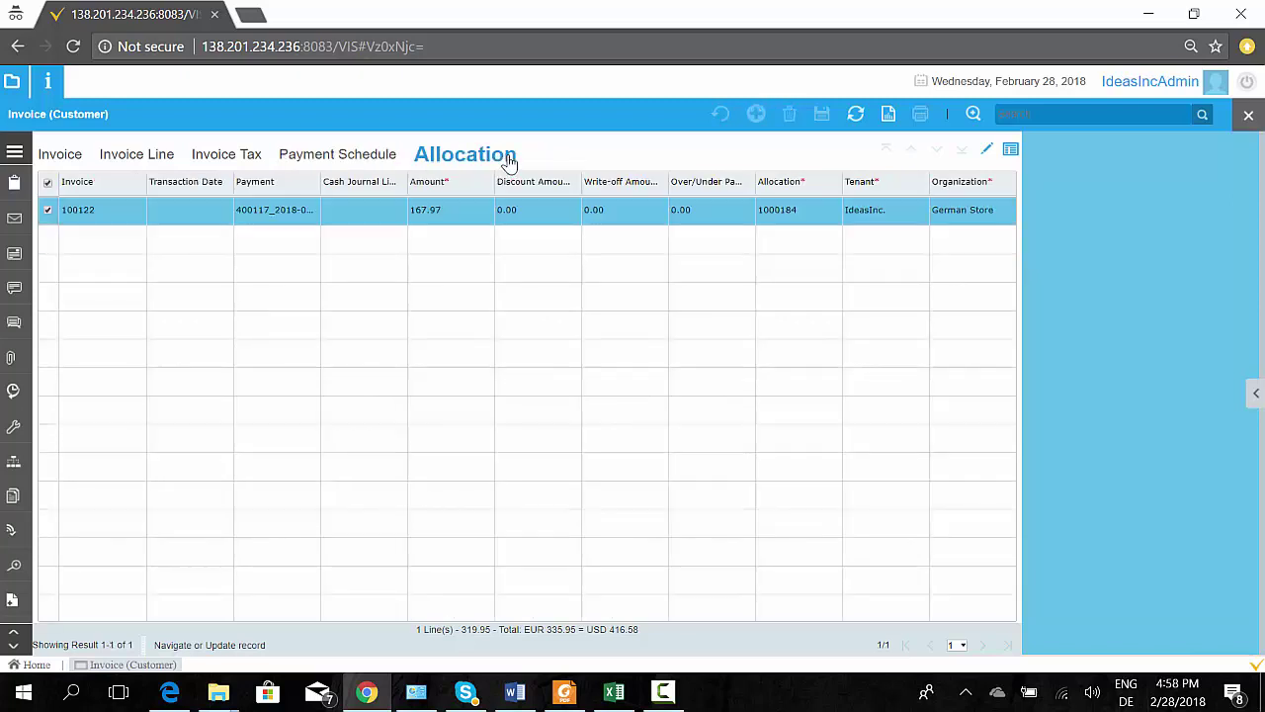
Examine the allocation record's details in the single-record view, and return to the list of customer invoices
left_click(985, 149)
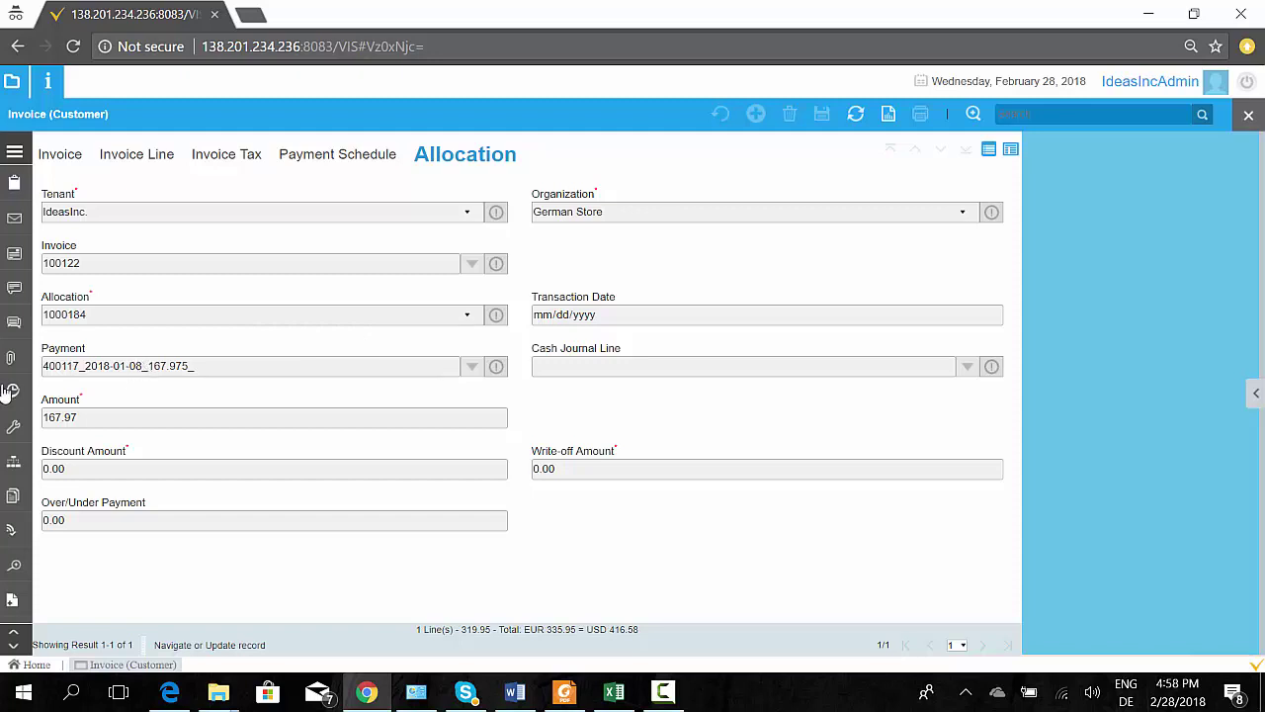
left_click(85, 156)
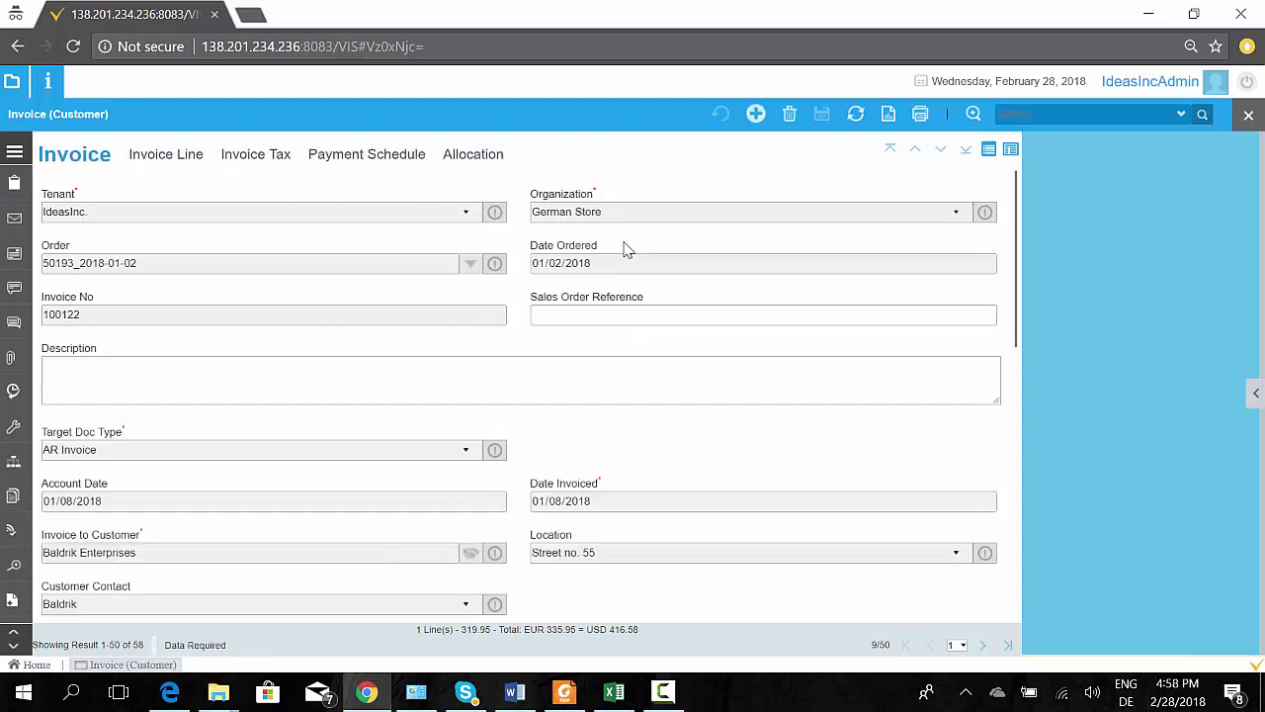
left_click(989, 149)
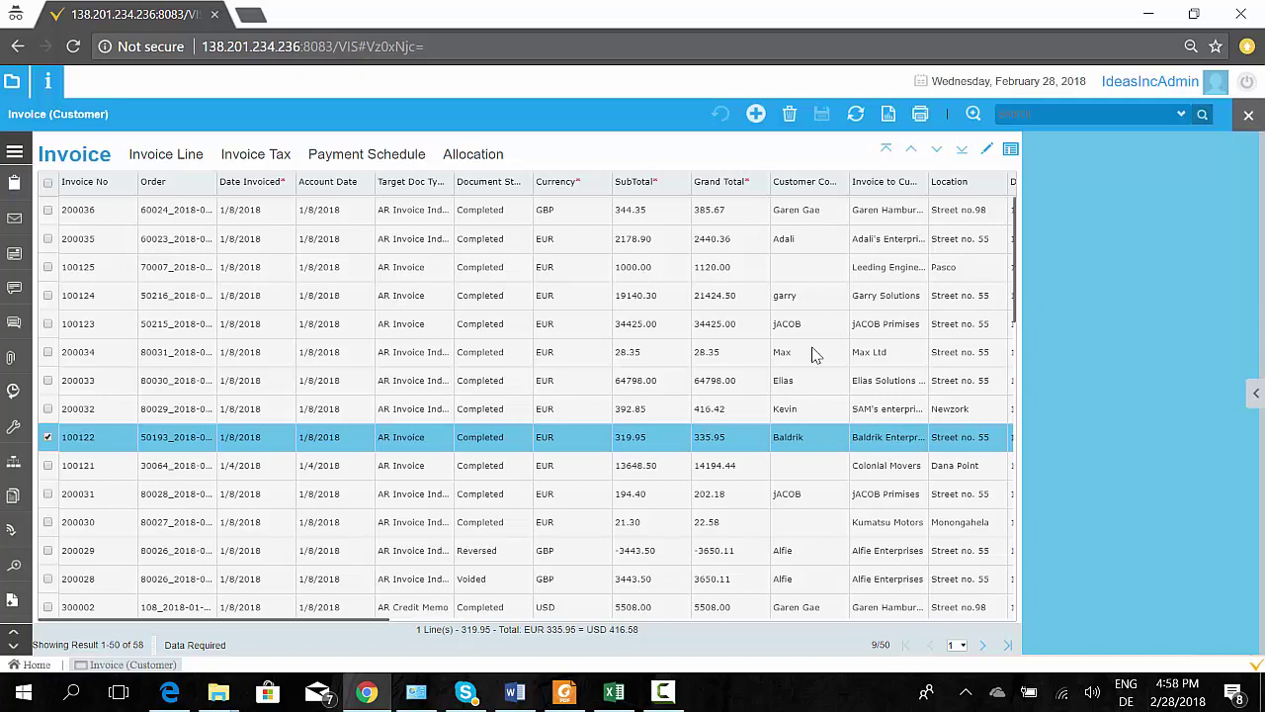
Open the SAM's enterprises invoice in the single-record view and examine its Payment Term and Payment Method
left_click(712, 417)
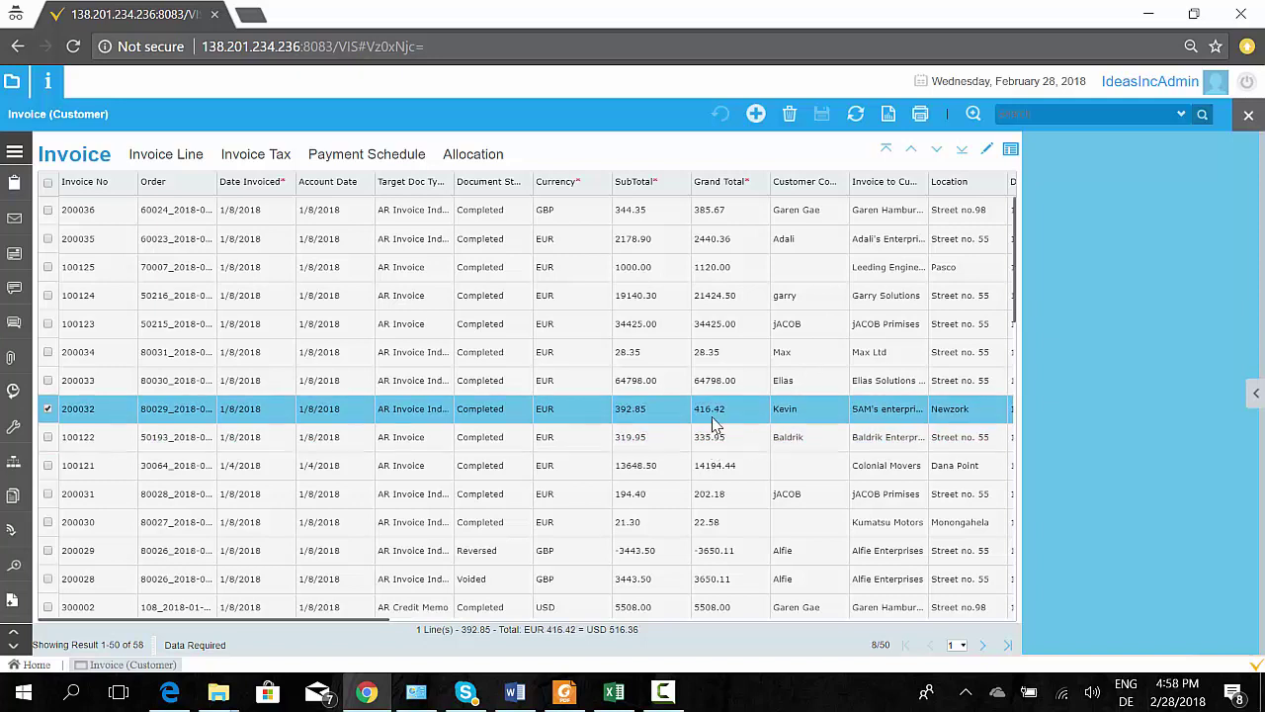
left_click(989, 149)
scroll(599, 398, "down", 4)
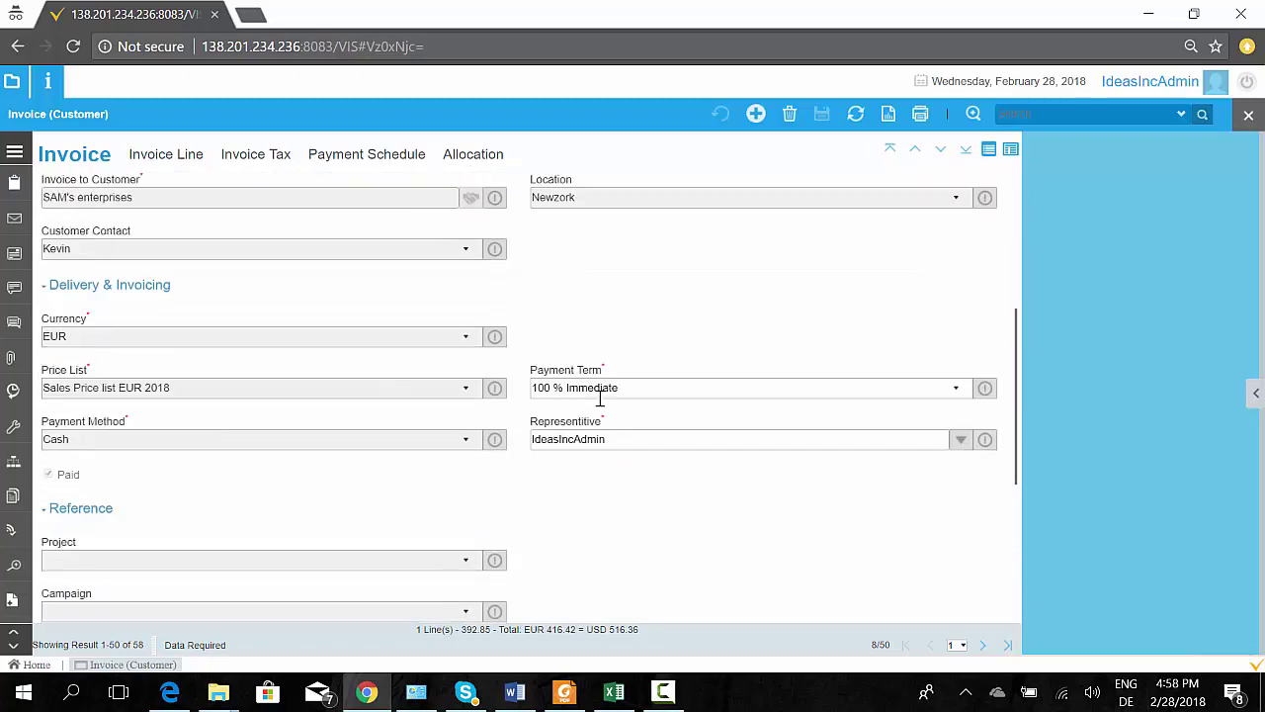
scroll(605, 405, "up", 3)
scroll(607, 405, "down", 2)
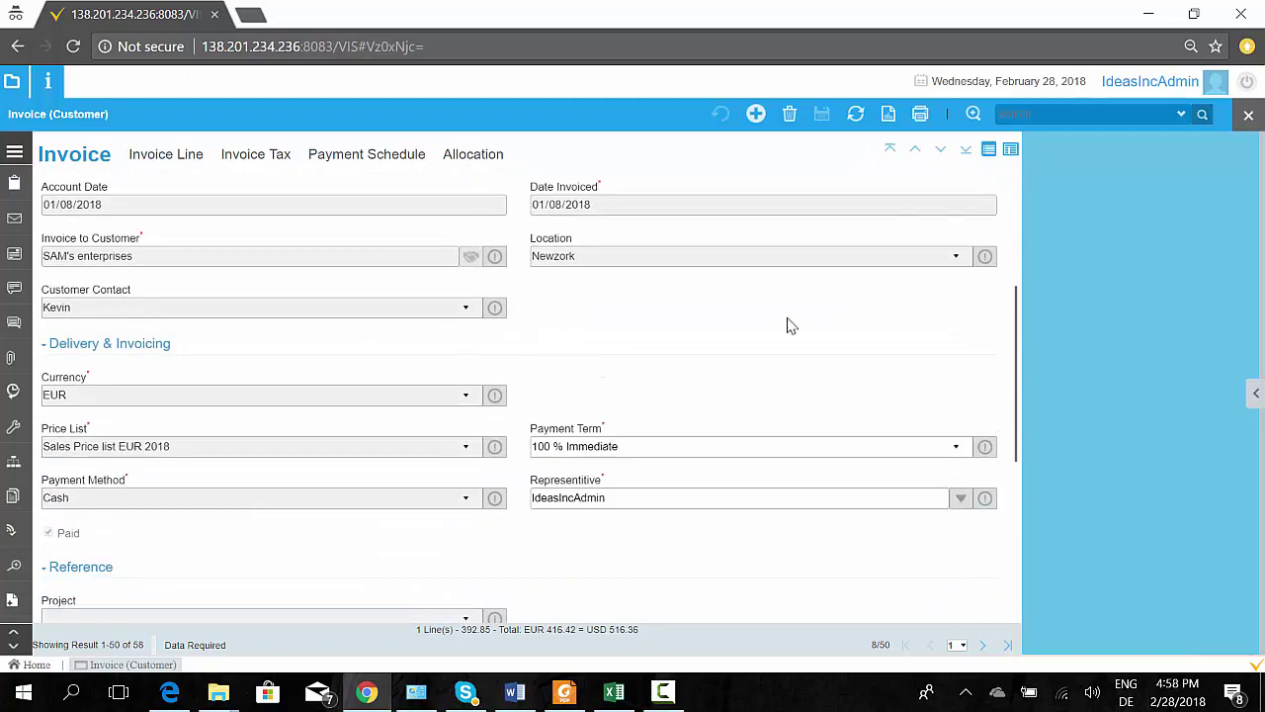
Advance to the jACOB Primises invoice and examine its Payment Term, dates, Grand Total and Paid Amount
left_click(940, 151)
left_click(941, 152)
left_click(942, 152)
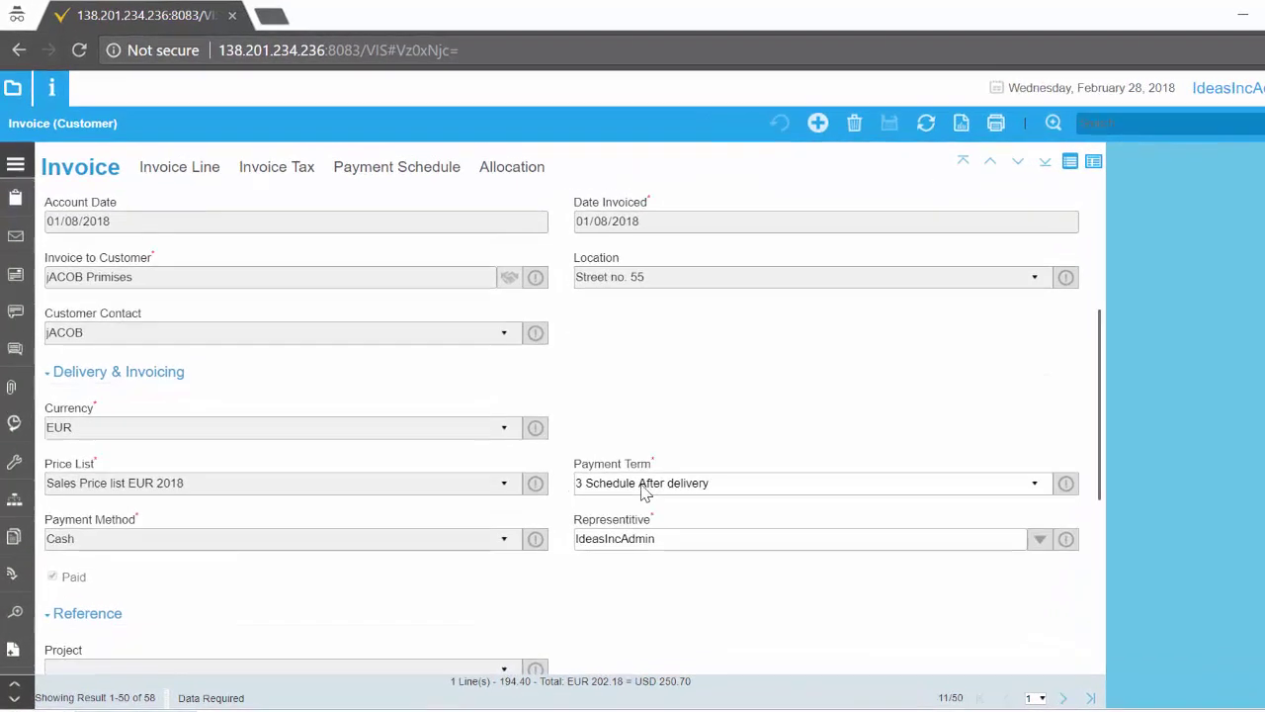
scroll(669, 517, "up", 4)
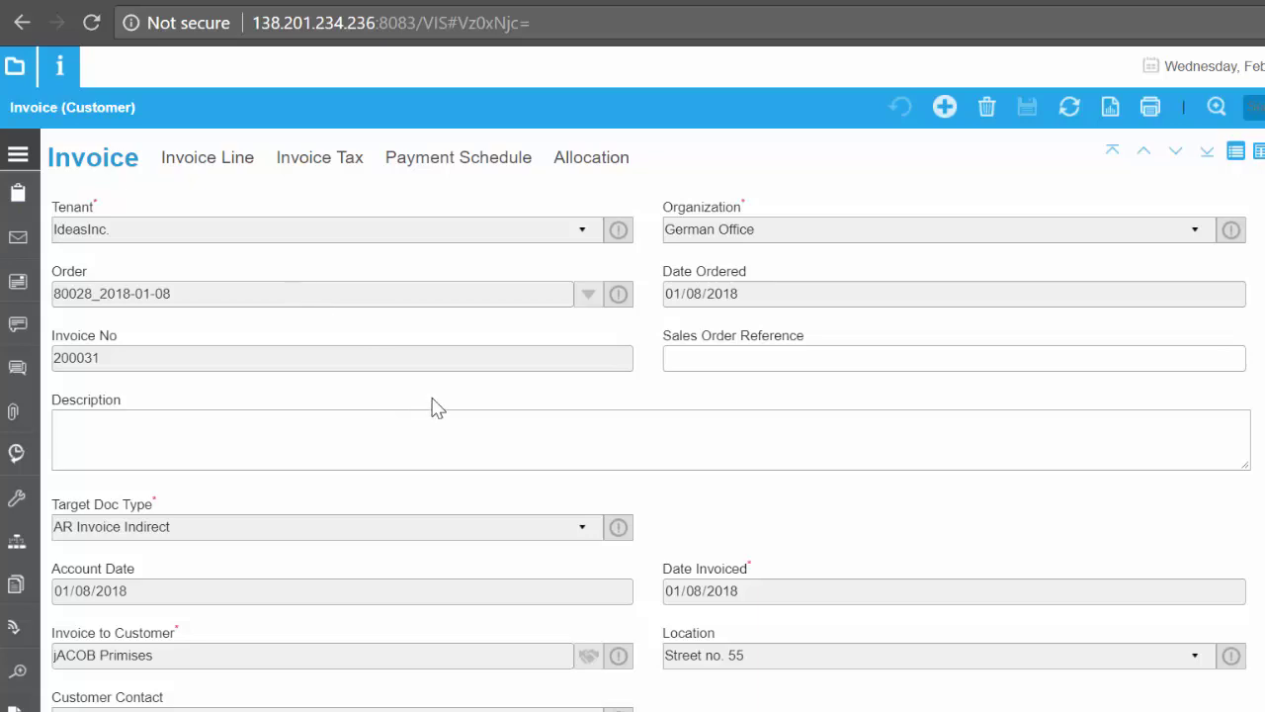
scroll(441, 413, "down", 5)
scroll(442, 413, "down", 4)
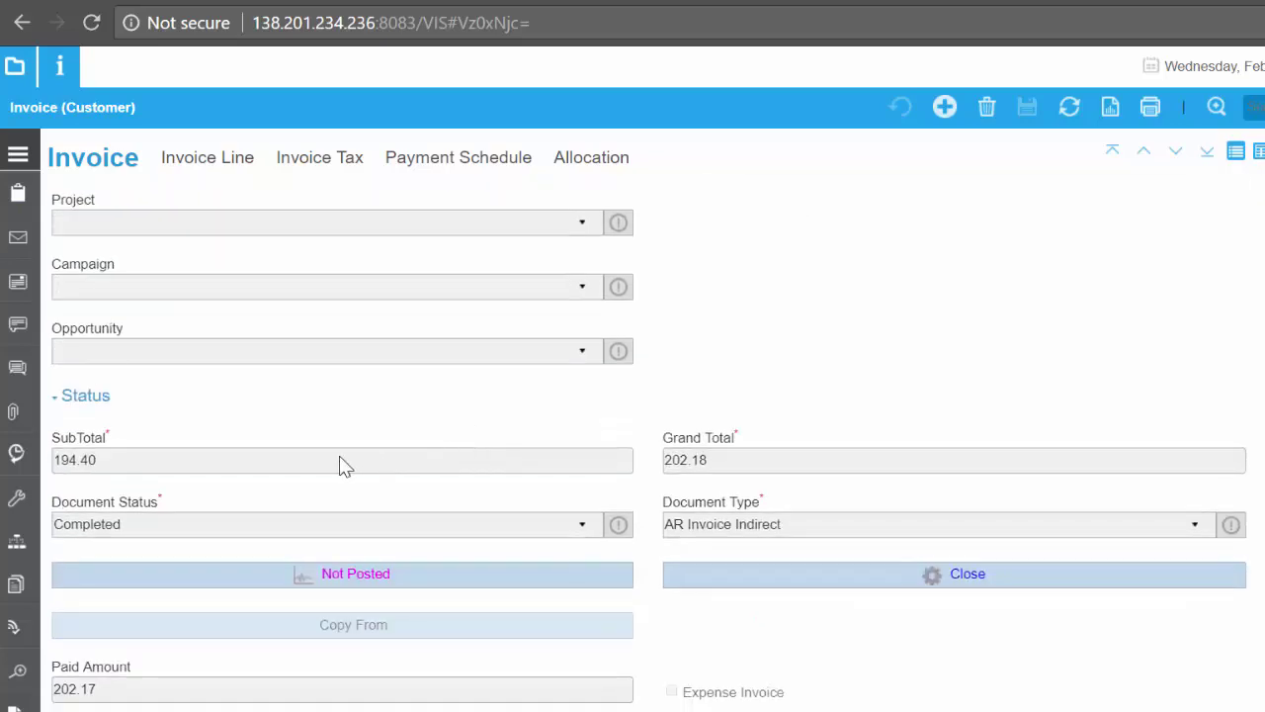
scroll(698, 475, "up", 9)
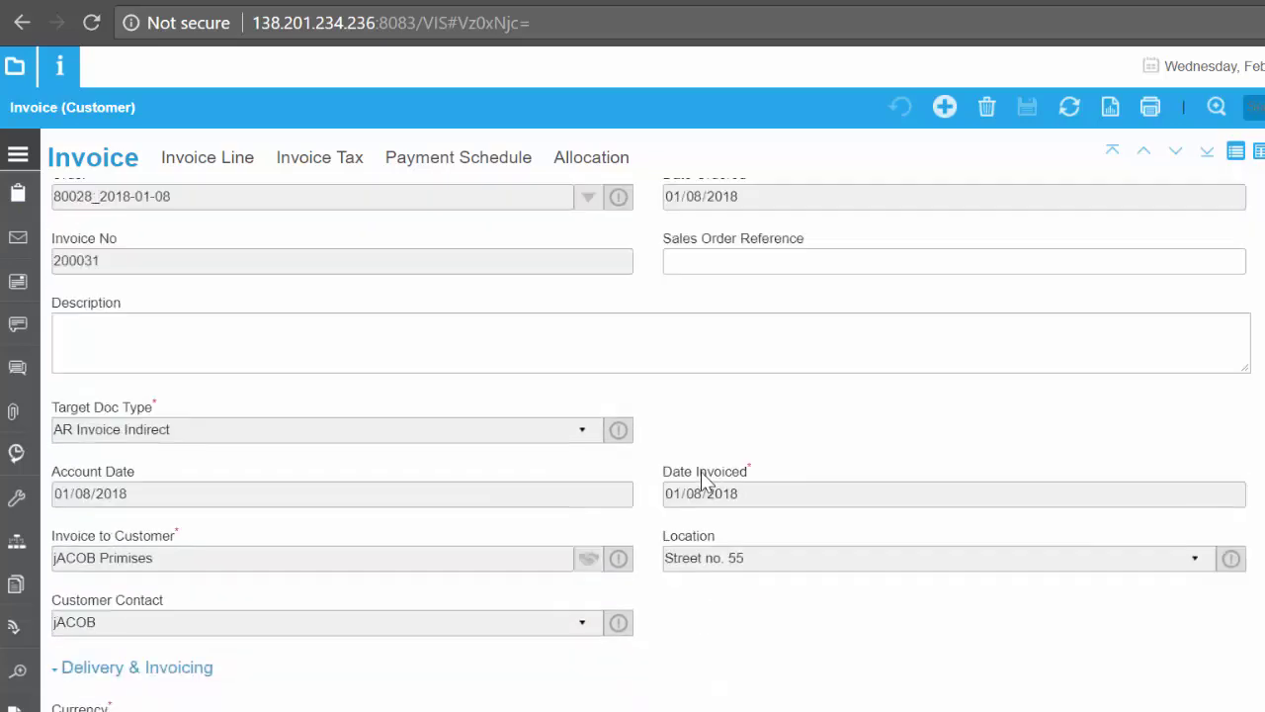
left_click(479, 161)
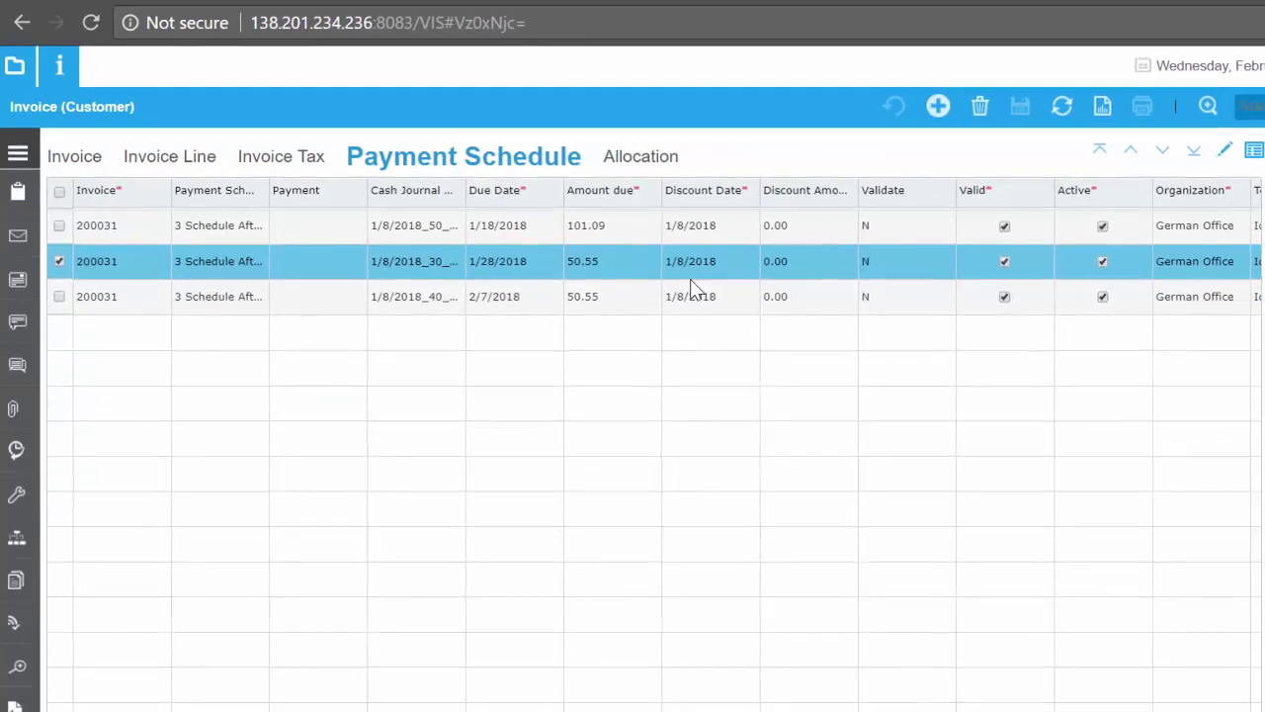
left_click(689, 226)
left_click(1214, 151)
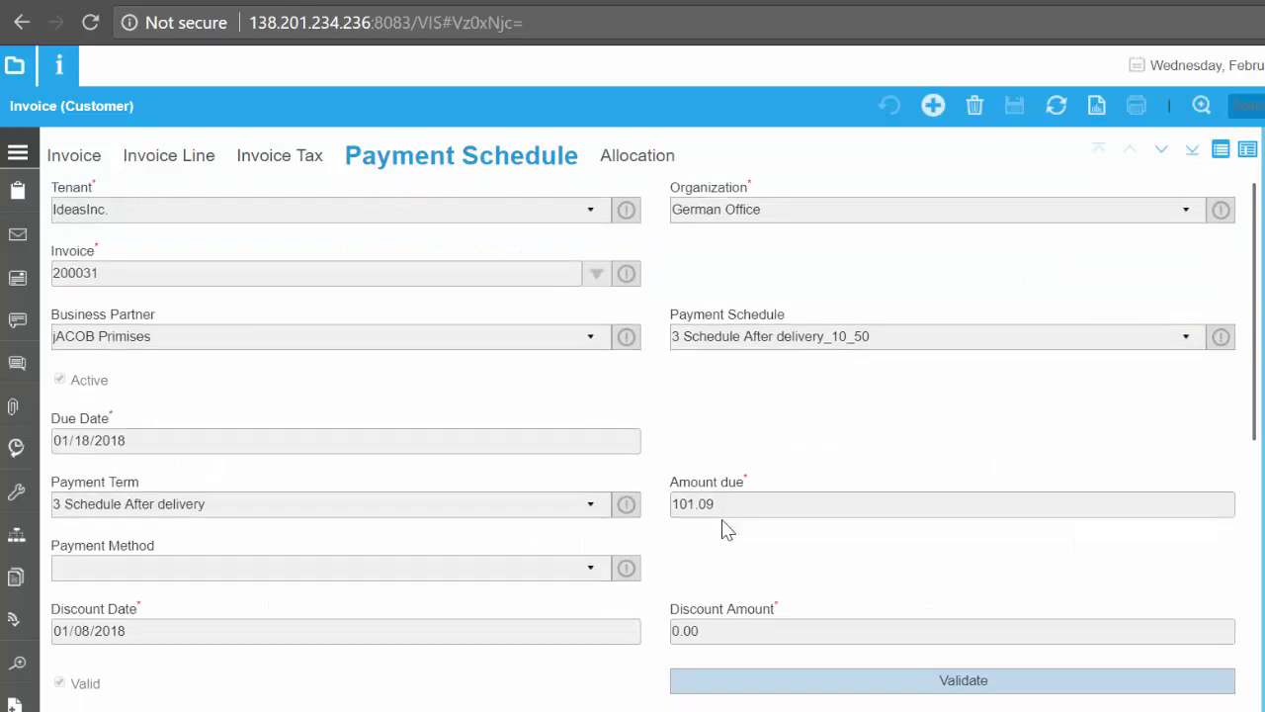
scroll(721, 494, "down", 1)
double_click(709, 399)
Advance to the third installment, examine its schedule details, and return to the installment list
left_click(1162, 148)
left_click(1167, 150)
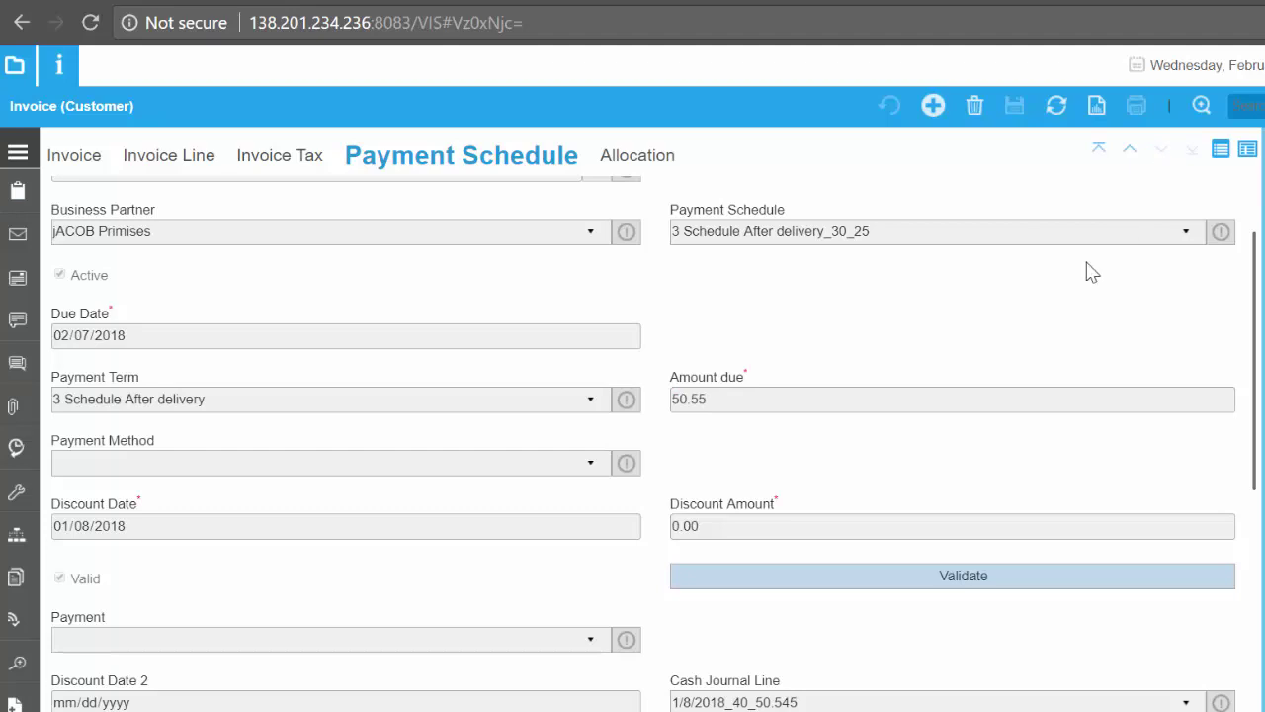
scroll(917, 374, "up", 1)
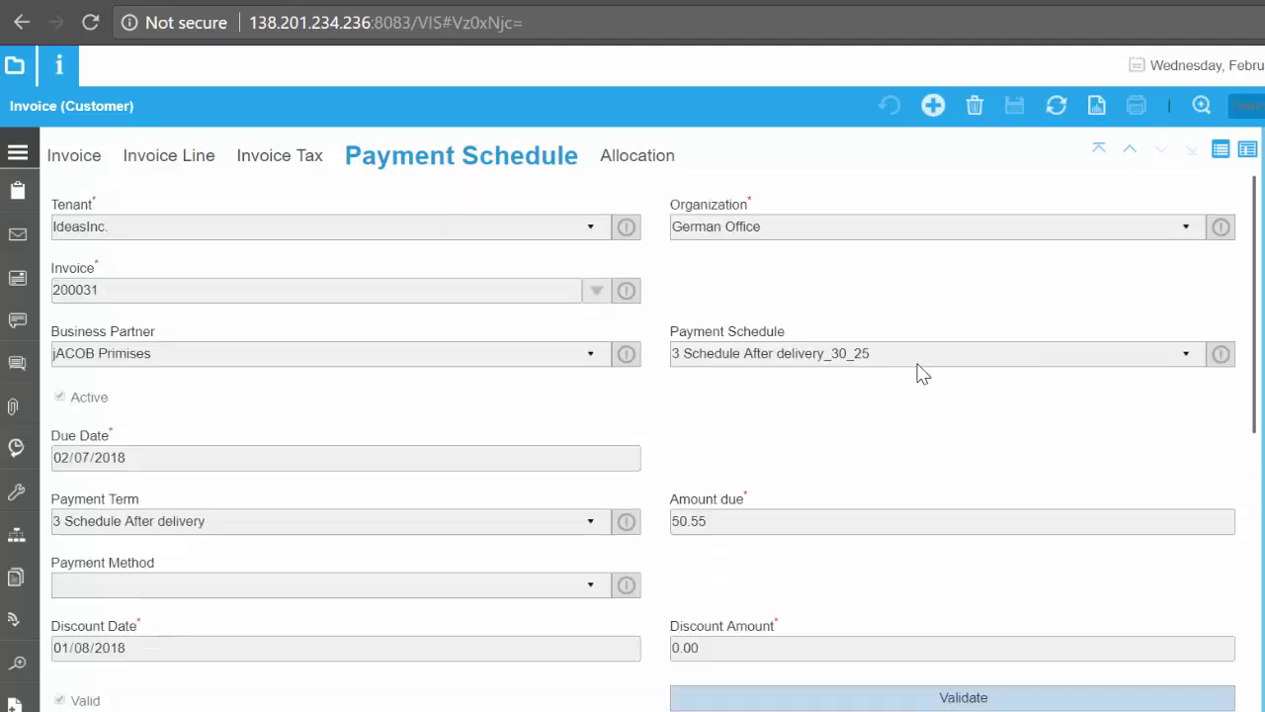
left_click(1219, 148)
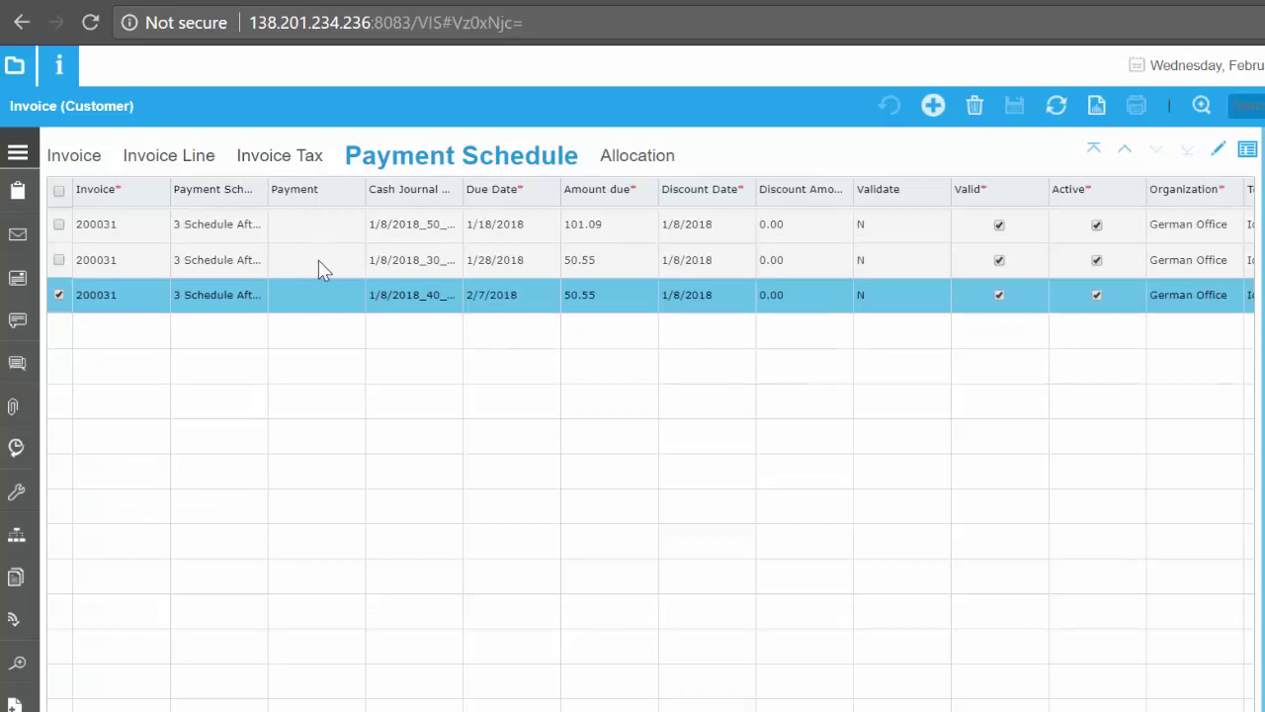
left_click(87, 160)
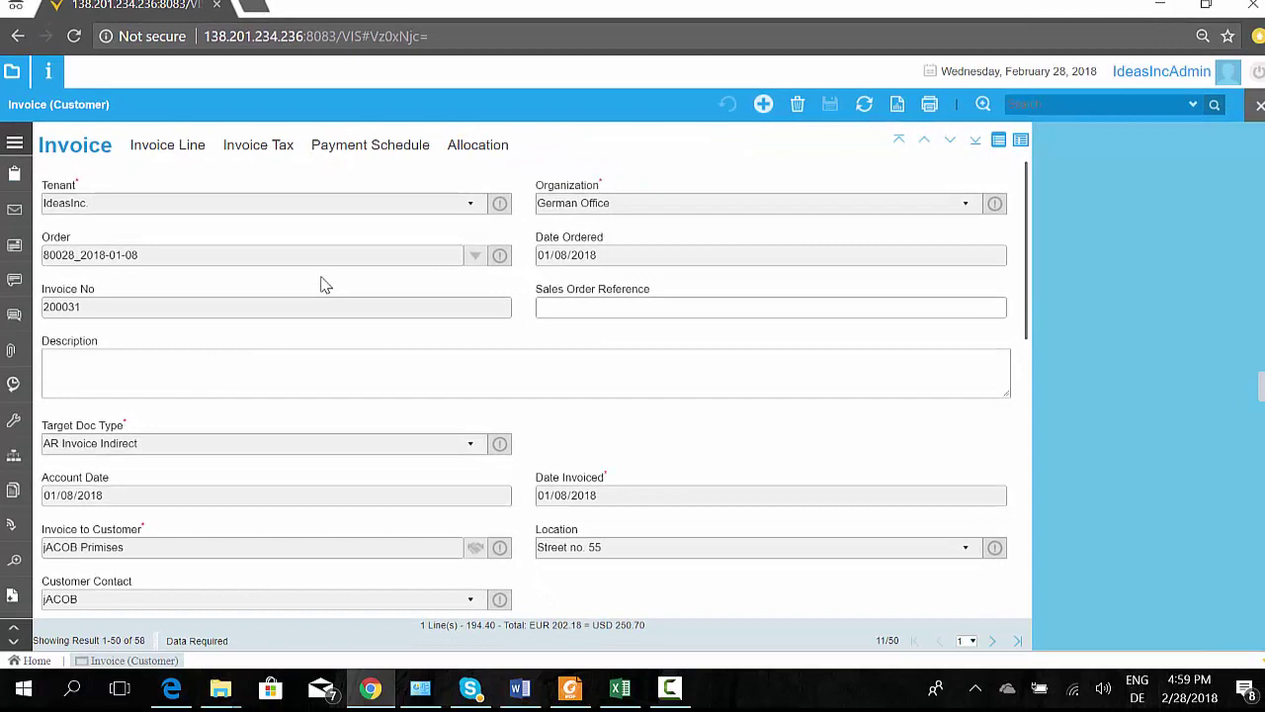
left_click(405, 158)
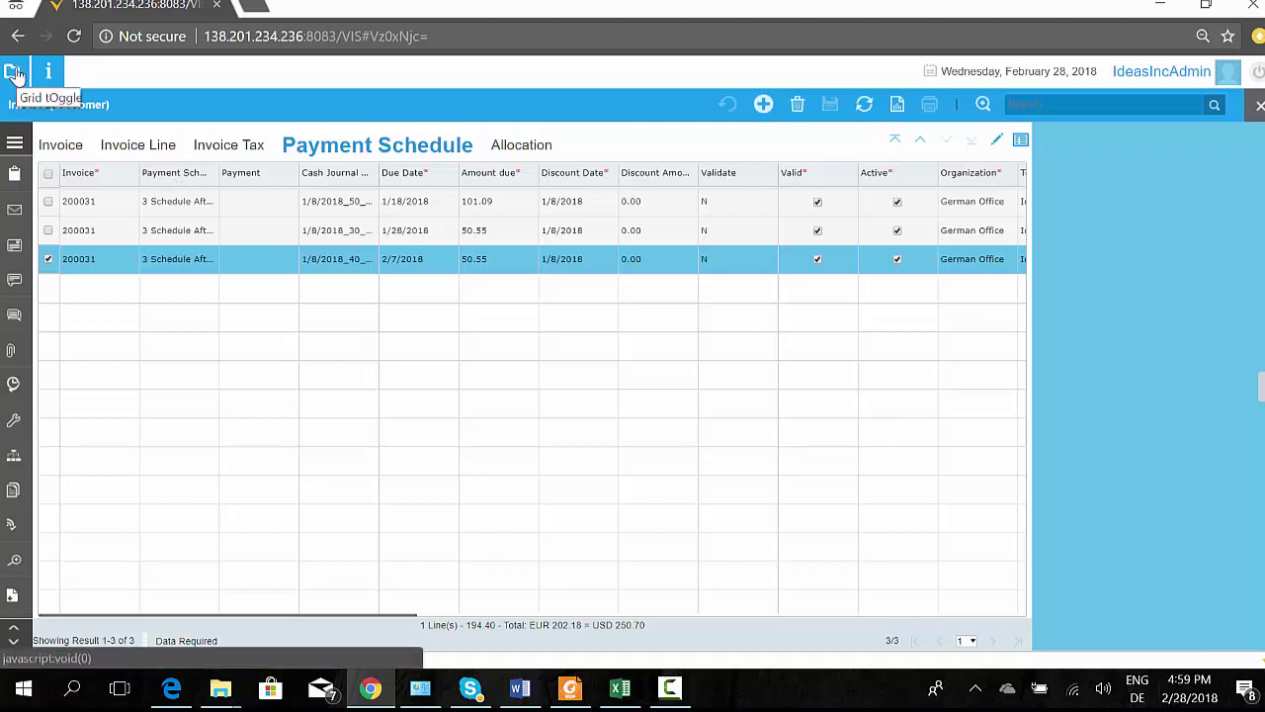
left_click(64, 146)
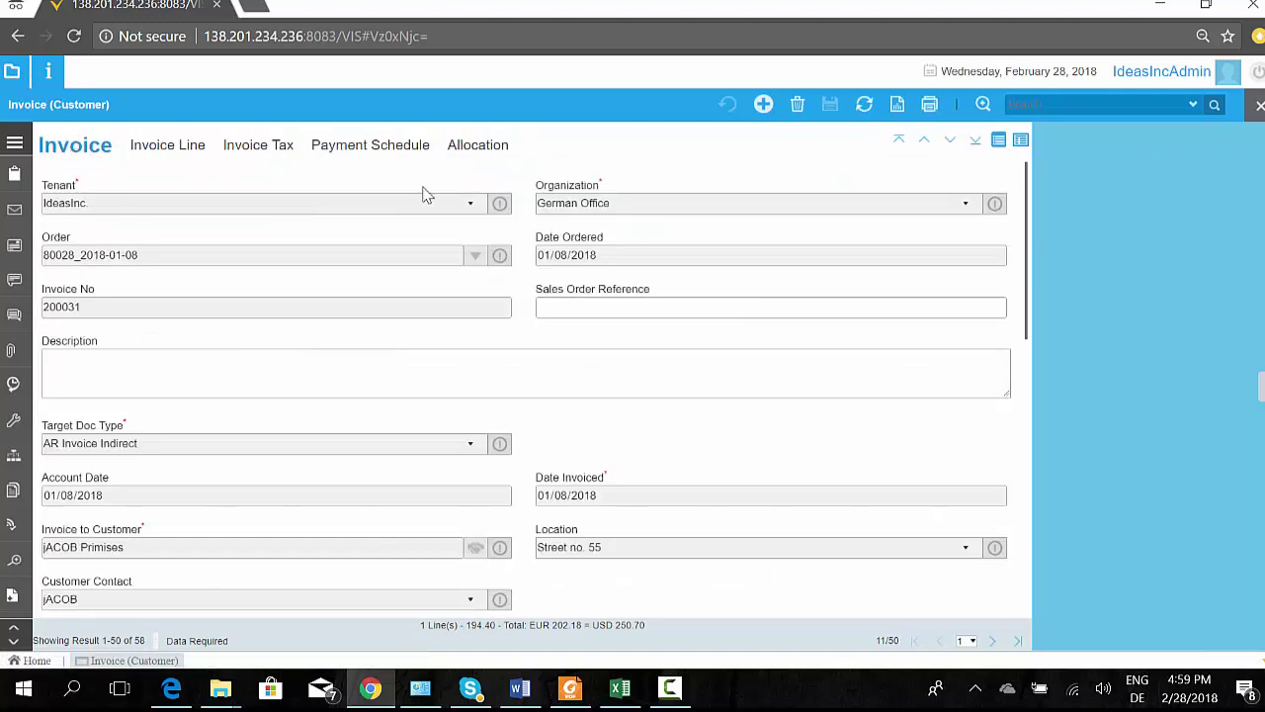
Find and open the Payment Form, and look through the Current Receivables entries
left_click(12, 72)
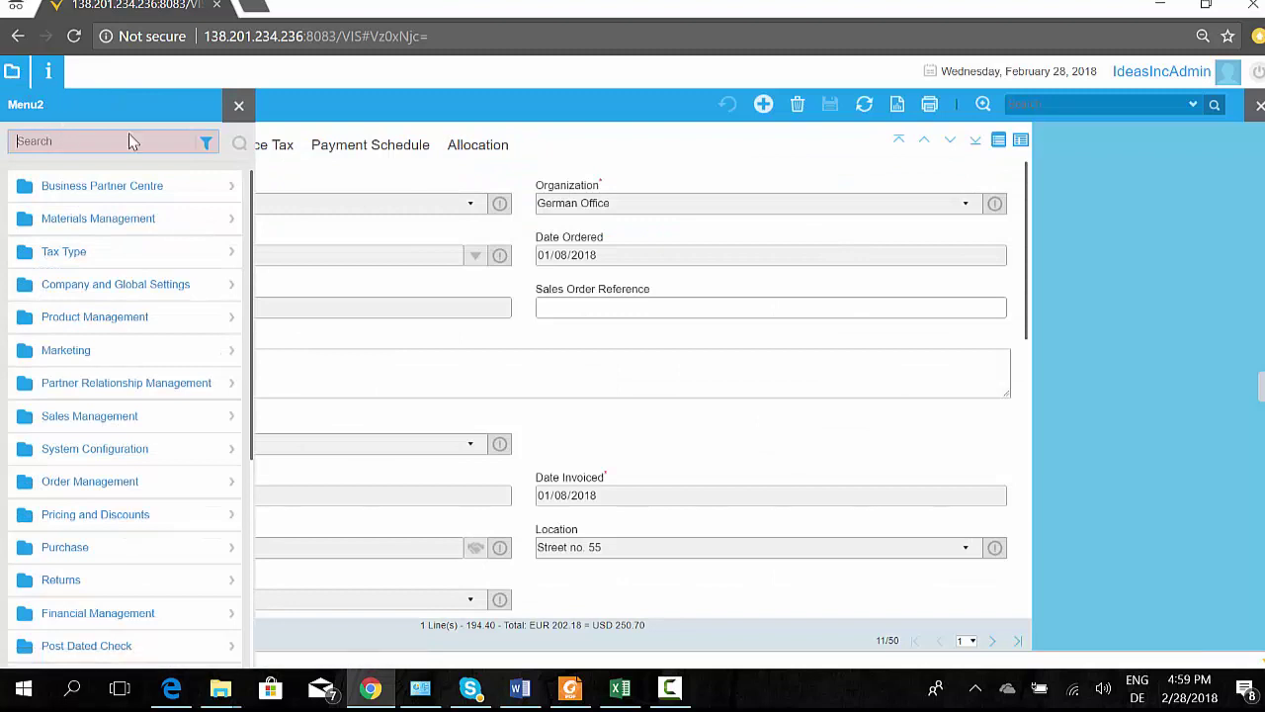
type("payment f")
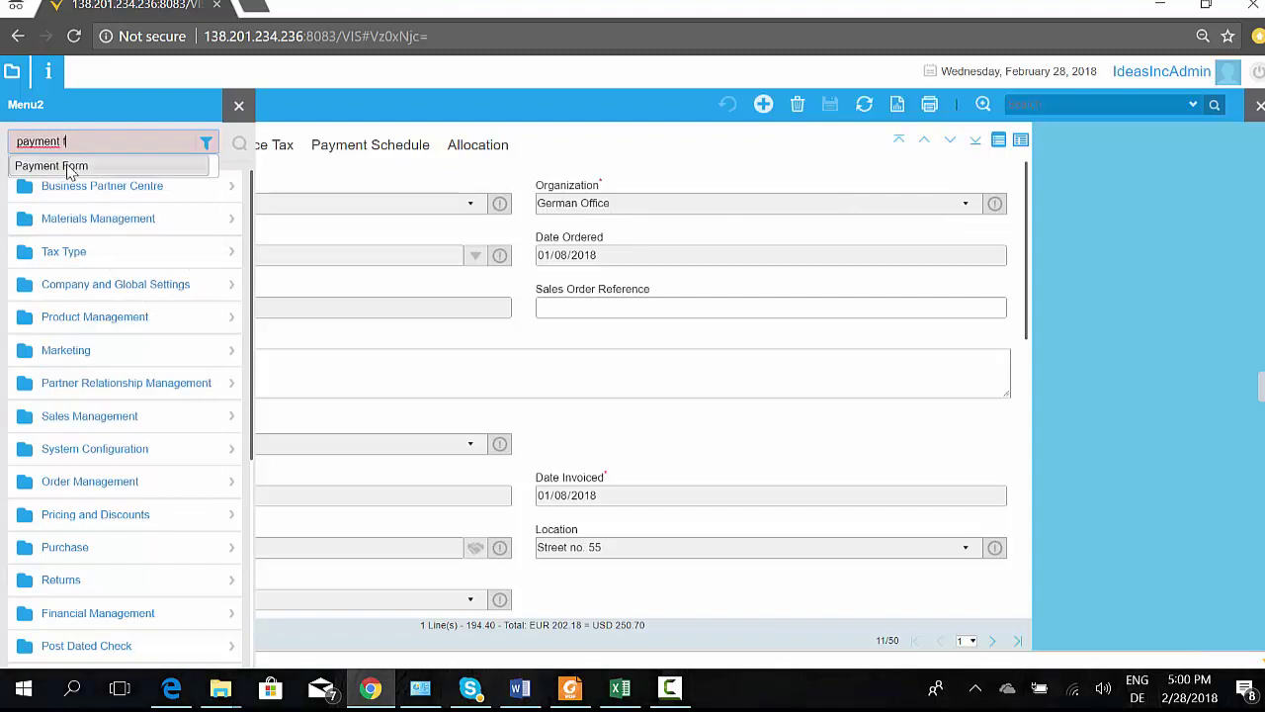
left_click(59, 166)
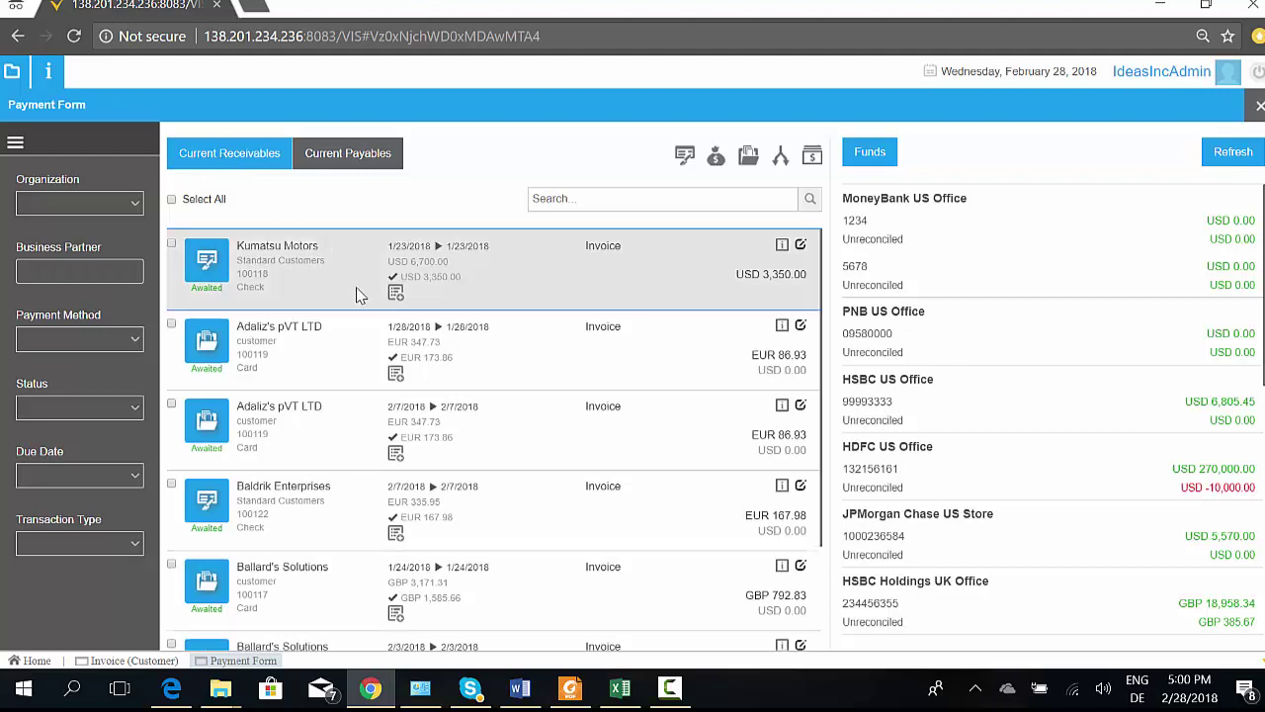
scroll(358, 294, "down", 2)
scroll(358, 290, "up", 2)
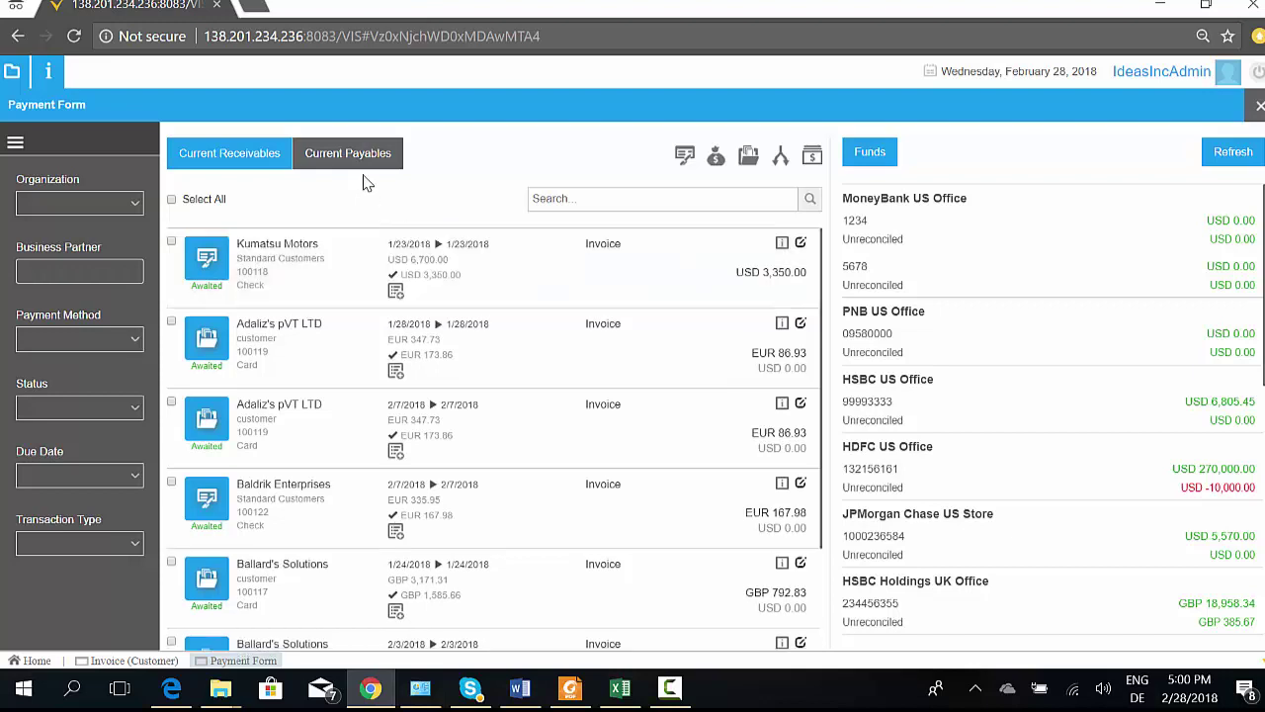
Display the Current Payables and look through the scheduled vendor invoices and orders
left_click(362, 155)
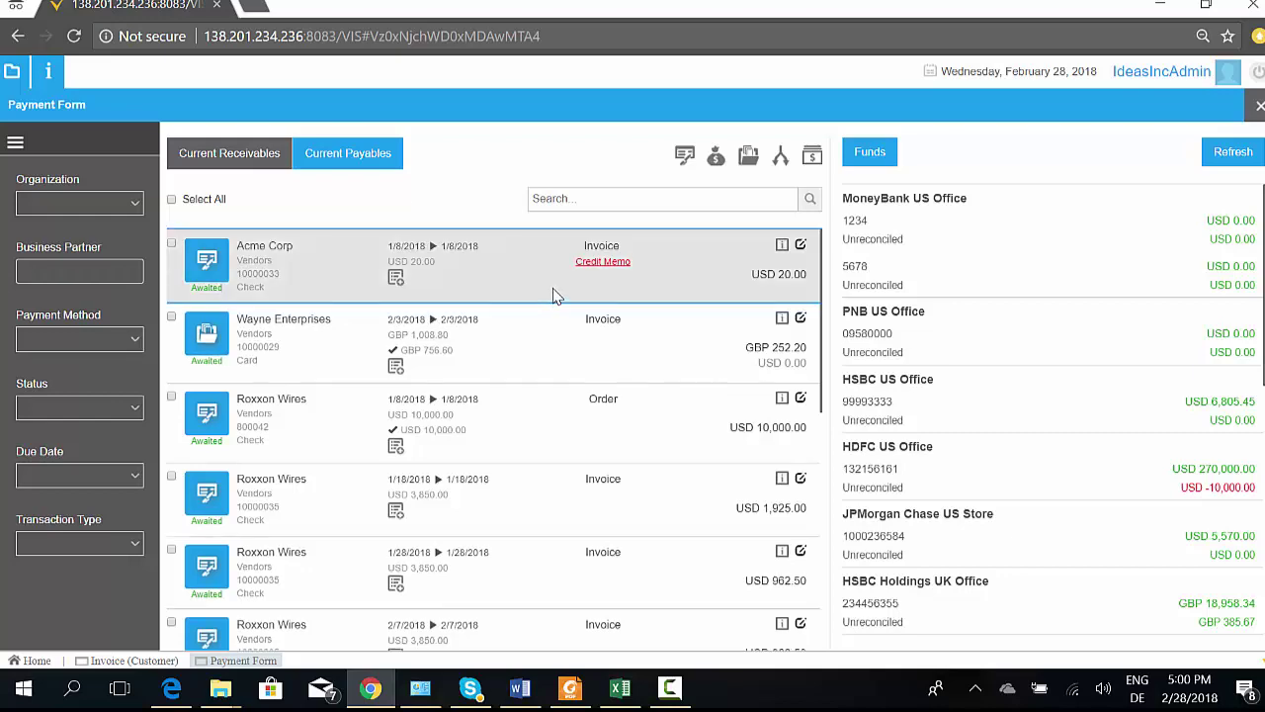
scroll(555, 300, "down", 5)
scroll(563, 308, "up", 5)
scroll(608, 395, "down", 3)
scroll(610, 407, "up", 3)
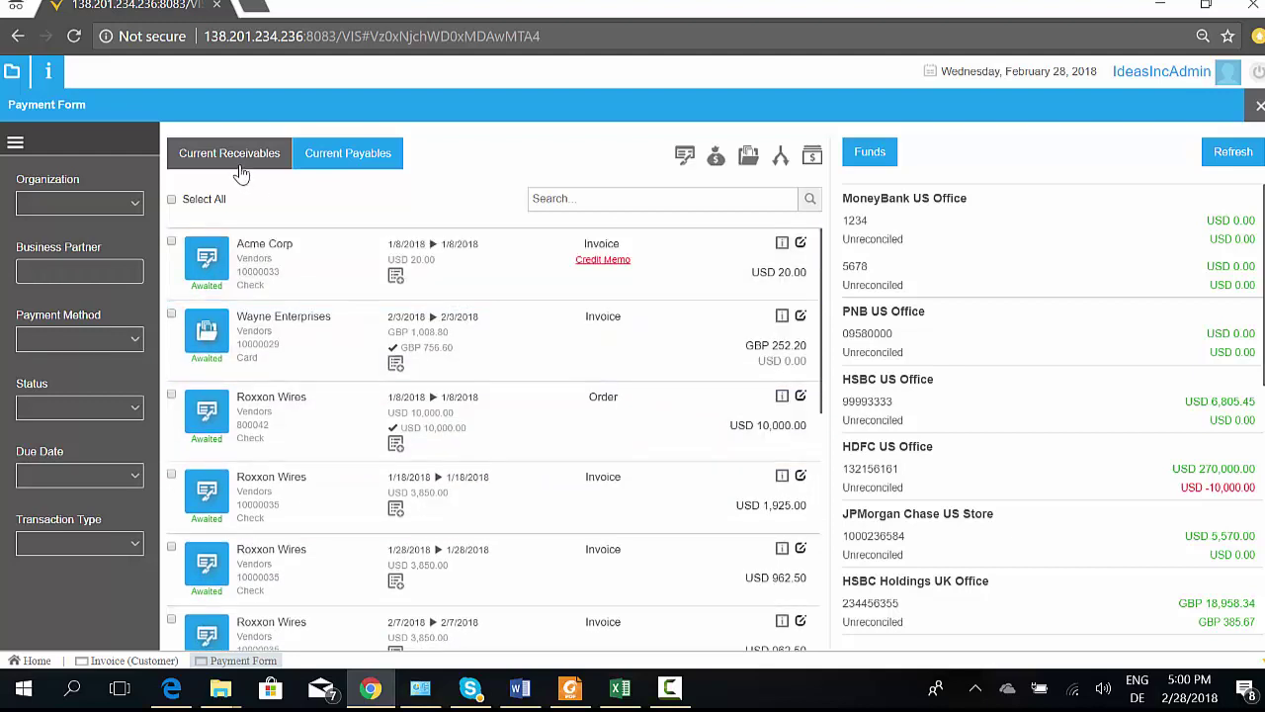
Check the Organization filter choices, and temporarily filter the payables by the business partner Wayne Enterprises
left_click(132, 206)
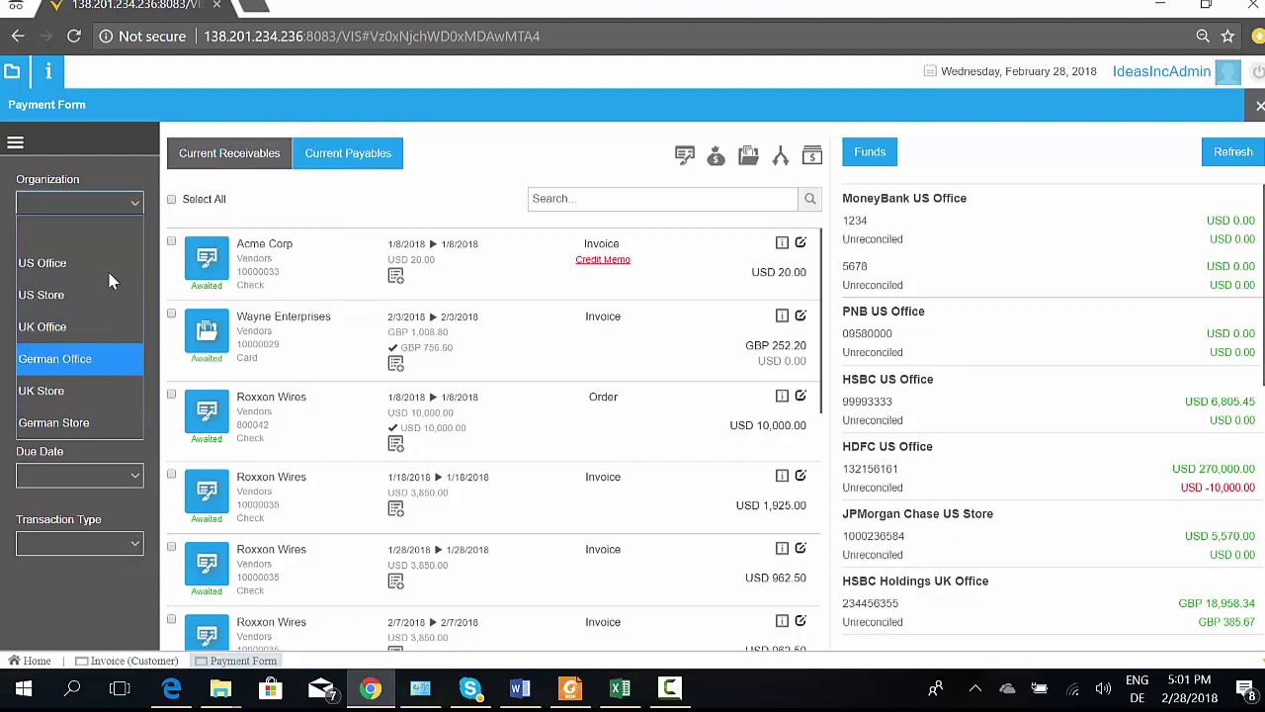
left_click(136, 209)
left_click(133, 271)
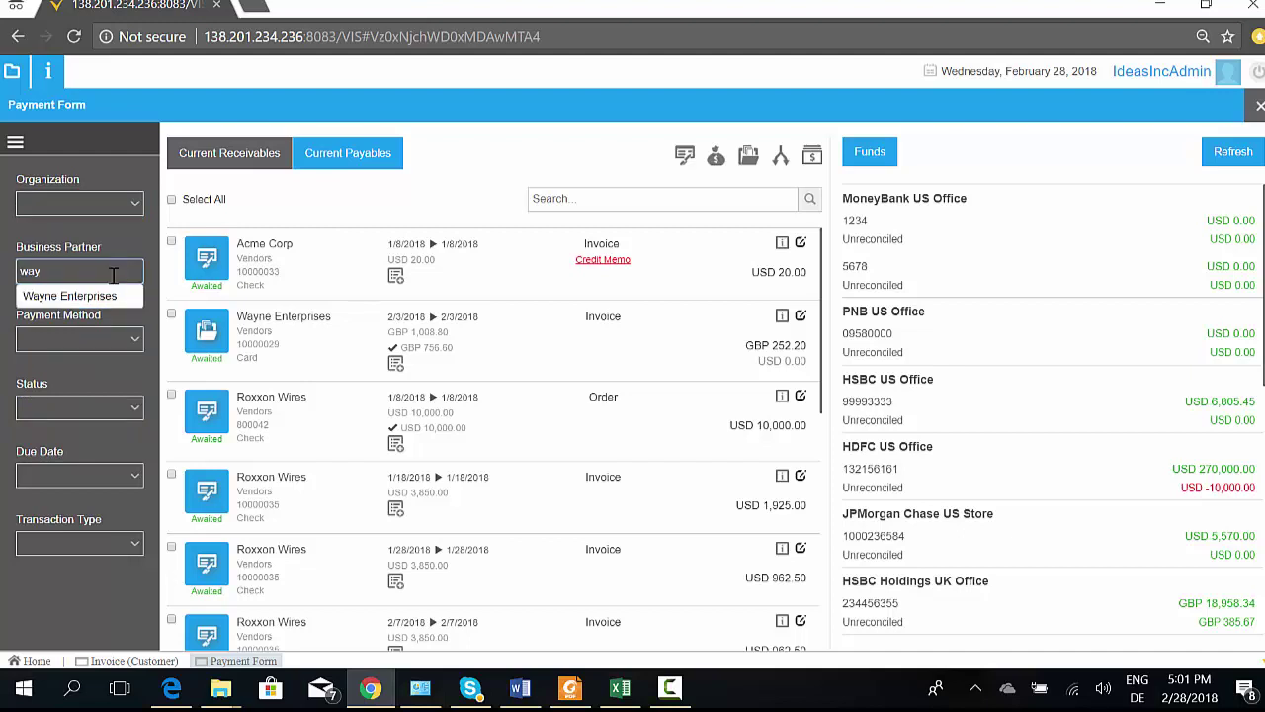
left_click(103, 296)
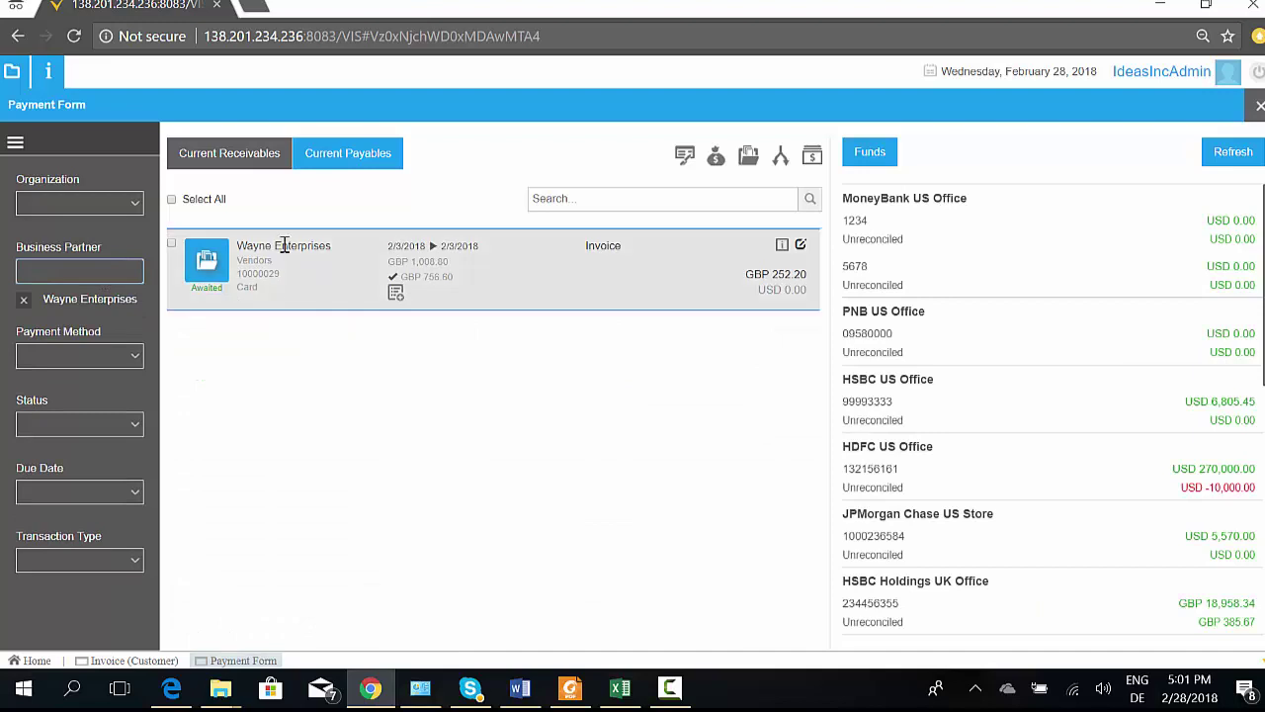
left_click(25, 300)
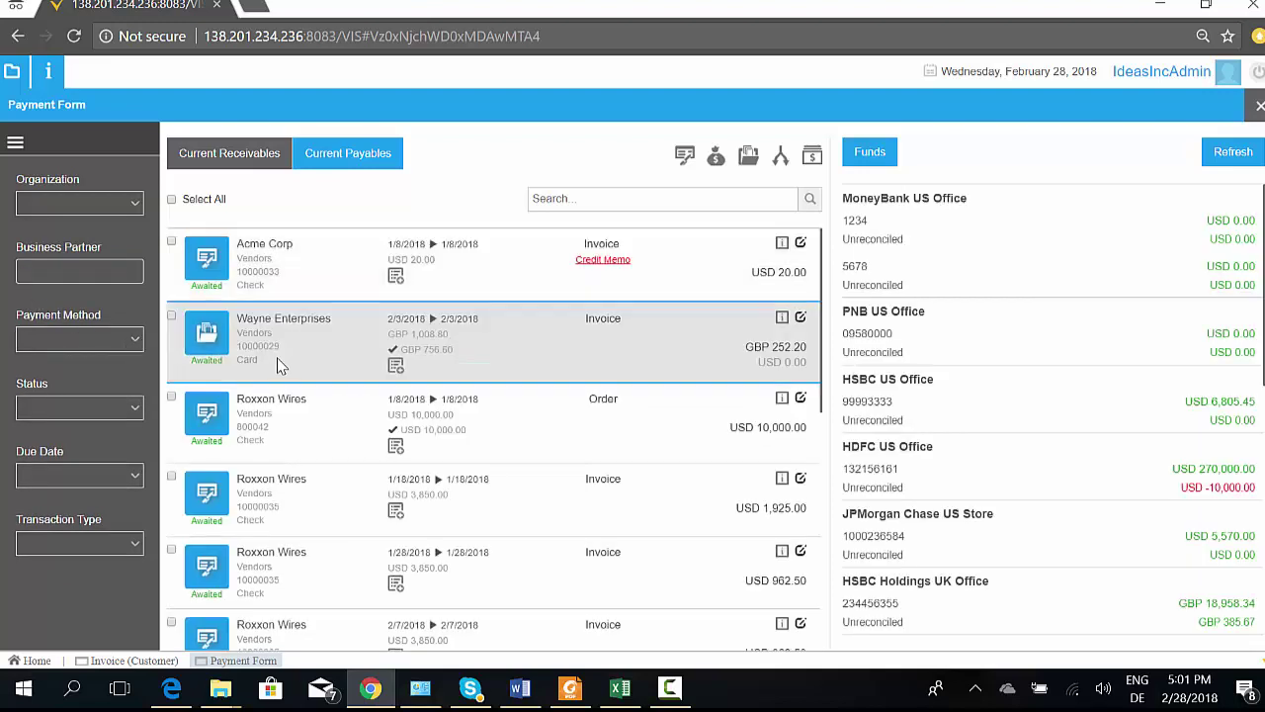
Examine the available choices of the Payment Method, Status and Transaction Type filters
left_click(137, 342)
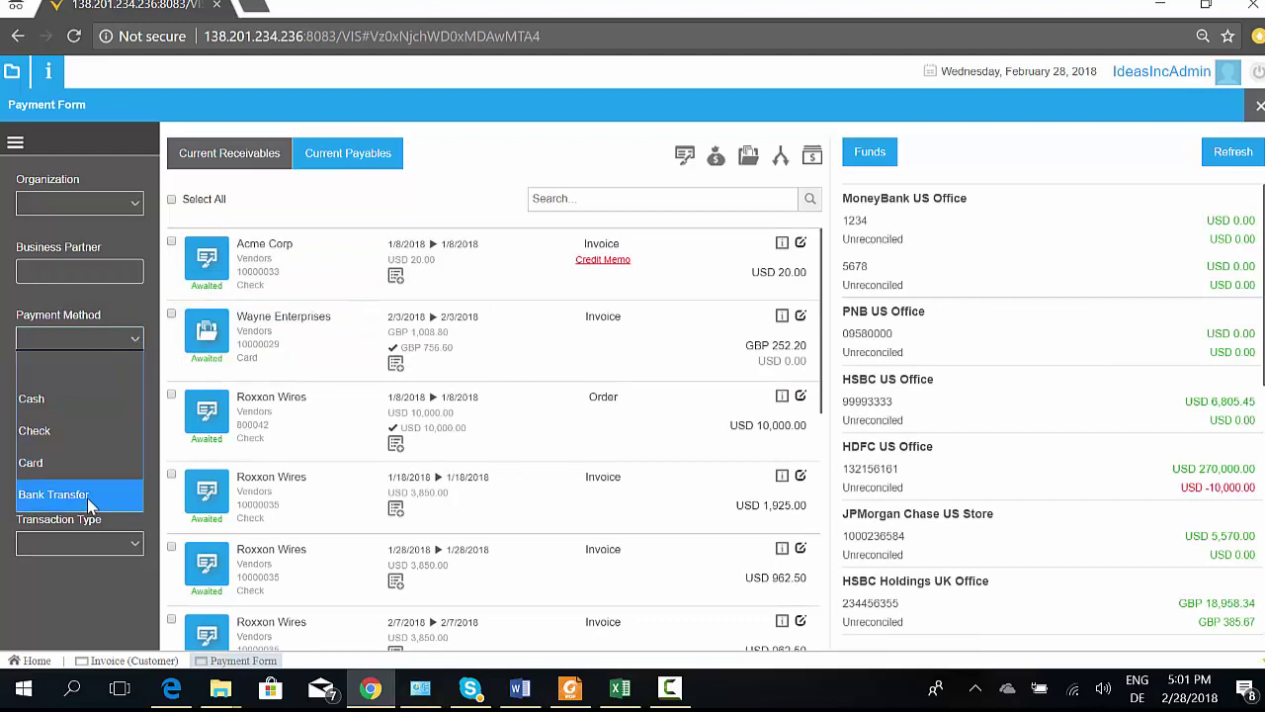
left_click(138, 339)
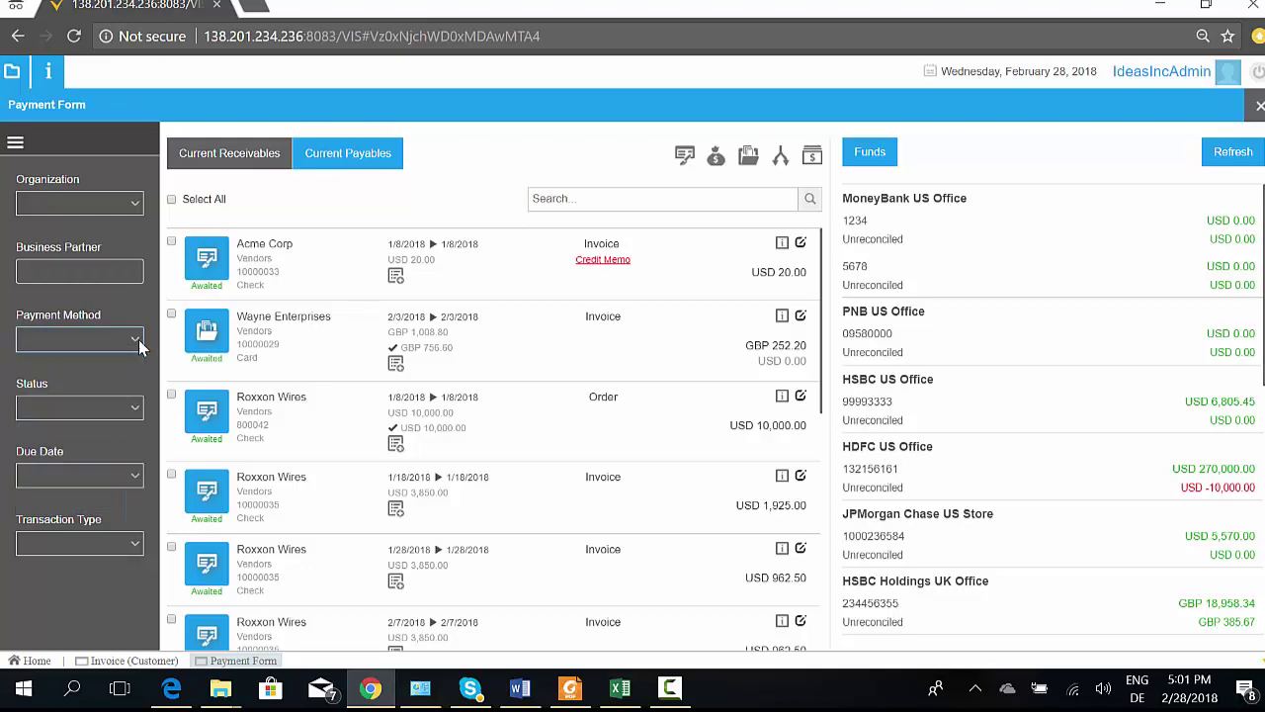
left_click(137, 422)
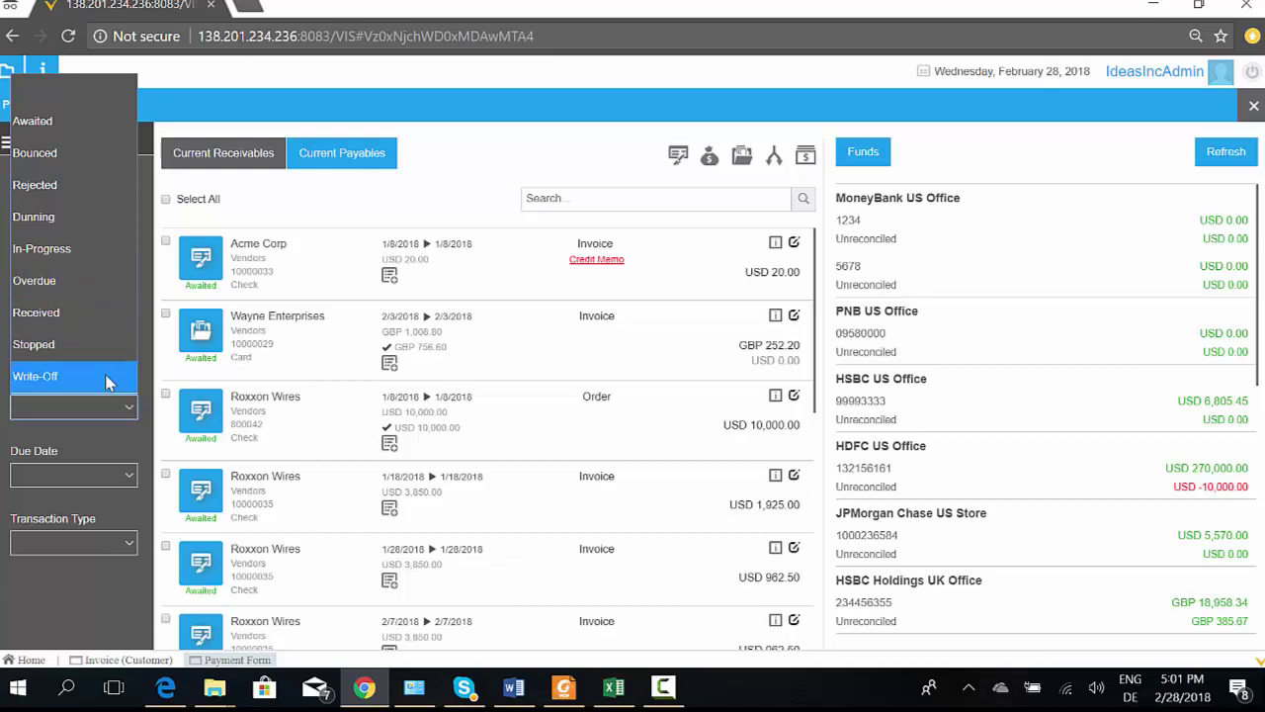
left_click(110, 430)
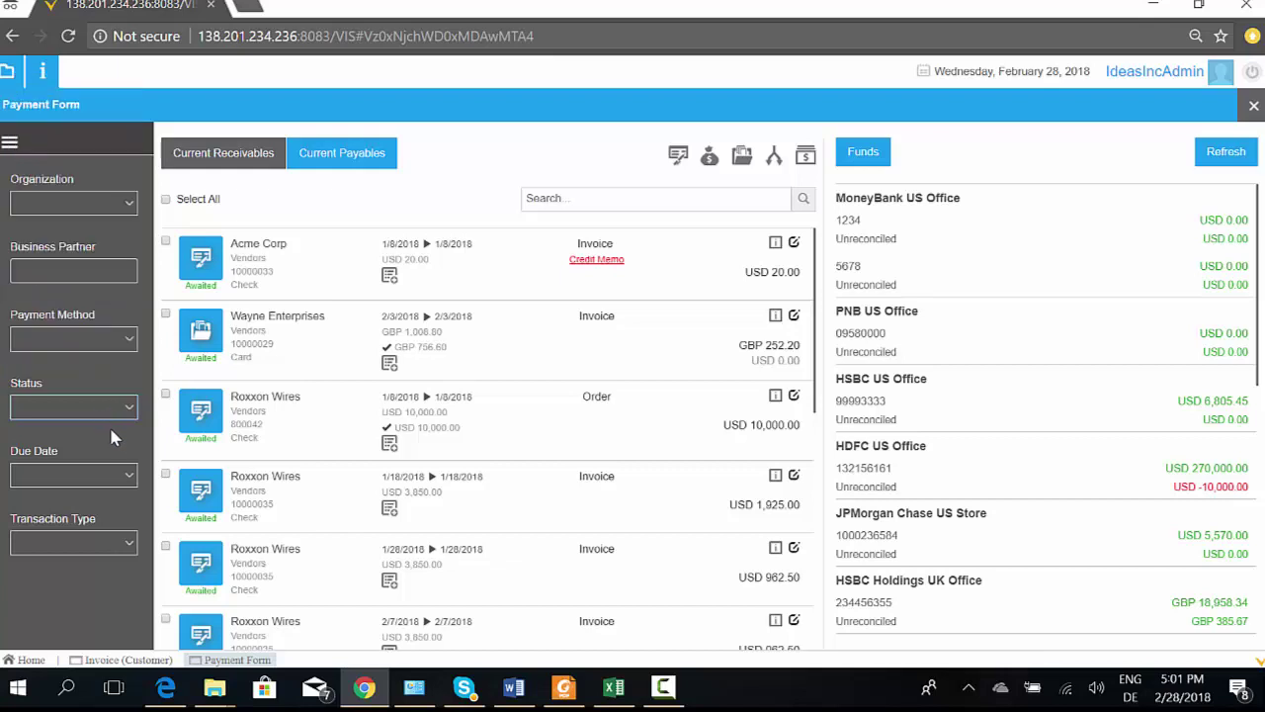
left_click(109, 545)
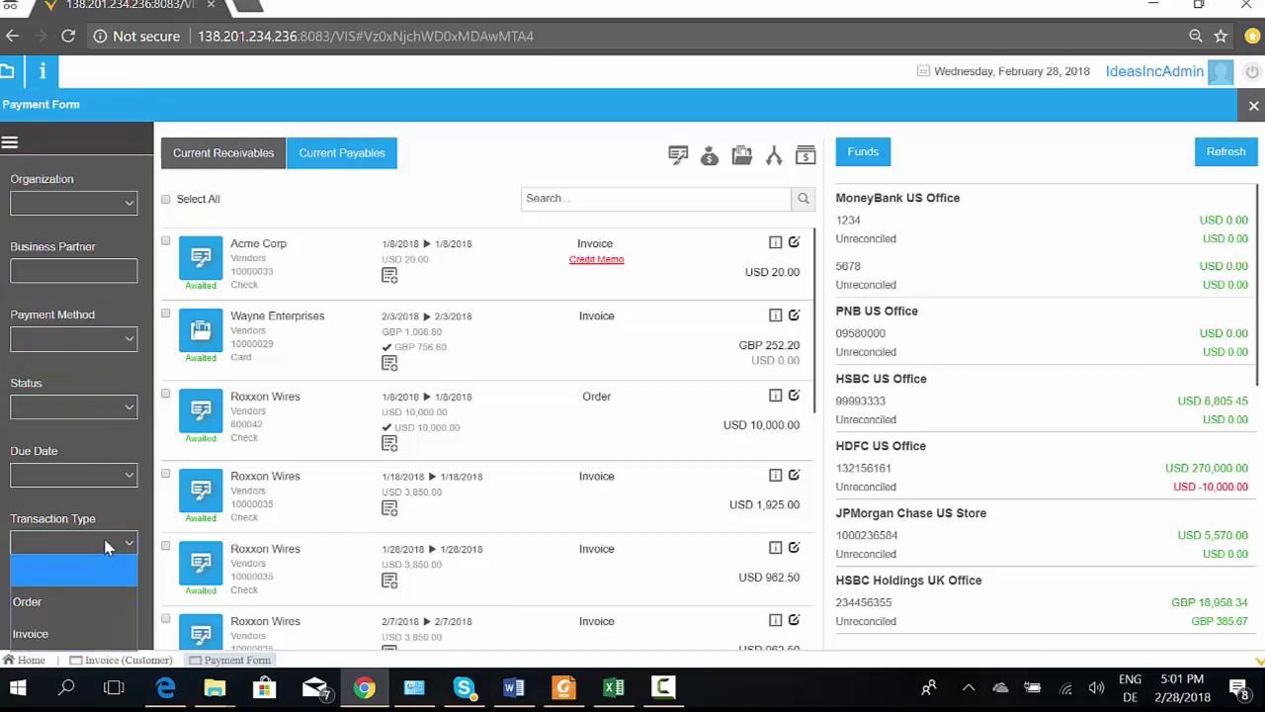
left_click(106, 546)
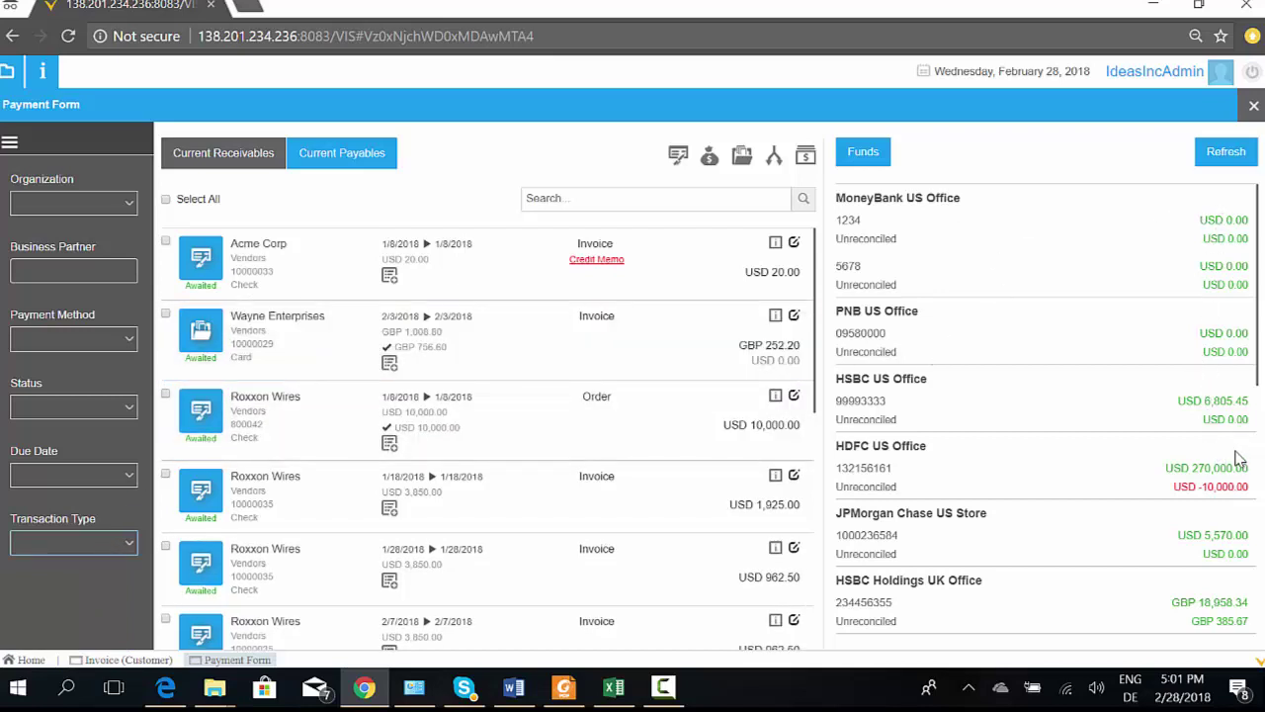
Look through the Funds list, covering bank account balances, unreconciled amounts, cashbooks and the totals per currency
scroll(1136, 475, "down", 6)
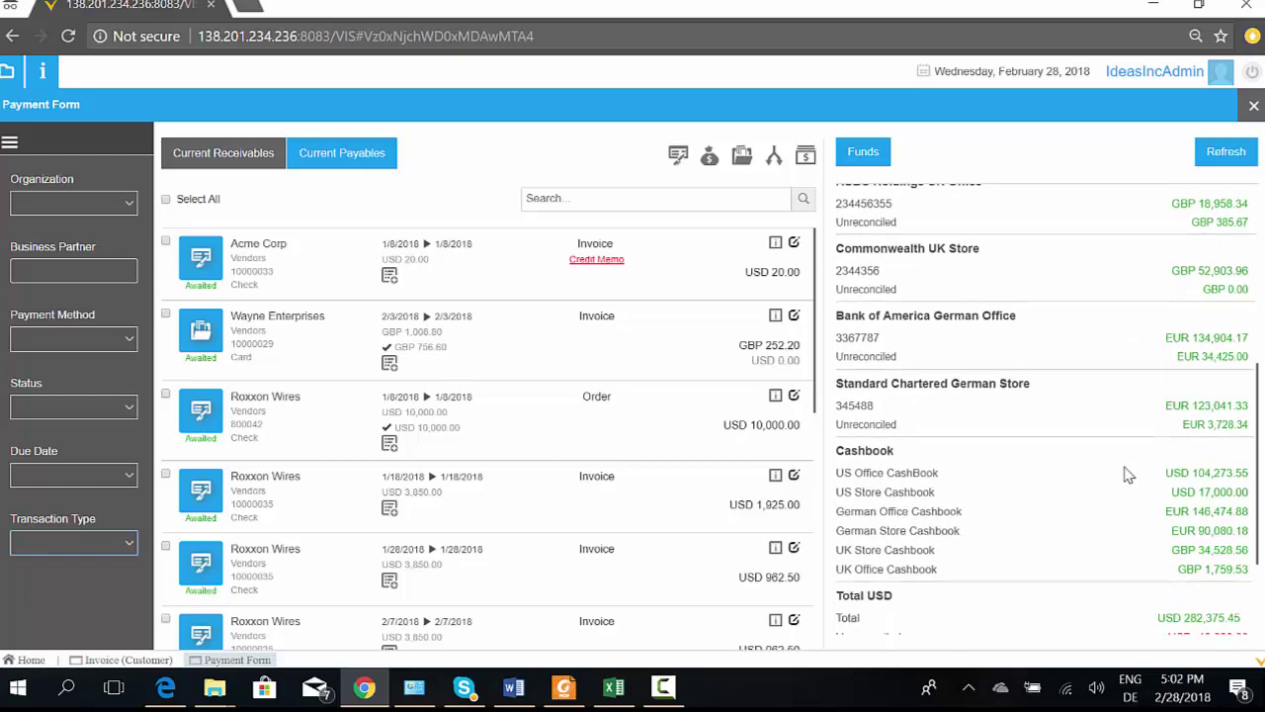
scroll(1129, 478, "up", 6)
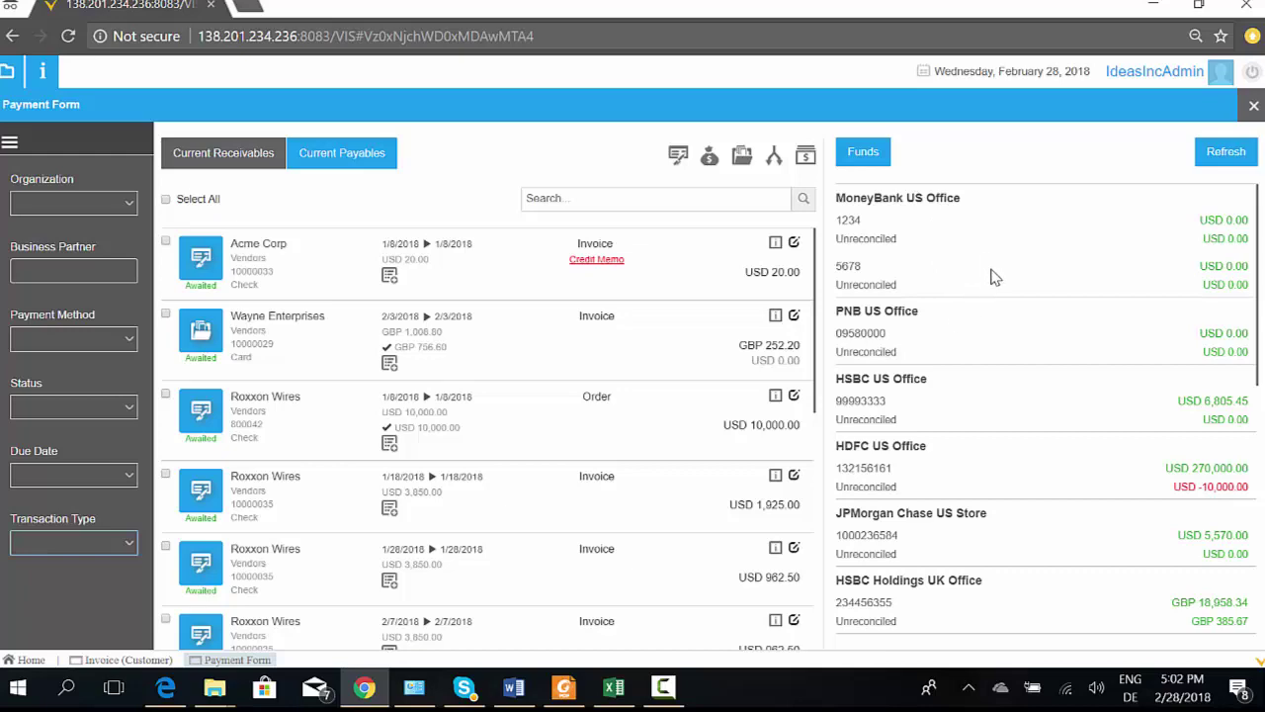
scroll(1022, 336, "down", 5)
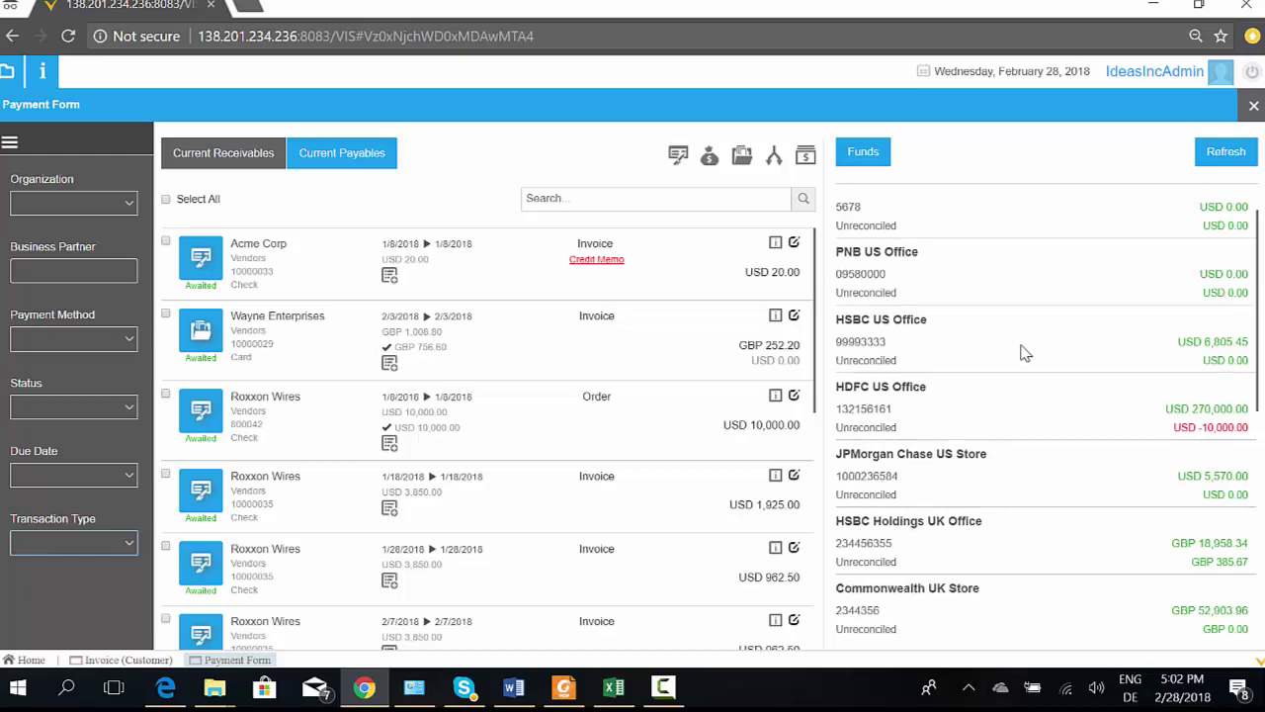
scroll(1024, 353, "up", 5)
scroll(1025, 354, "down", 5)
scroll(1025, 354, "down", 1)
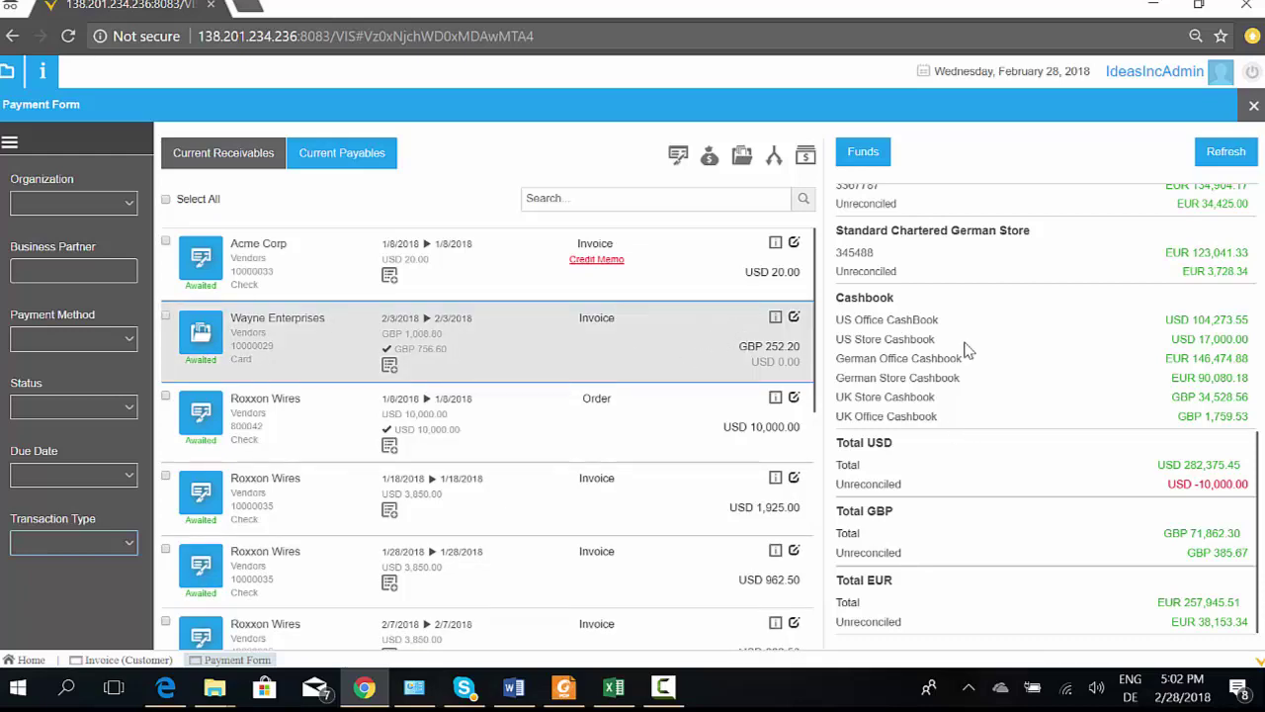
scroll(962, 350, "up", 10)
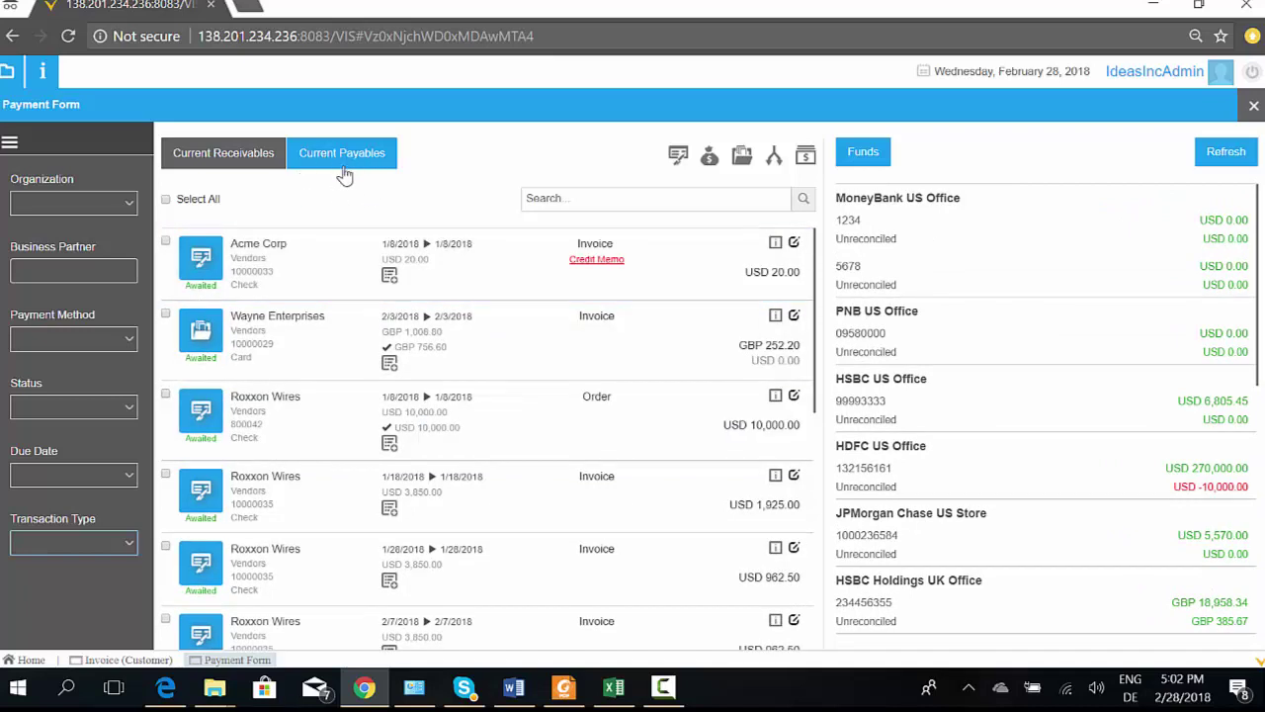
Try a check payment for the Roxxon Wires order from MoneyBank US Office with one of its bank accounts, and discard it
left_click(166, 317)
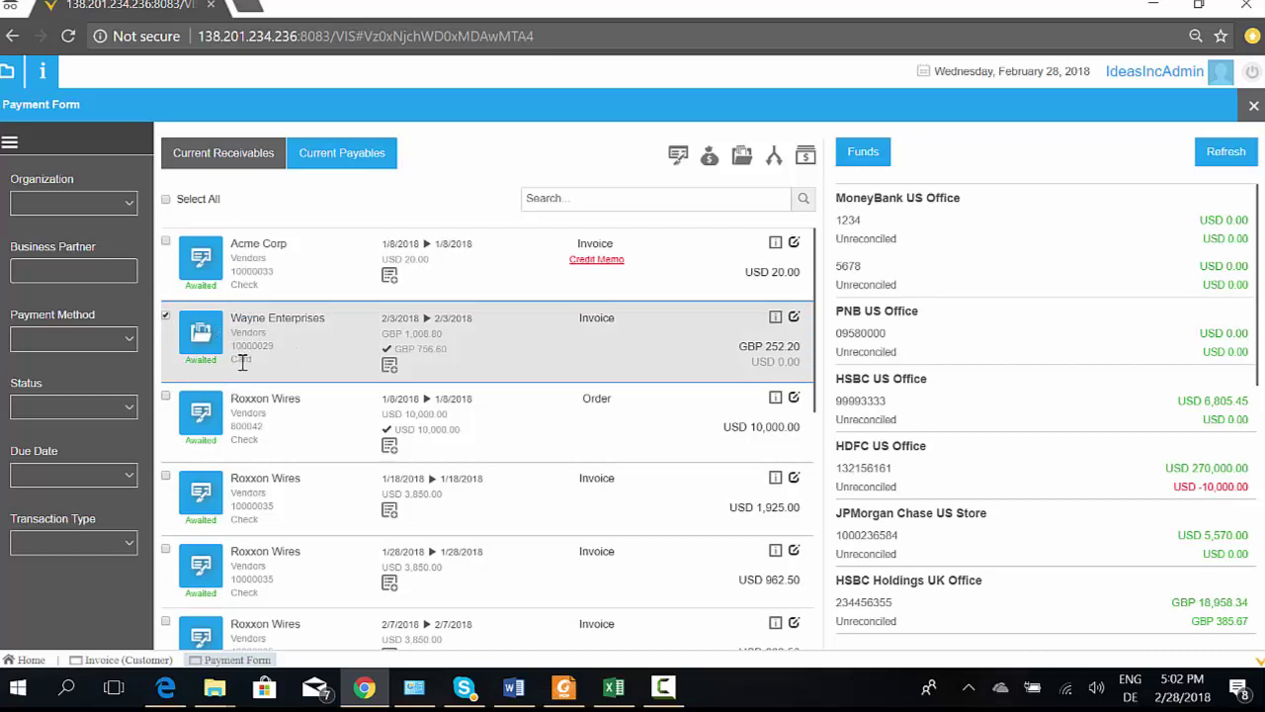
left_click(166, 315)
left_click(166, 395)
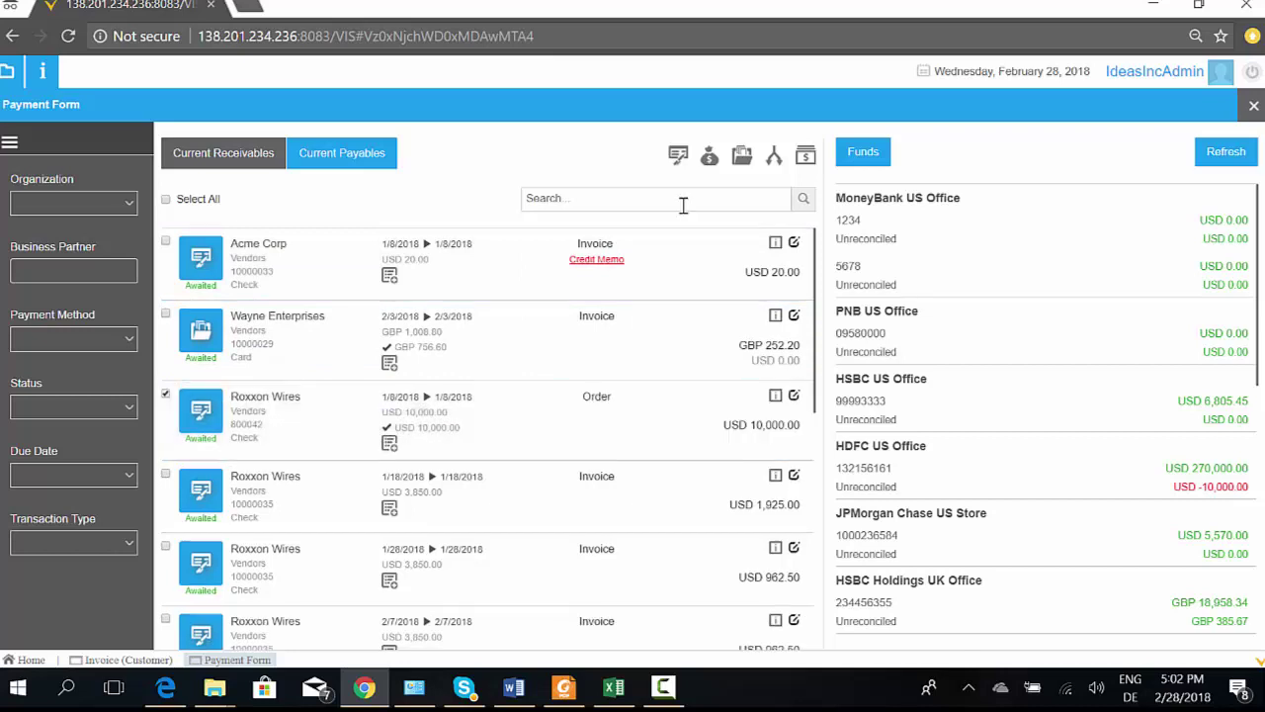
left_click(678, 158)
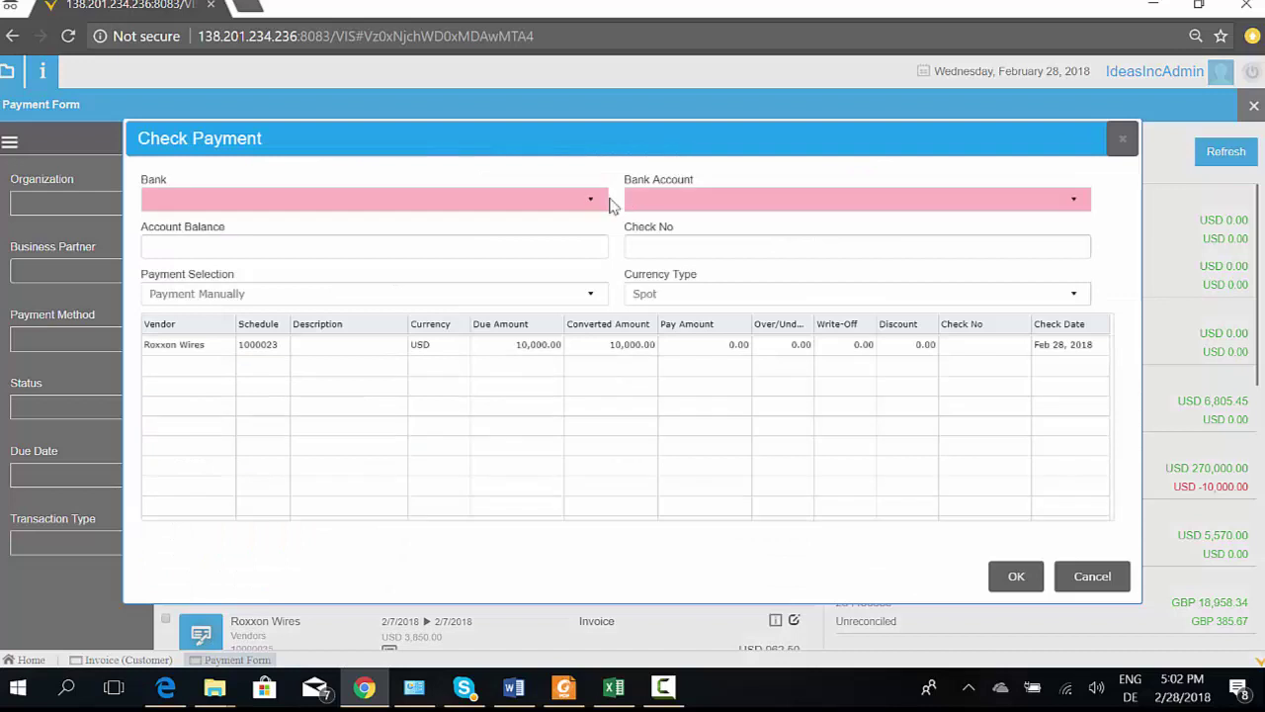
left_click(592, 200)
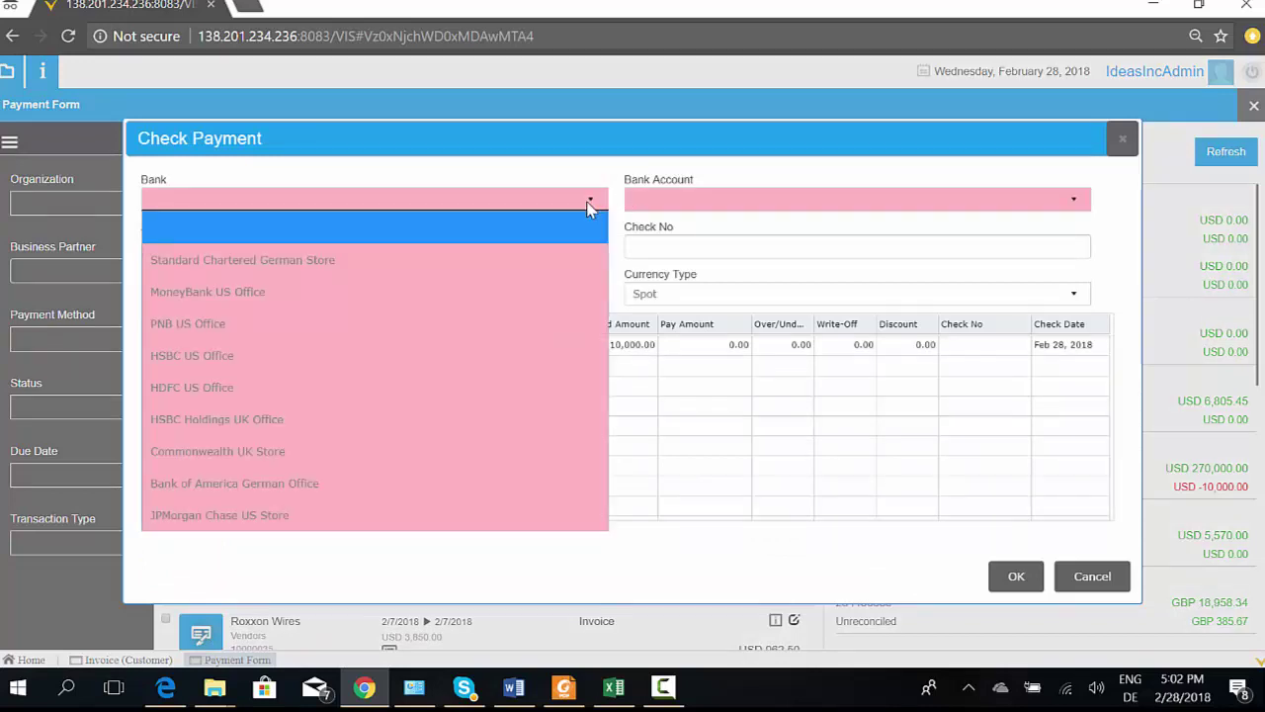
left_click(522, 290)
left_click(705, 209)
left_click(691, 259)
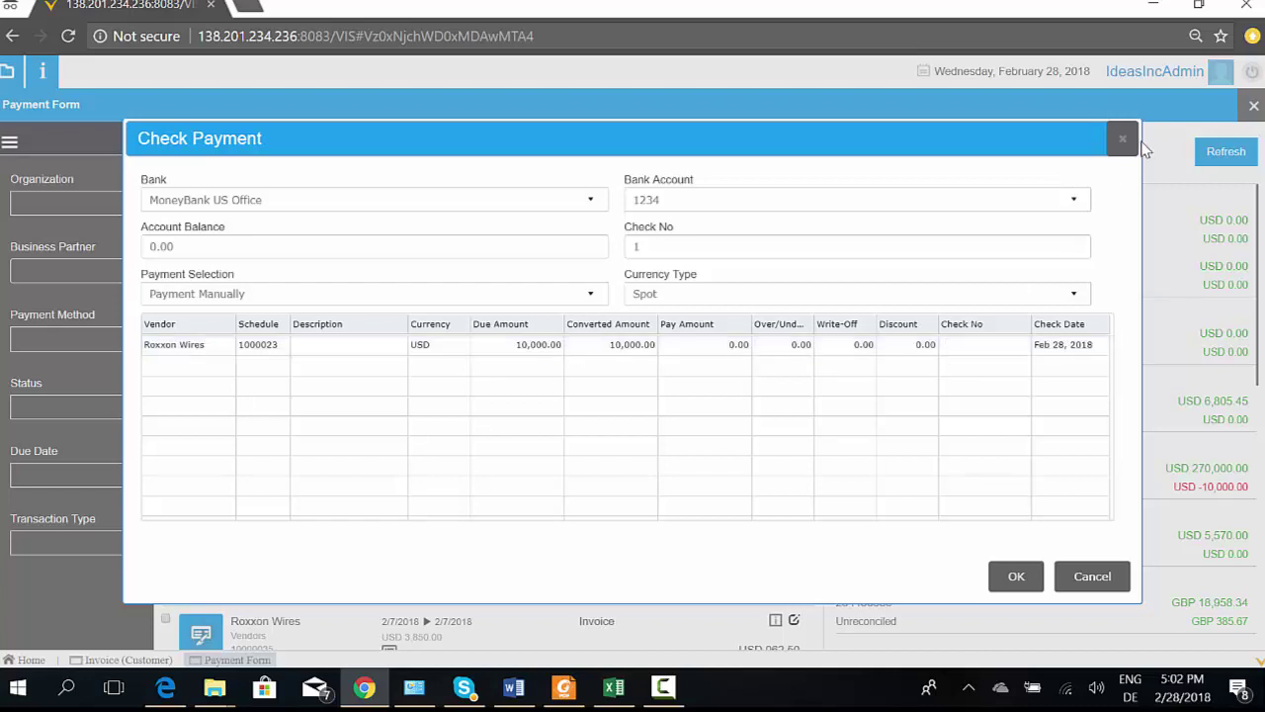
left_click(1122, 138)
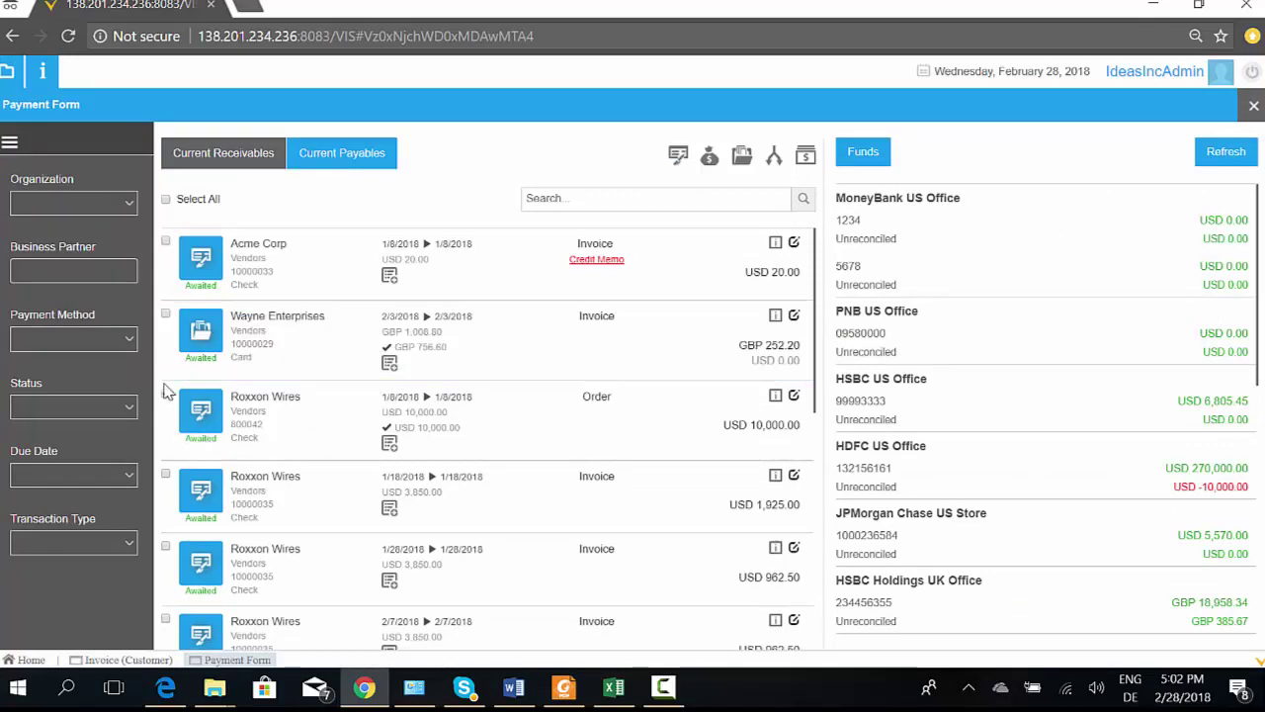
Select the Roxxon Wires order of USD 10,000.00 among the payables and split off an amount of 5000 from its schedule
left_click(166, 397)
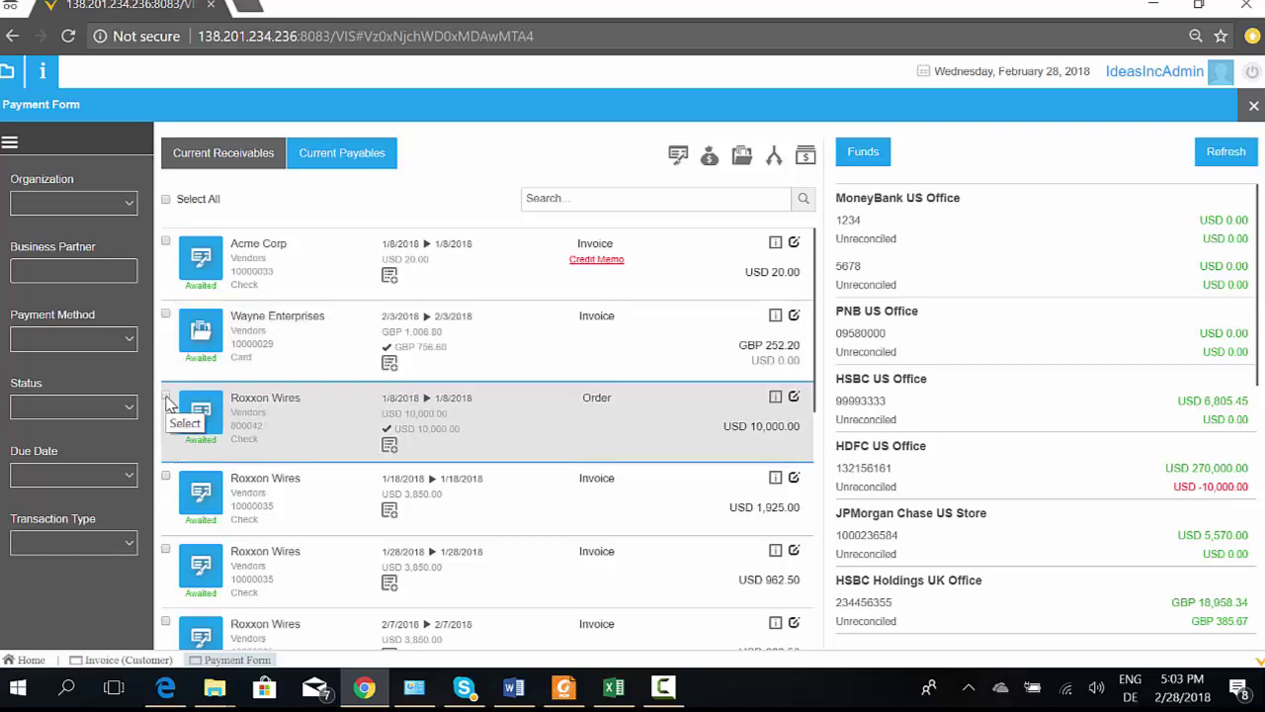
left_click(166, 396)
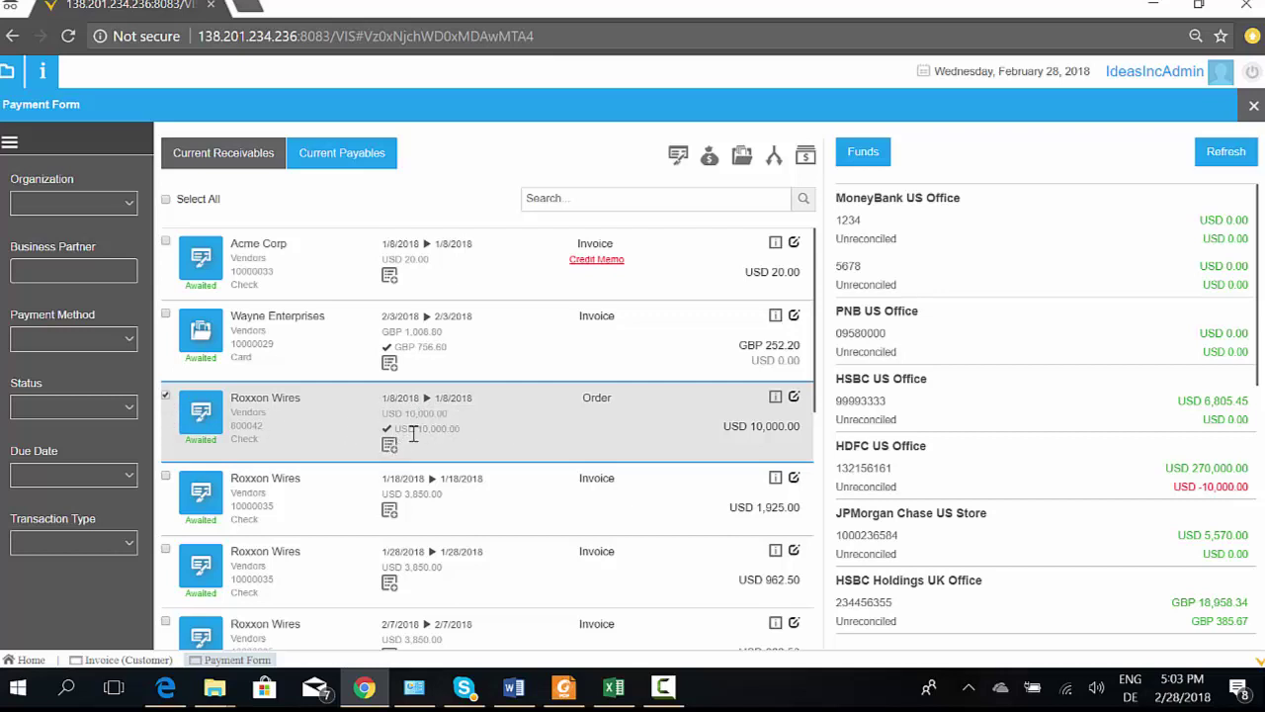
left_click(774, 157)
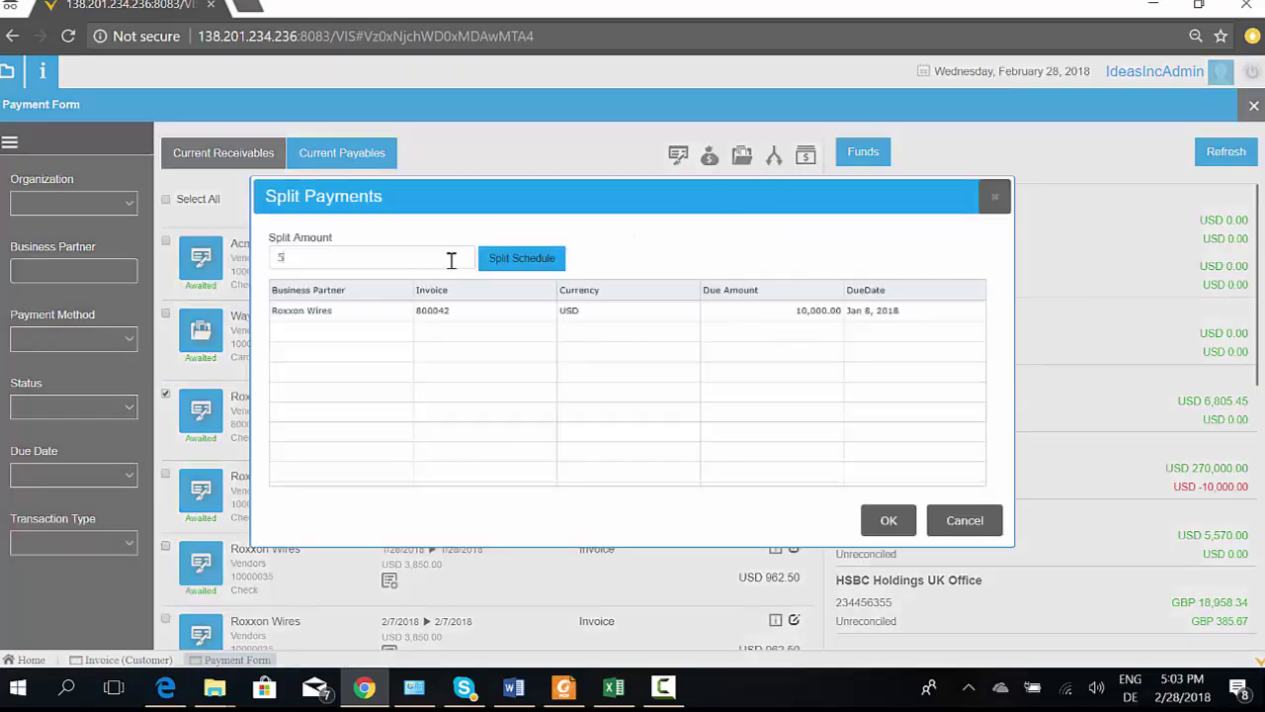
left_click(521, 258)
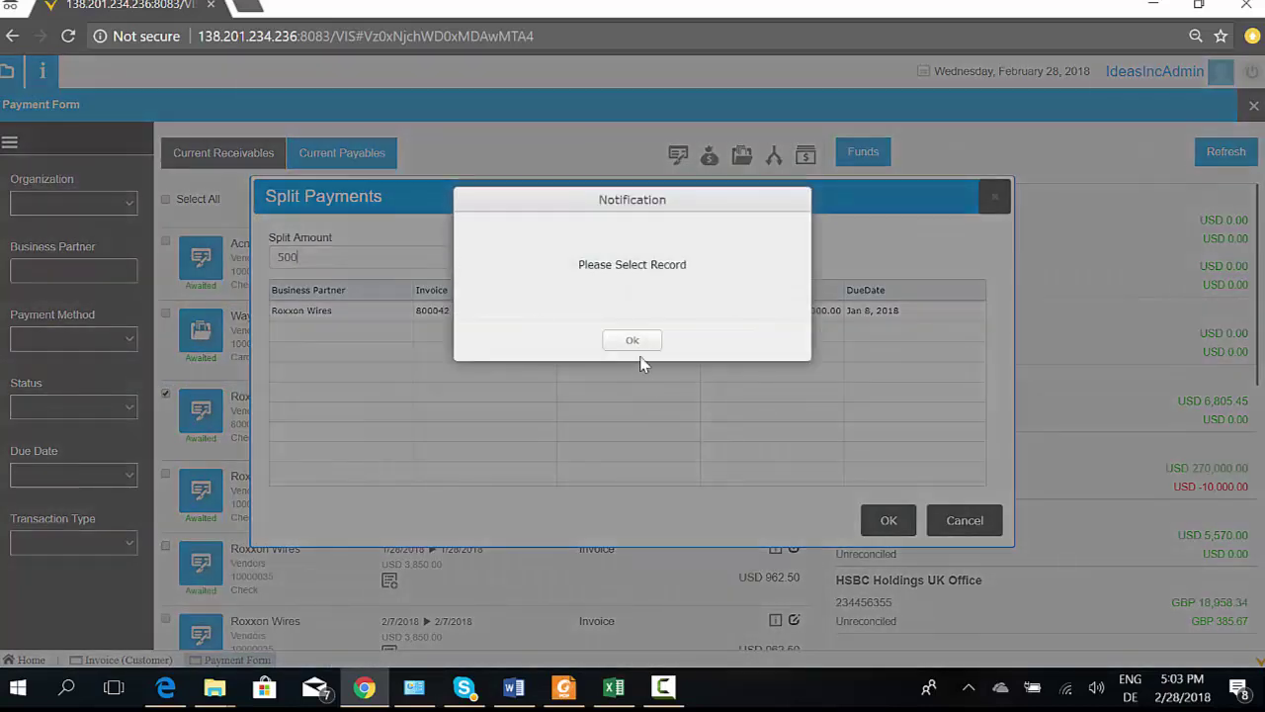
left_click(634, 342)
left_click(539, 309)
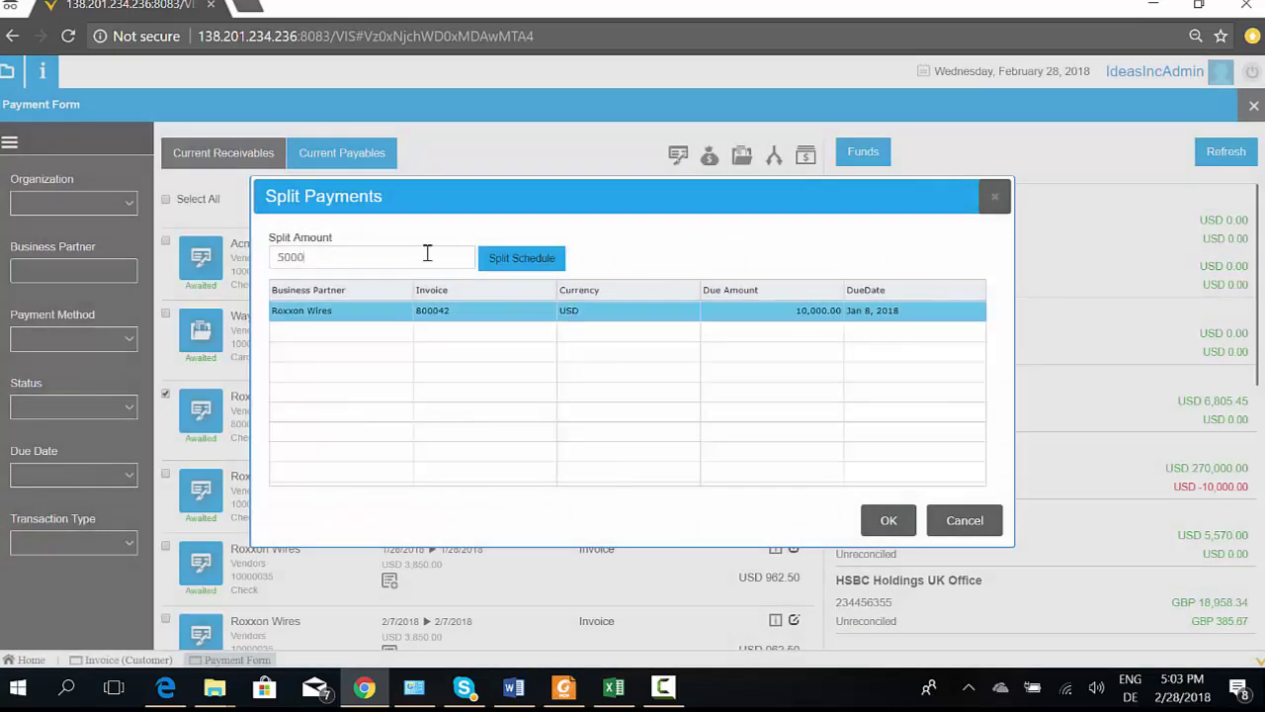
left_click(510, 259)
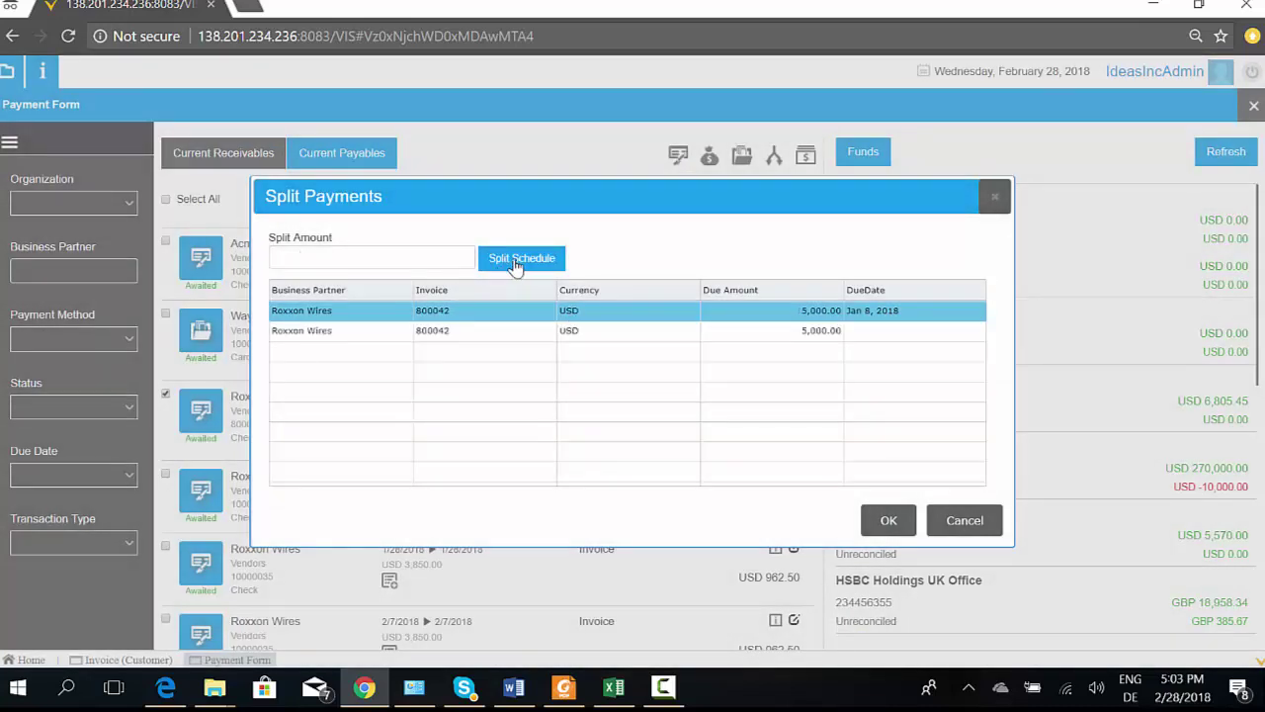
Set the due date of the new Roxxon Wires split schedule to 3/22/2018 and save the split
left_click(887, 332)
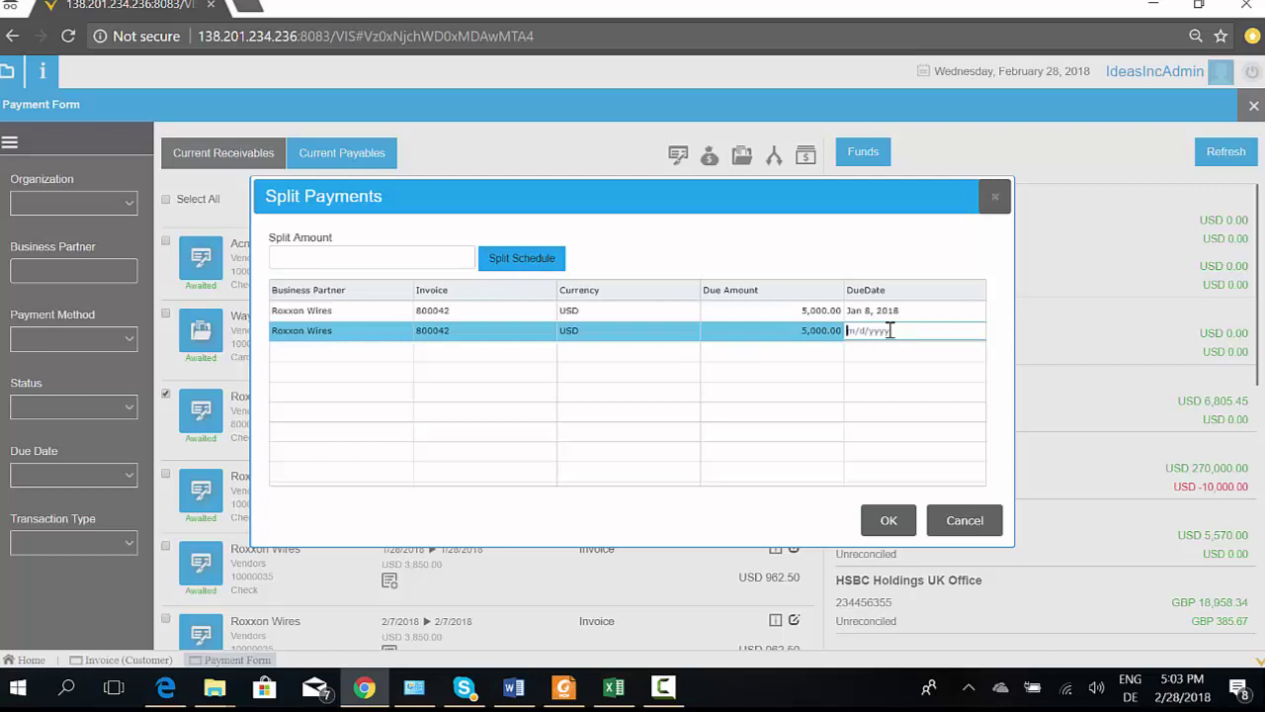
left_click(928, 334)
left_click(980, 363)
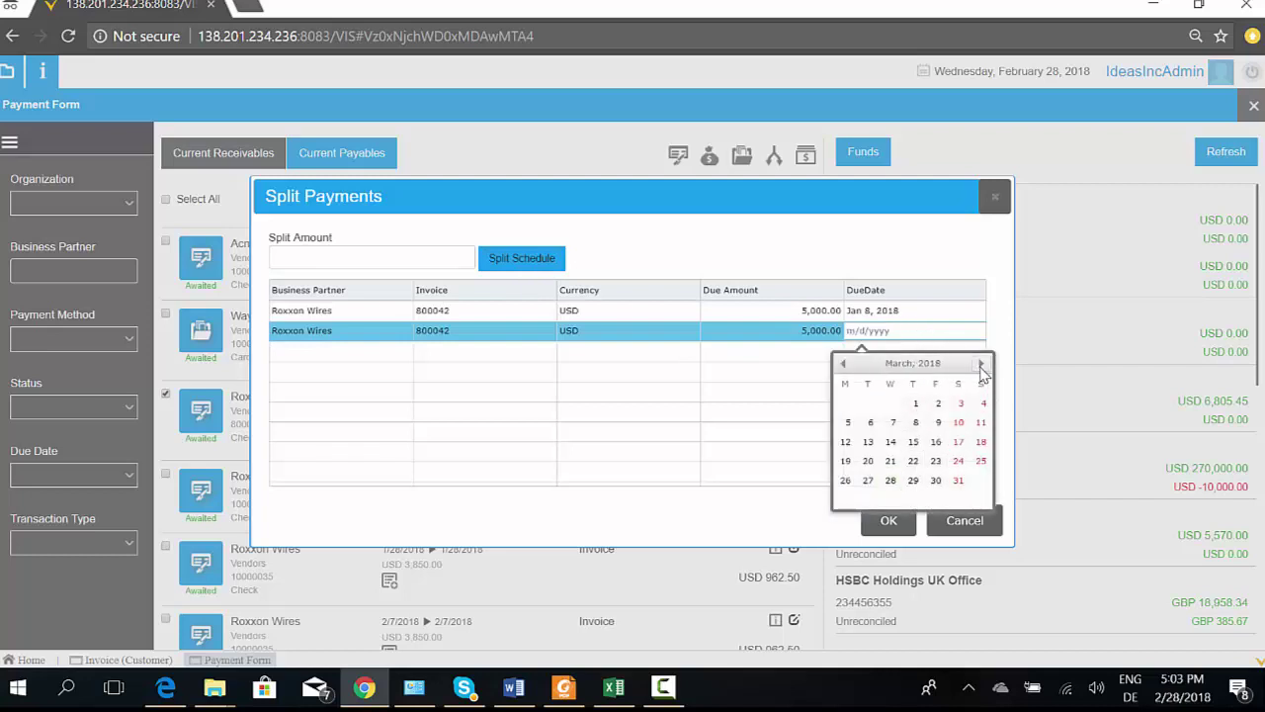
left_click(913, 462)
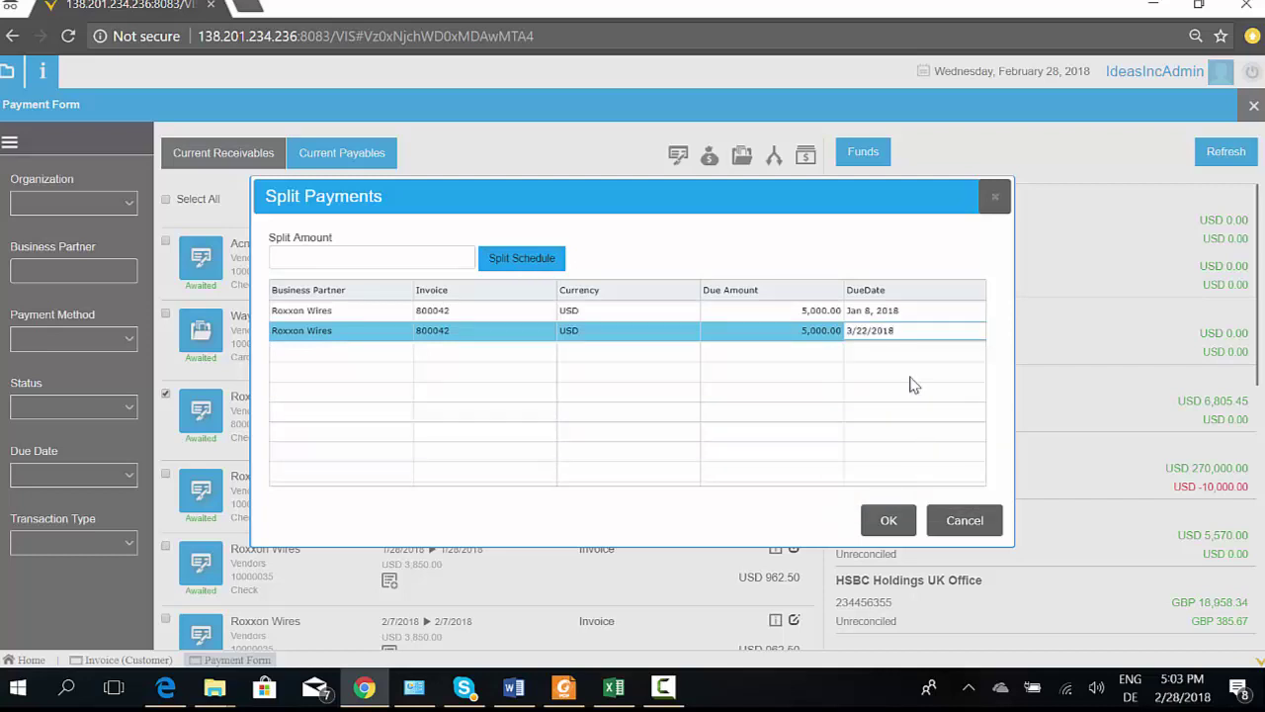
left_click(889, 520)
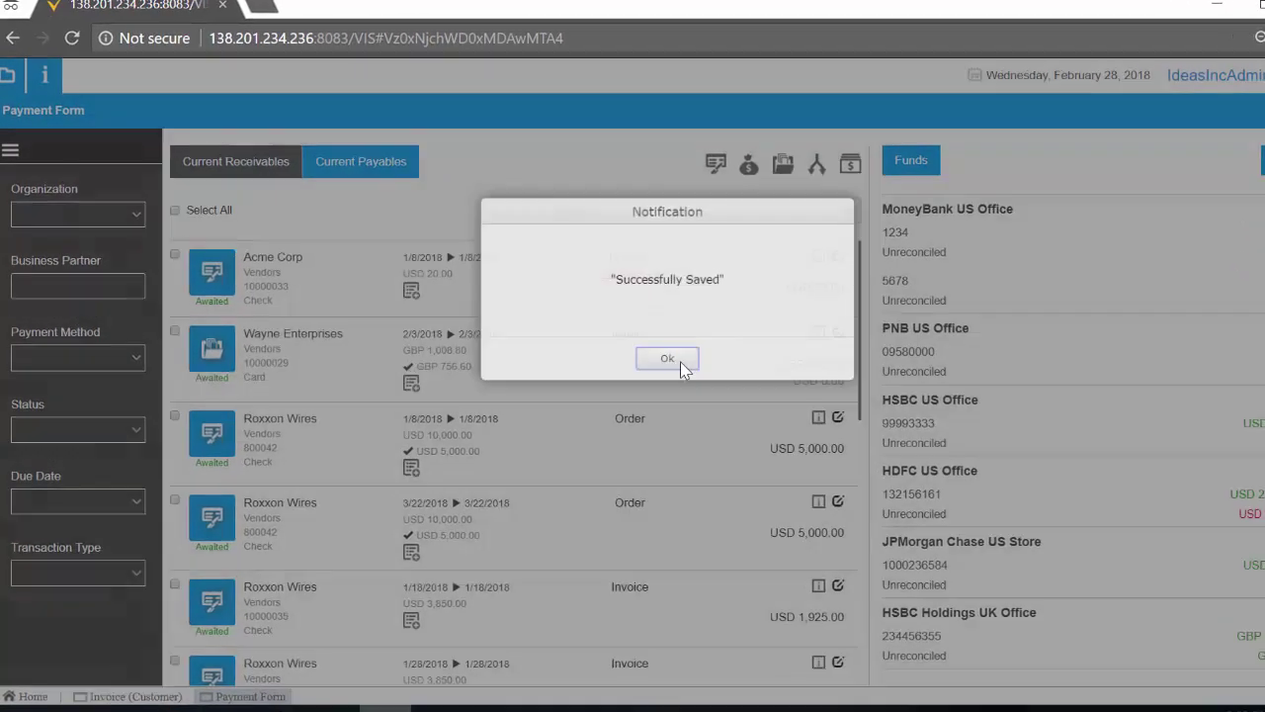
left_click(631, 338)
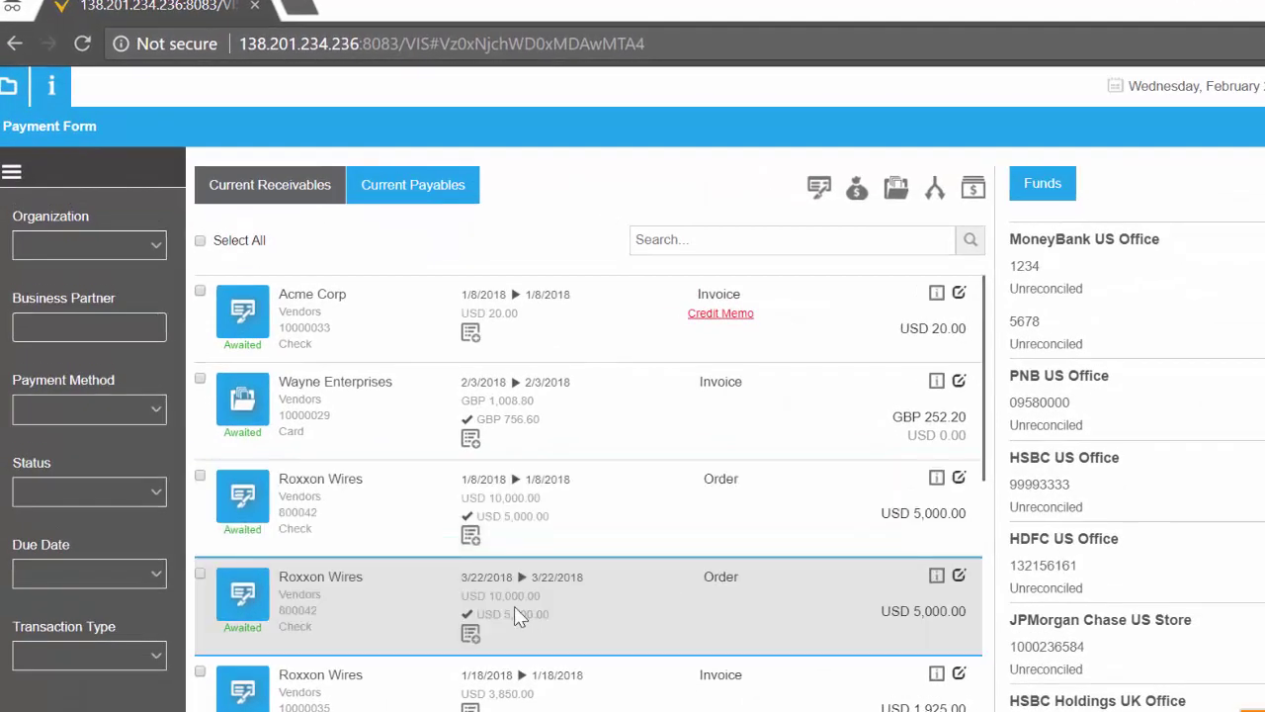
Add the chat note "Split happened after discussion with the supplier. Approved." to the Roxxon Wires order schedule due 1/8/2018
left_click_drag(534, 504, 488, 516)
left_click(521, 614)
left_click_drag(549, 614, 491, 613)
left_click(471, 534)
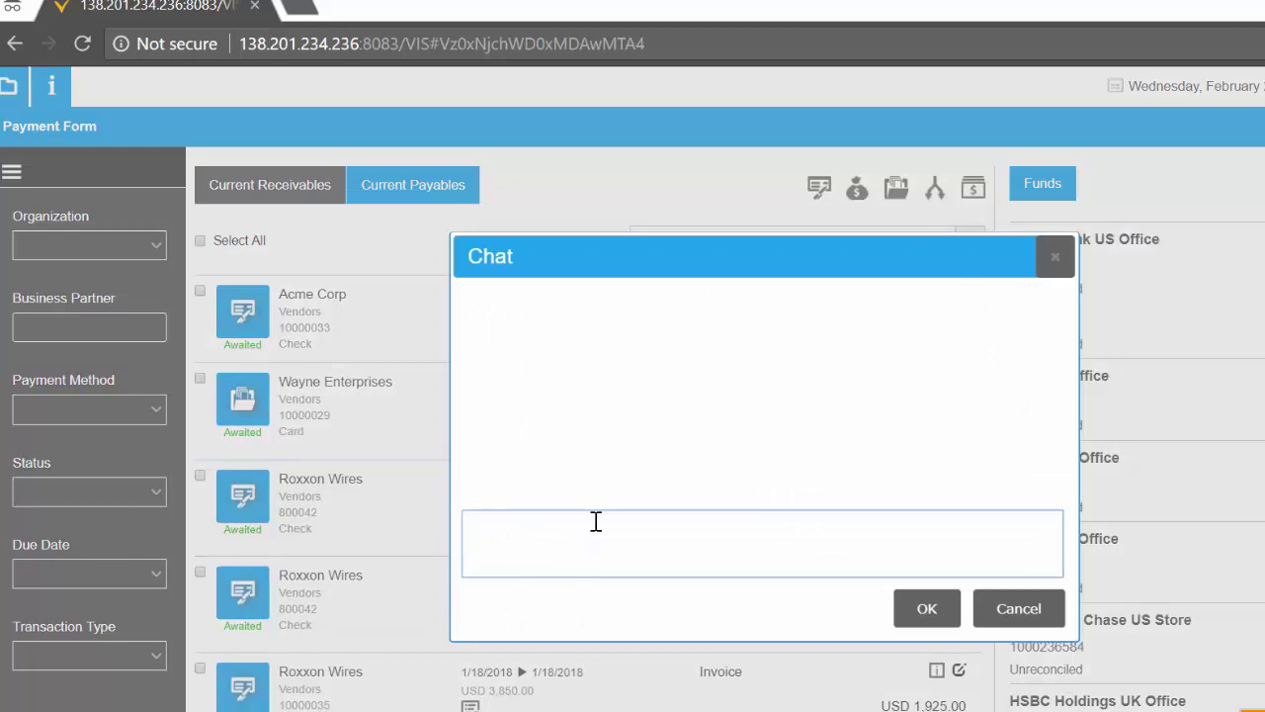
type("Split happened after discussion wi")
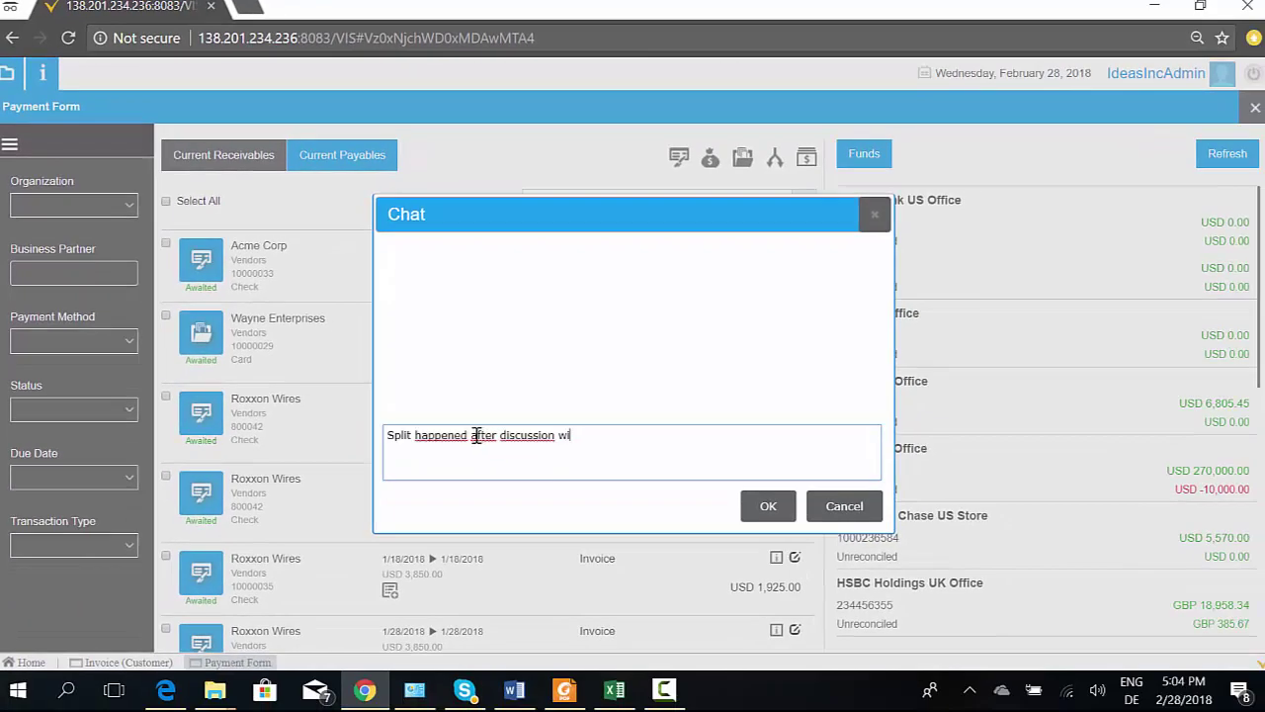
type("th the supplier. Approved.")
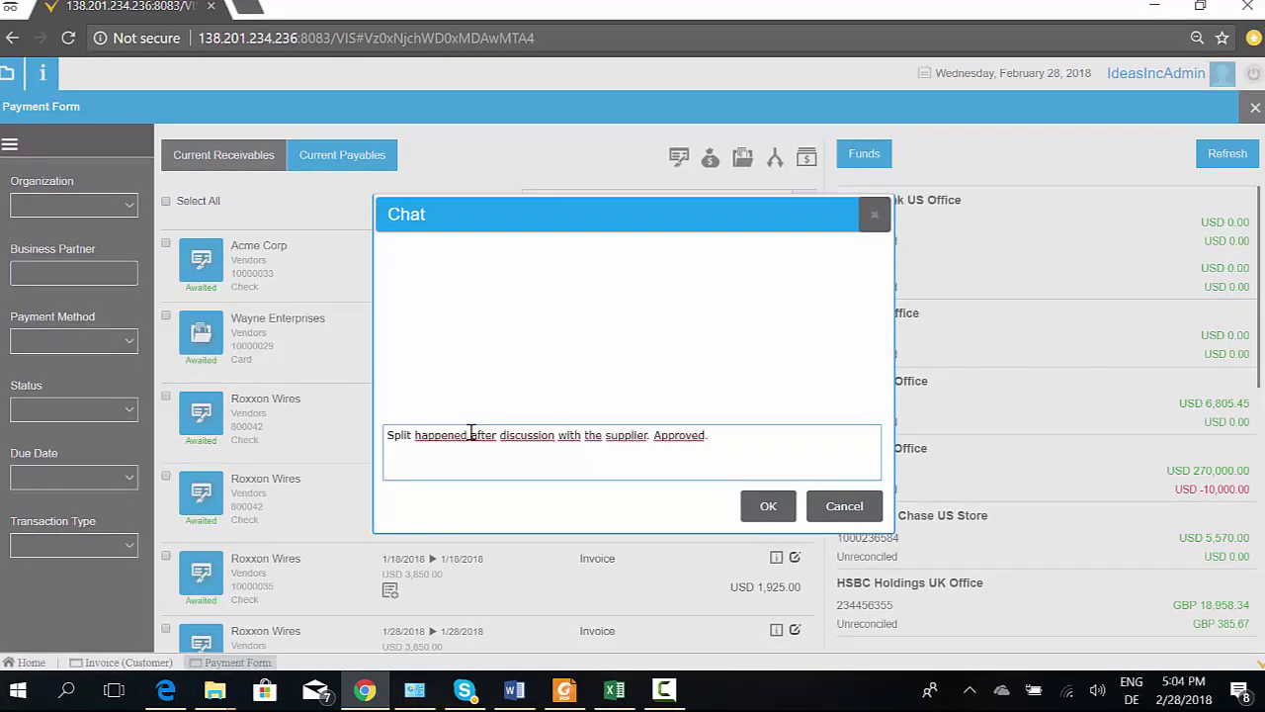
left_click(759, 504)
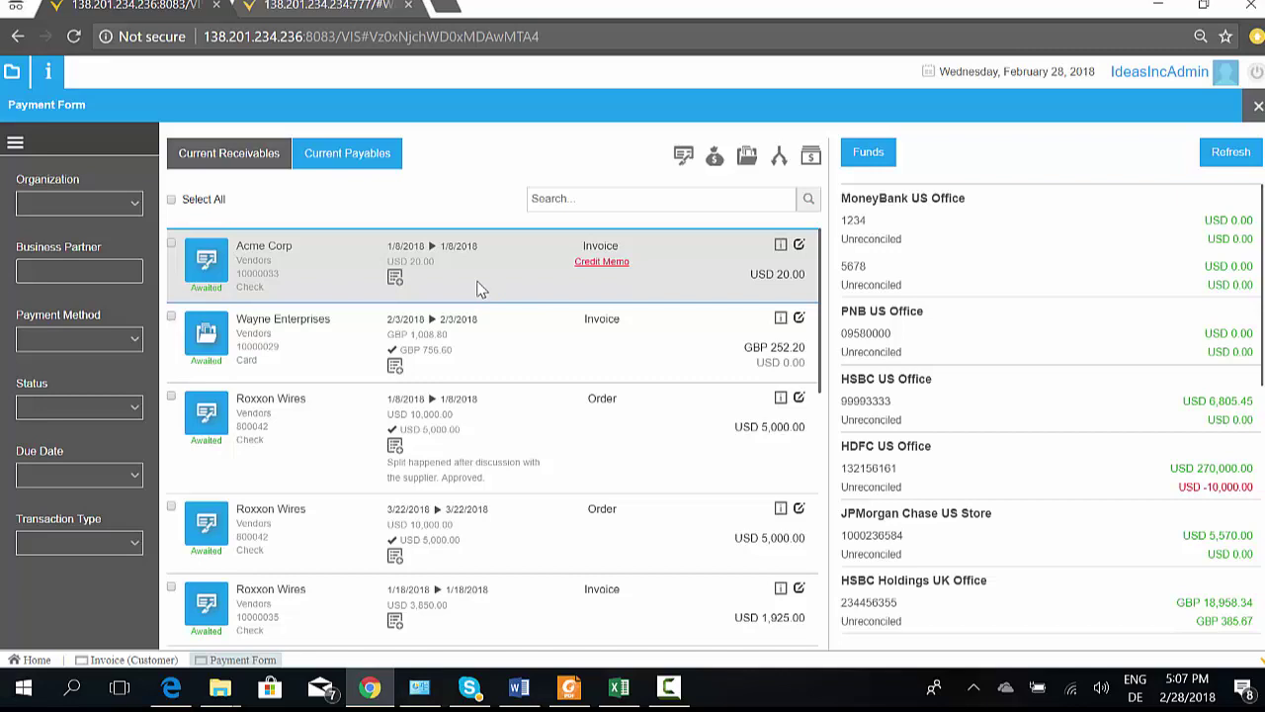
Switch to the BI Report and review the customer's profile, profitability, highlights, contacts, locations, notes and overall score
left_click(351, 12)
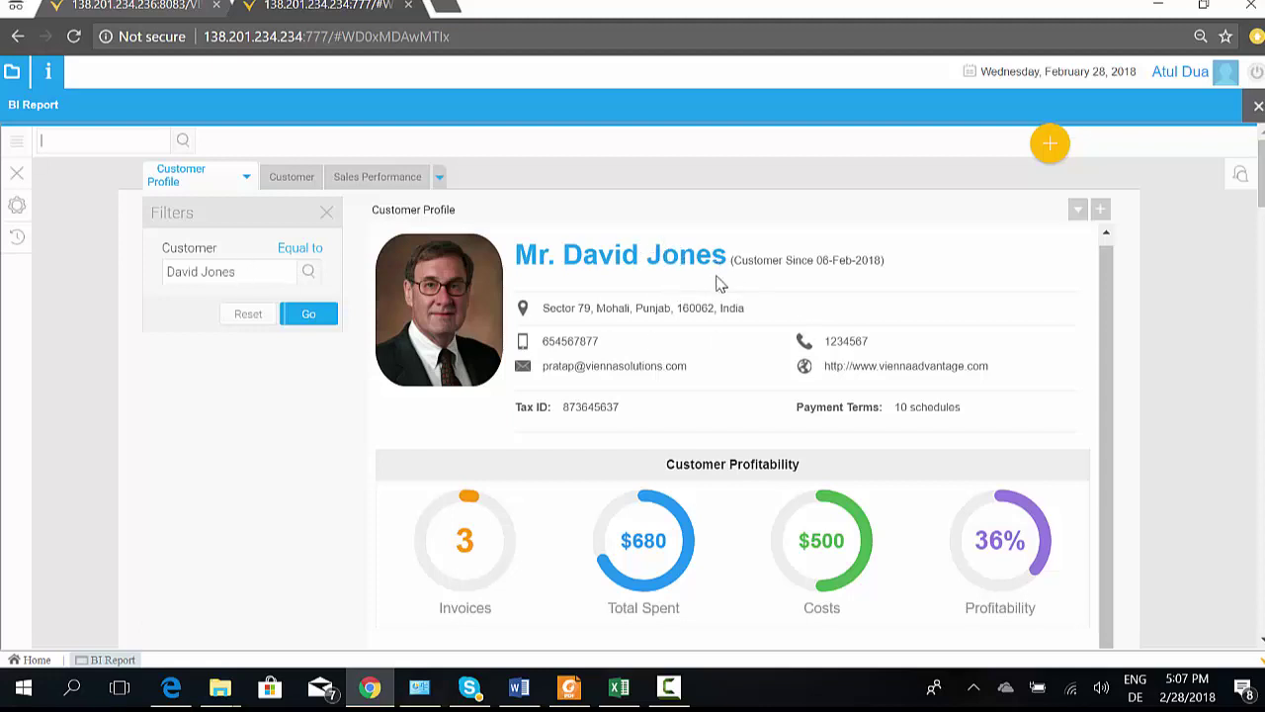
scroll(719, 295, "down", 2)
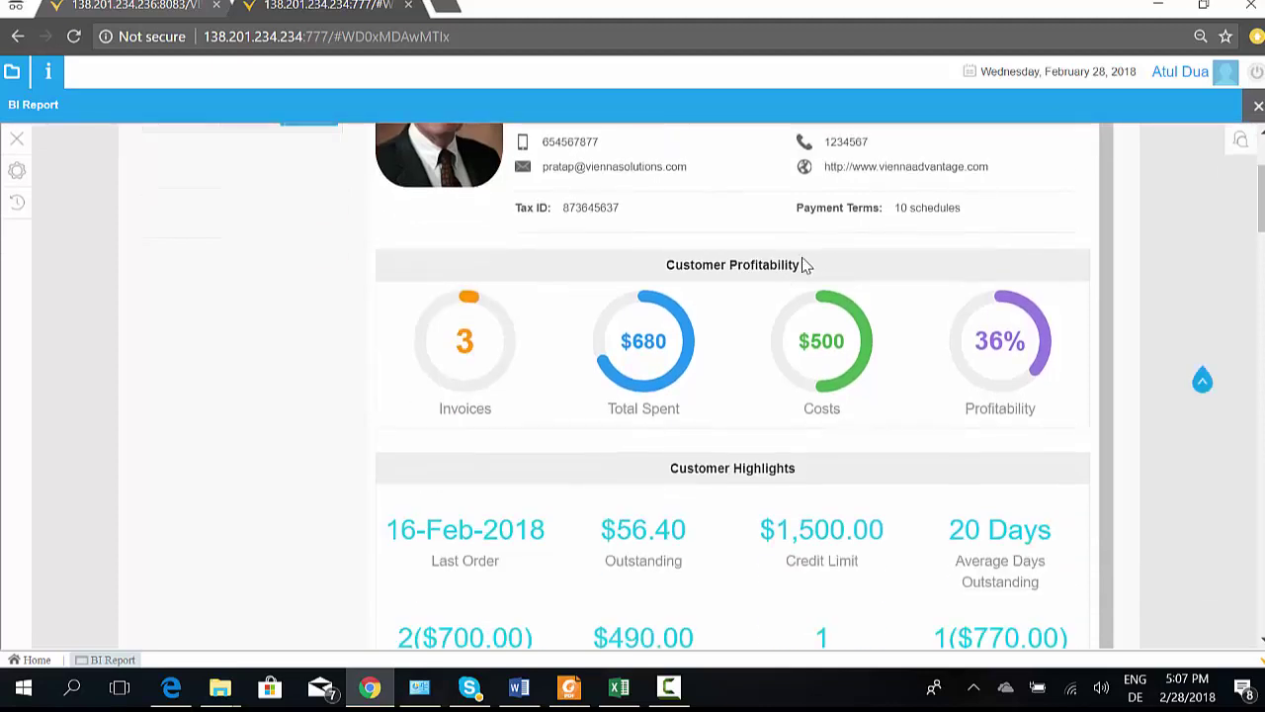
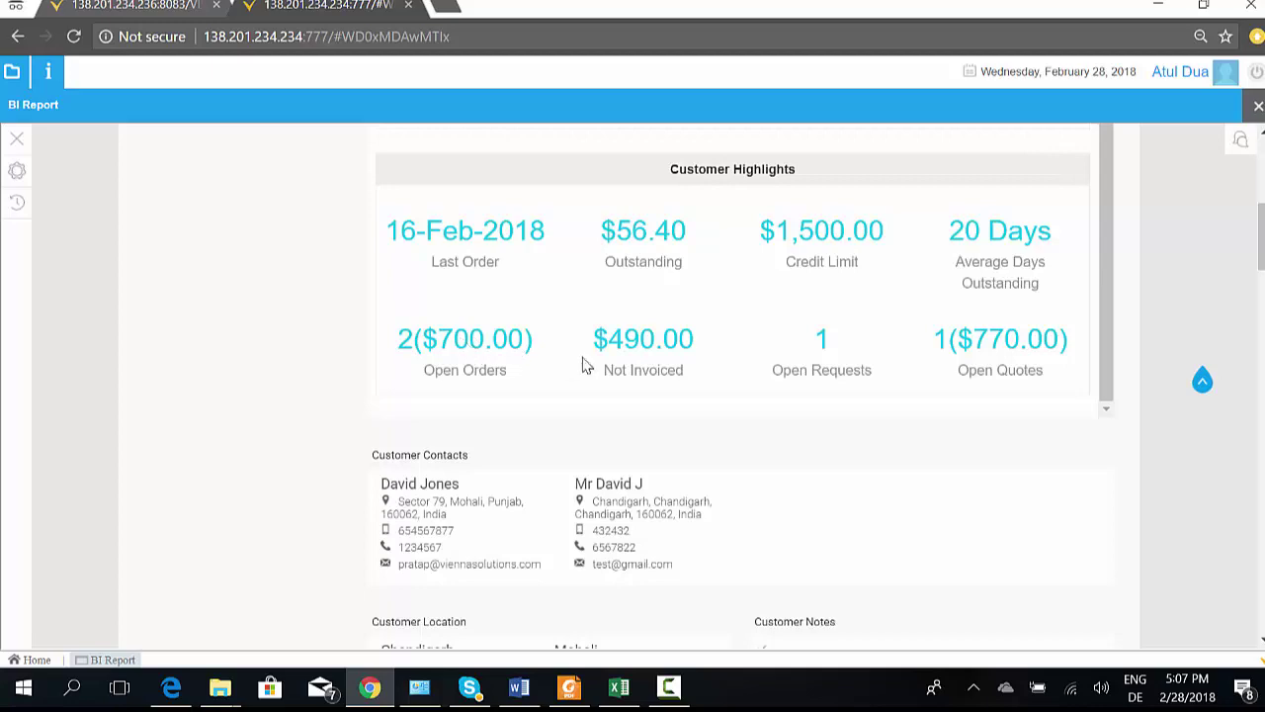
scroll(1008, 460, "down", 3)
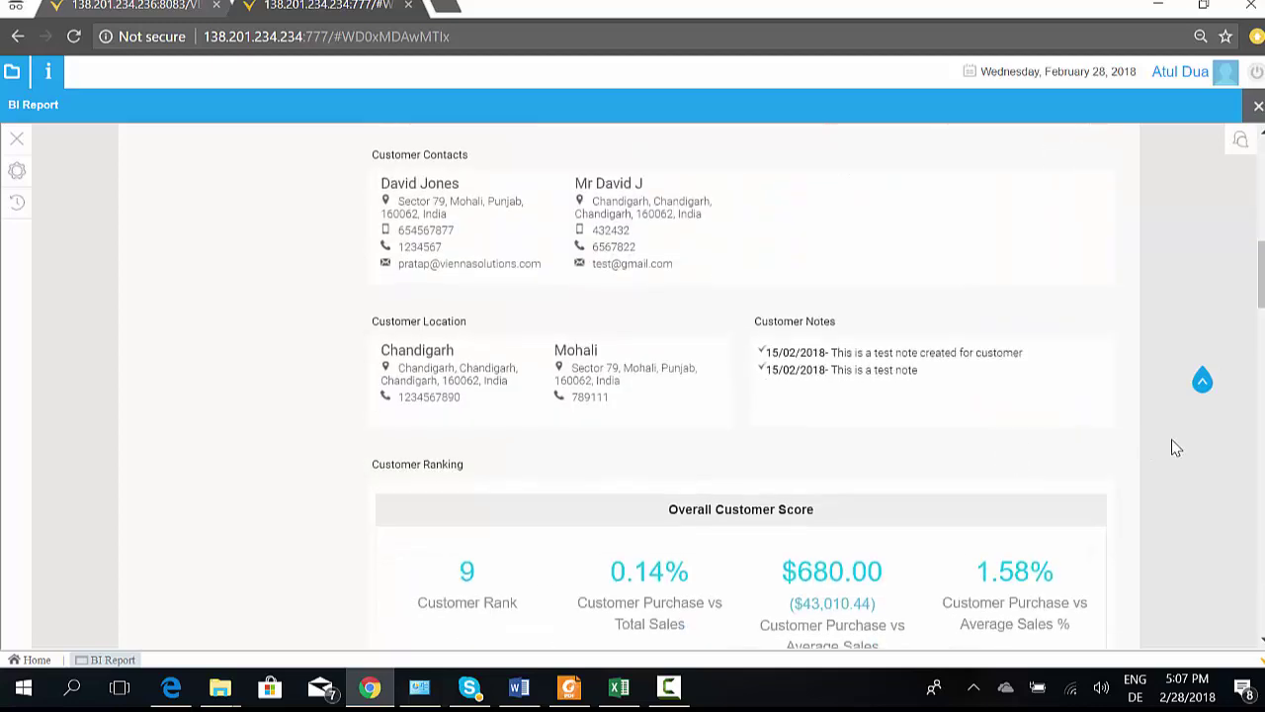
scroll(1166, 446, "down", 2)
scroll(1174, 448, "down", 1)
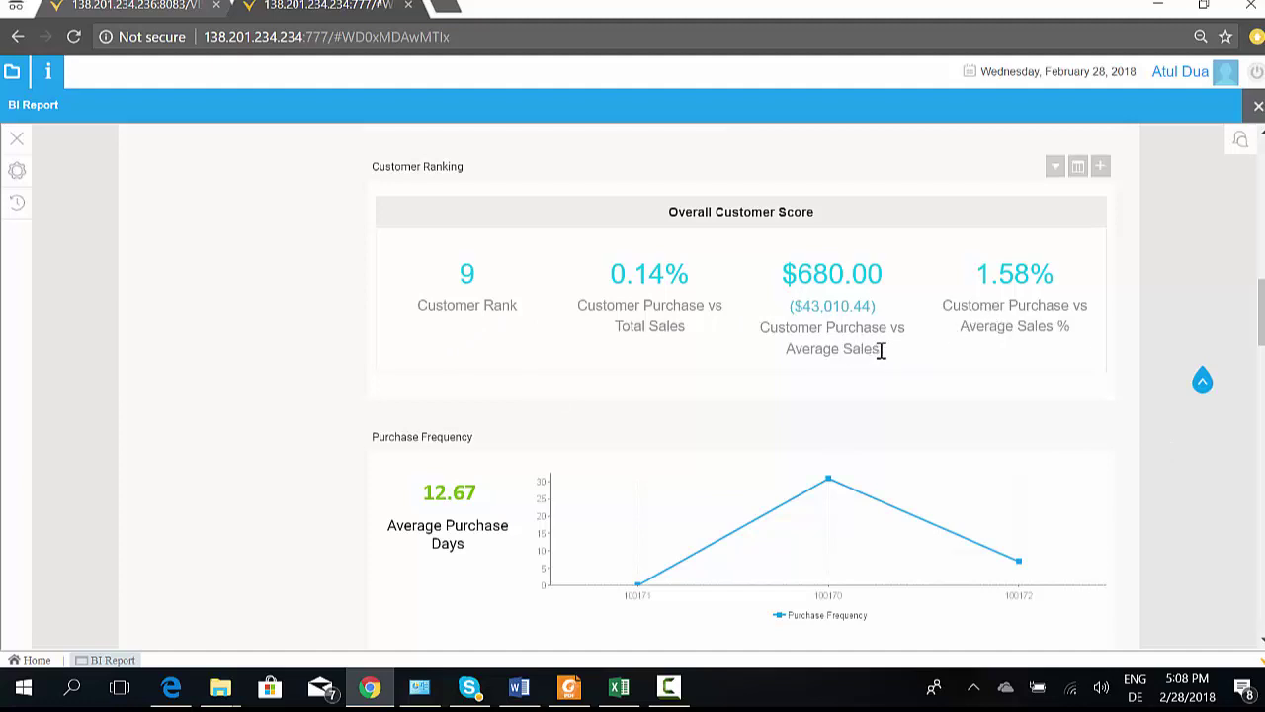
left_click_drag(806, 310, 857, 310)
Review the customer's purchase frequency, appointment and task history, sales orders, shipments, returns and invoices in the BI Report
scroll(1148, 368, "down", 4)
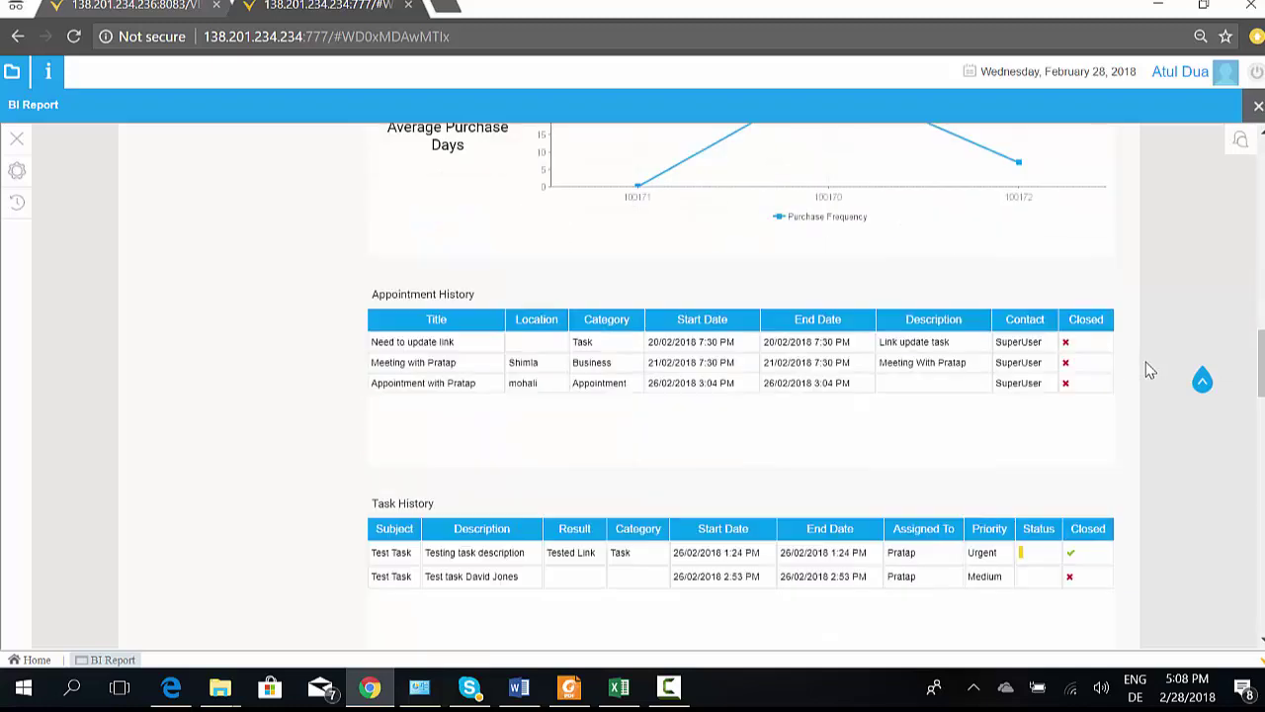
scroll(1147, 367, "up", 2)
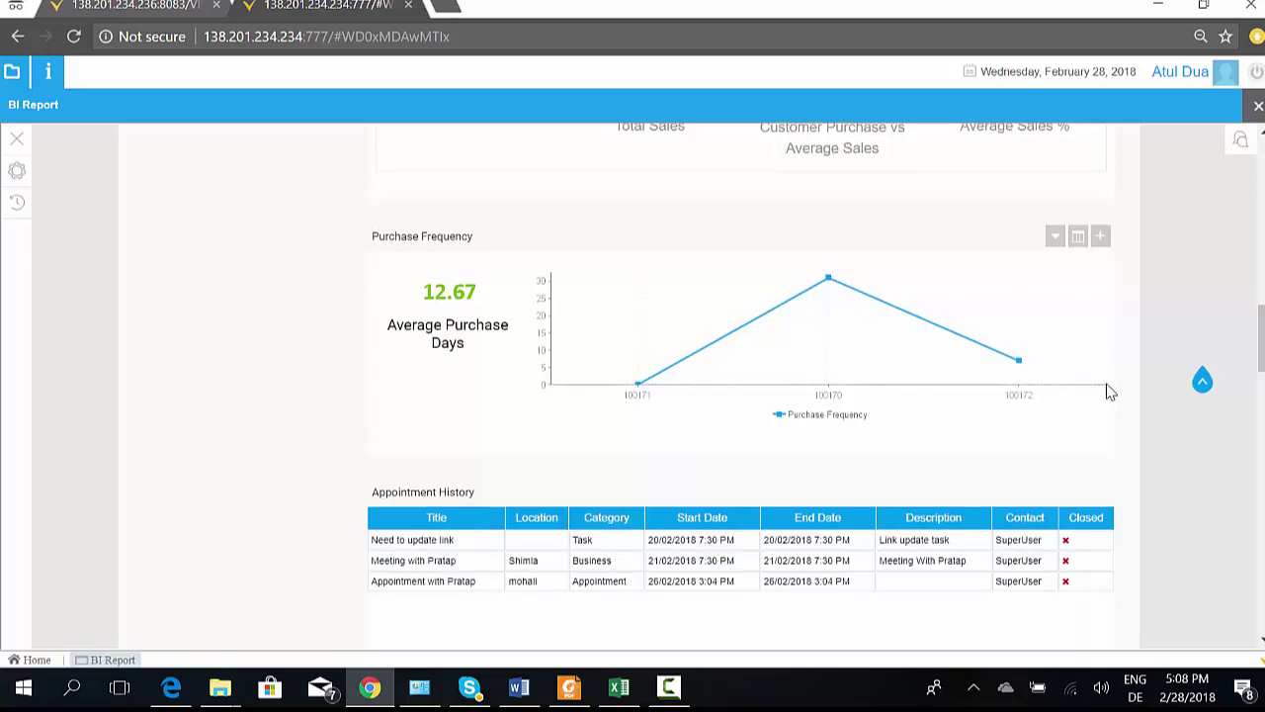
scroll(1105, 391, "down", 4)
scroll(1112, 391, "down", 4)
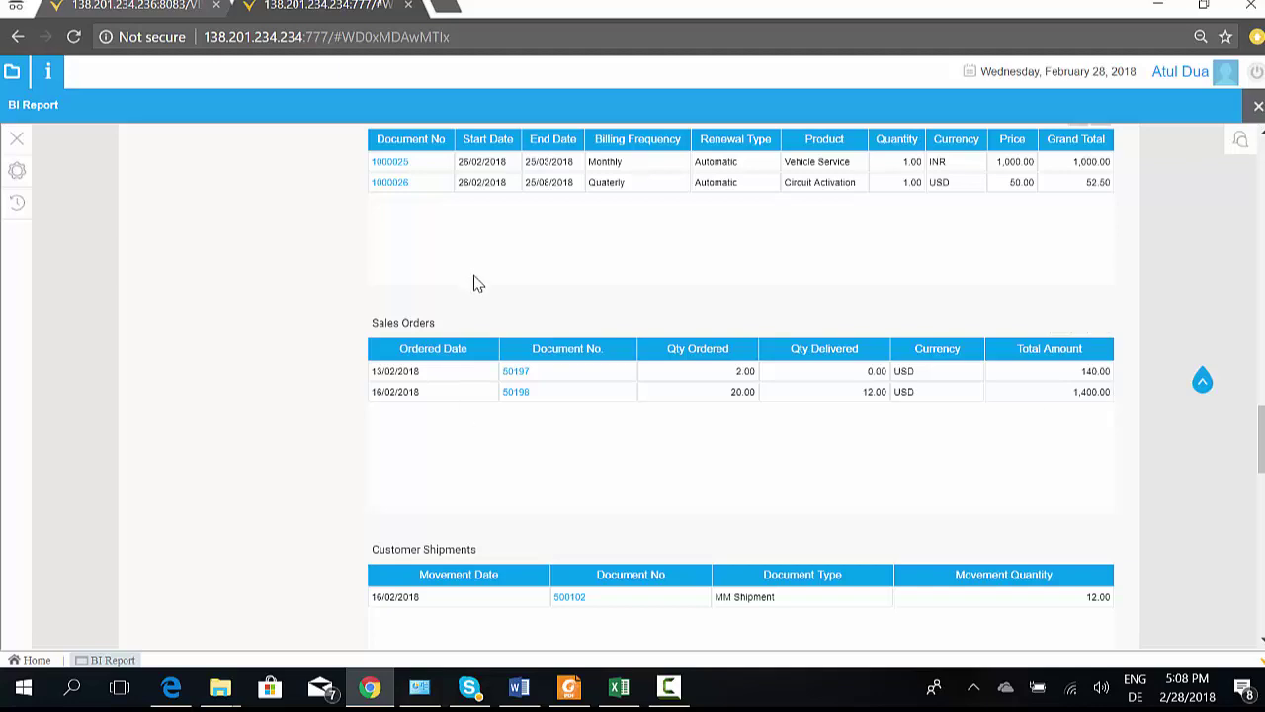
scroll(326, 425, "down", 5)
scroll(303, 430, "down", 4)
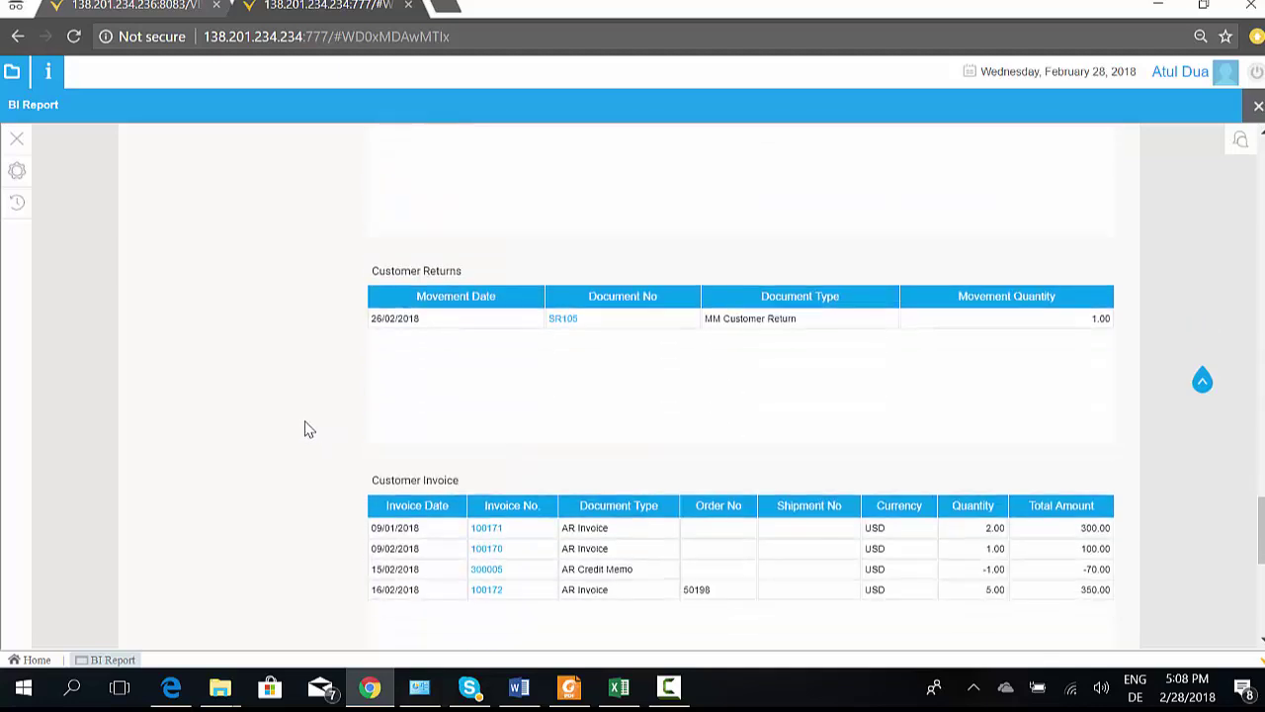
Review the customer's payment schedules and post-dated cheques in the customer profile report
scroll(495, 395, "down", 2)
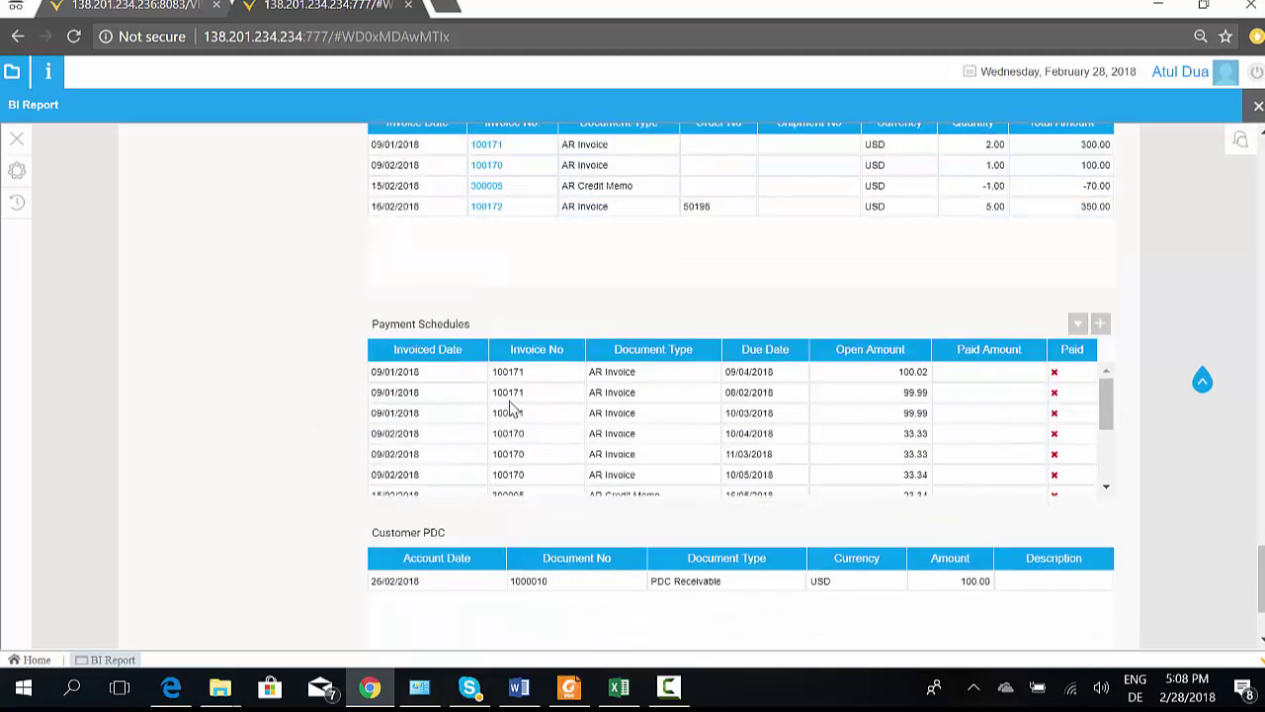
scroll(1055, 430, "down", 3)
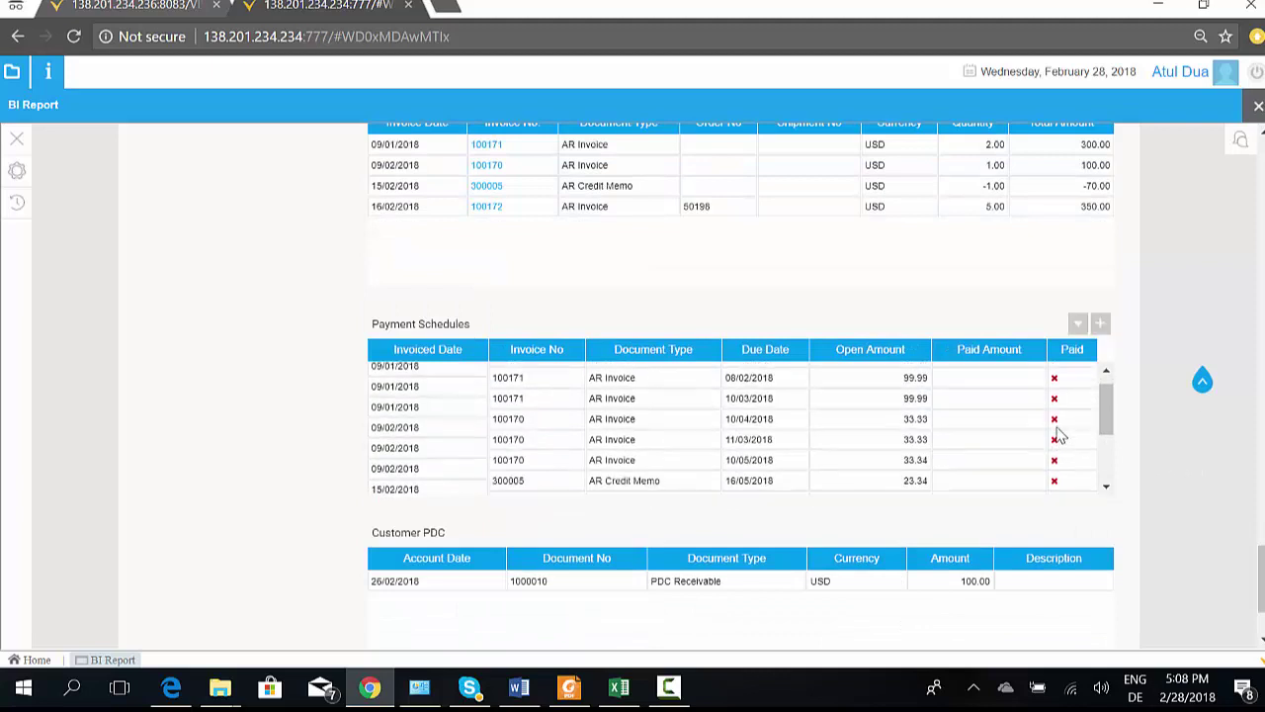
scroll(1058, 426, "up", 3)
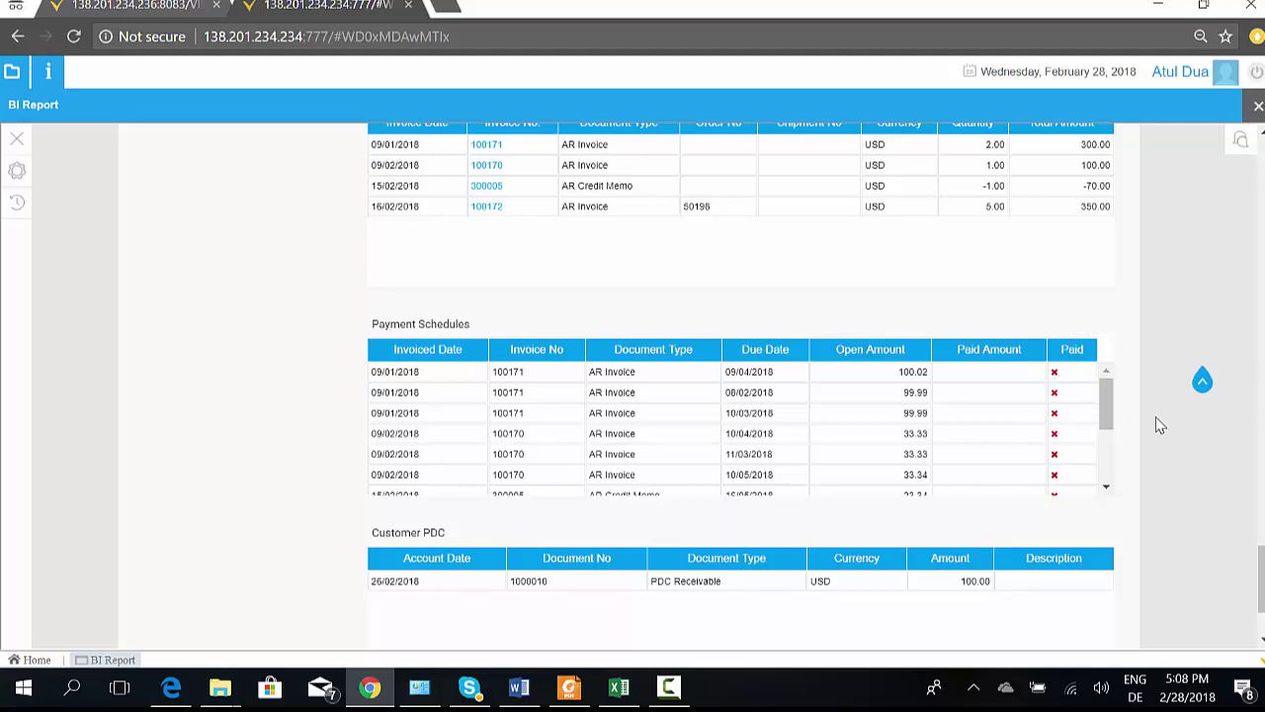
scroll(1155, 424, "down", 15)
scroll(1157, 431, "up", 20)
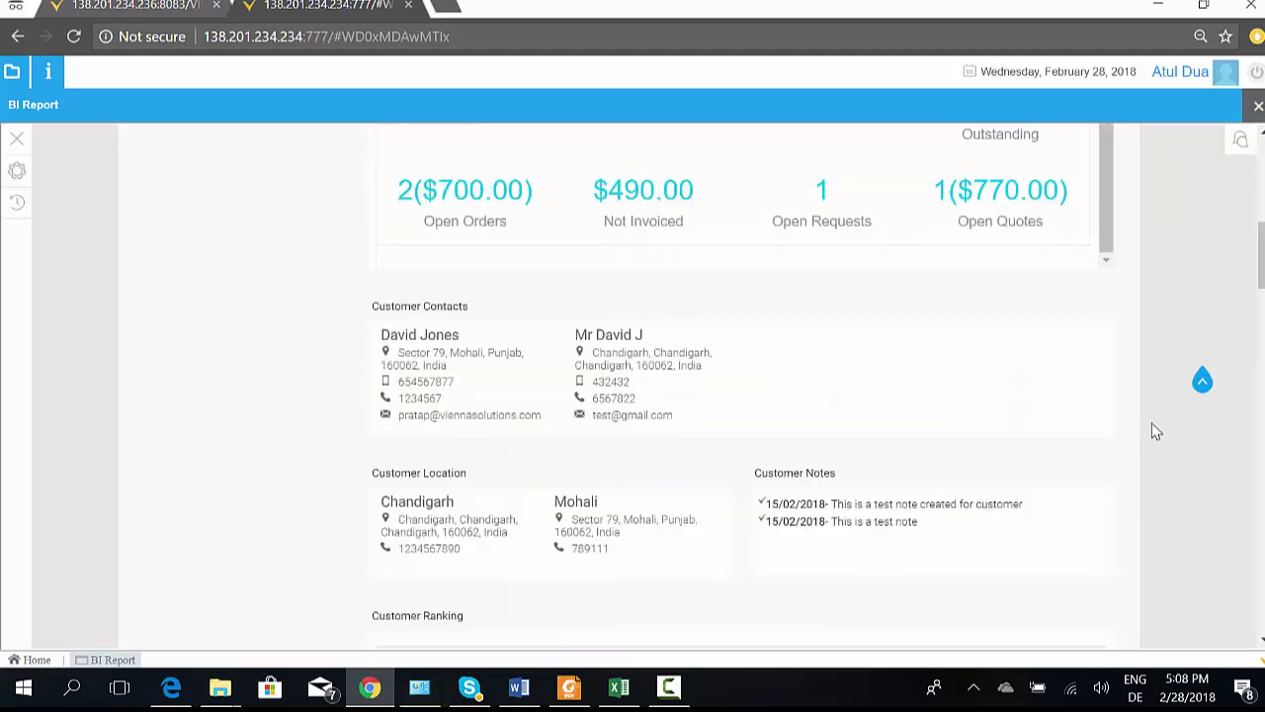
Search the reports for "outstanding" and open the public report F104 - Customers Average Days Outstanding
left_click(154, 136)
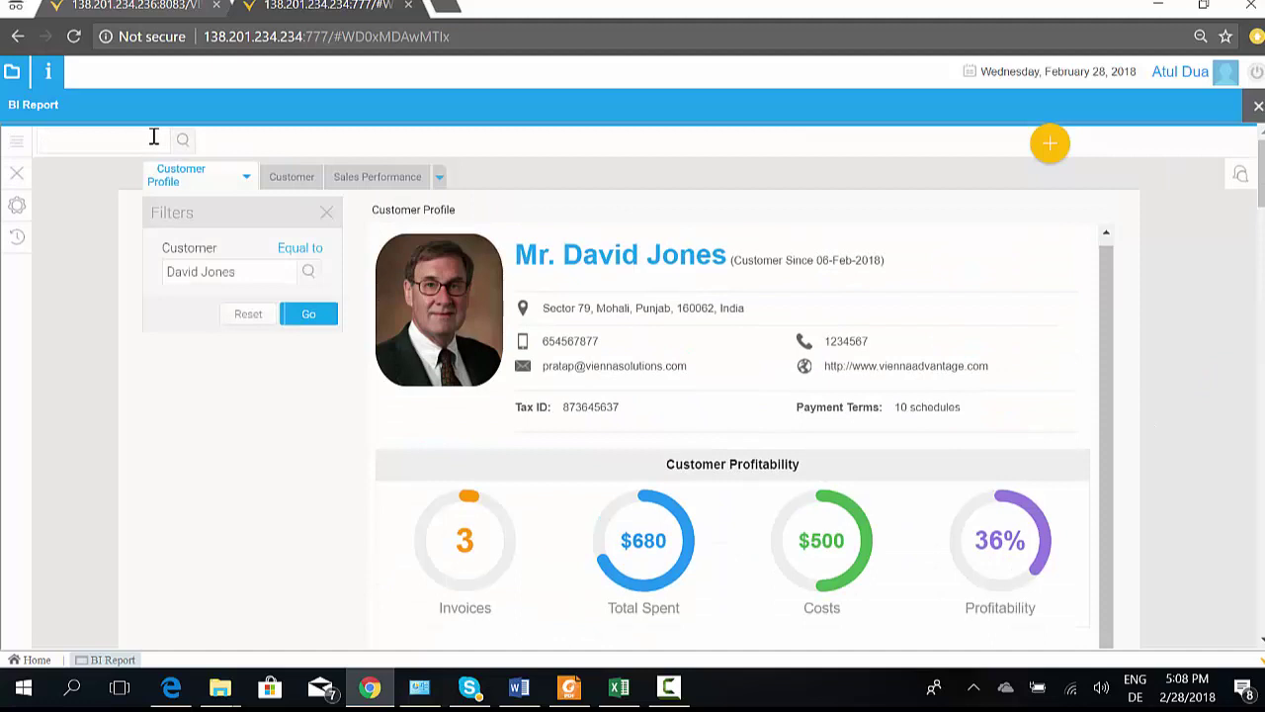
type("outstanding")
key("Return")
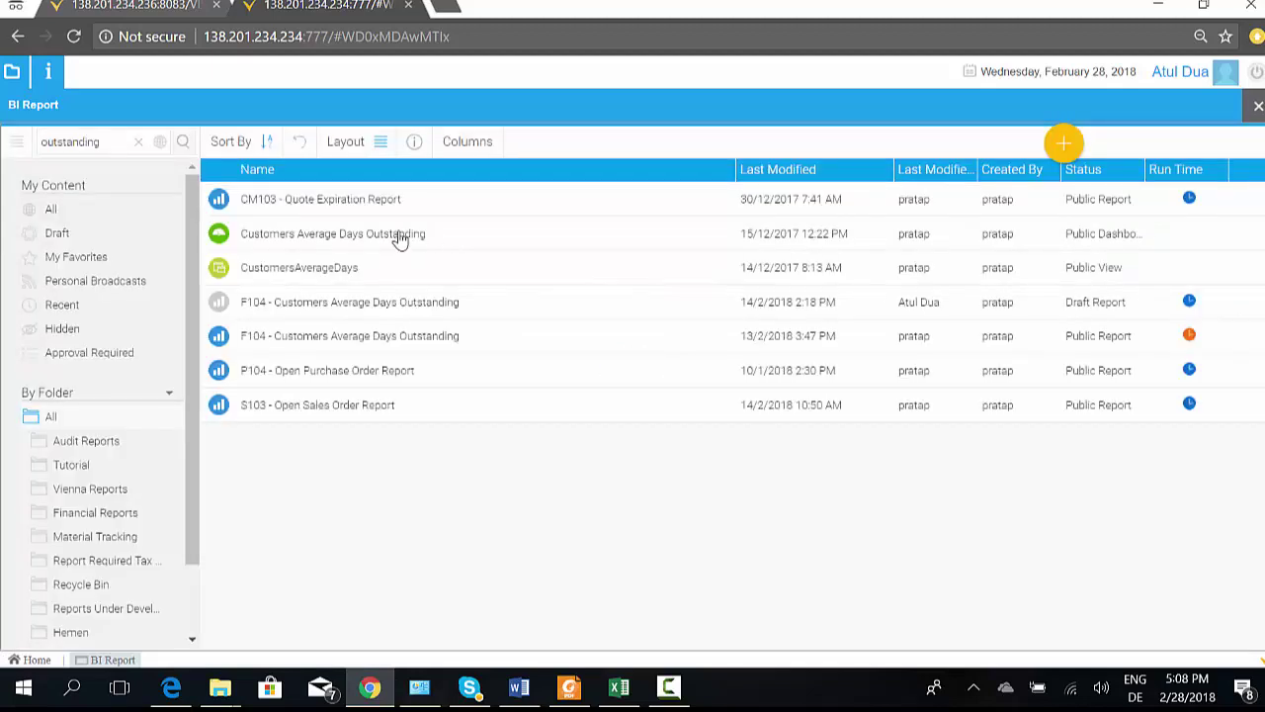
left_click(373, 343)
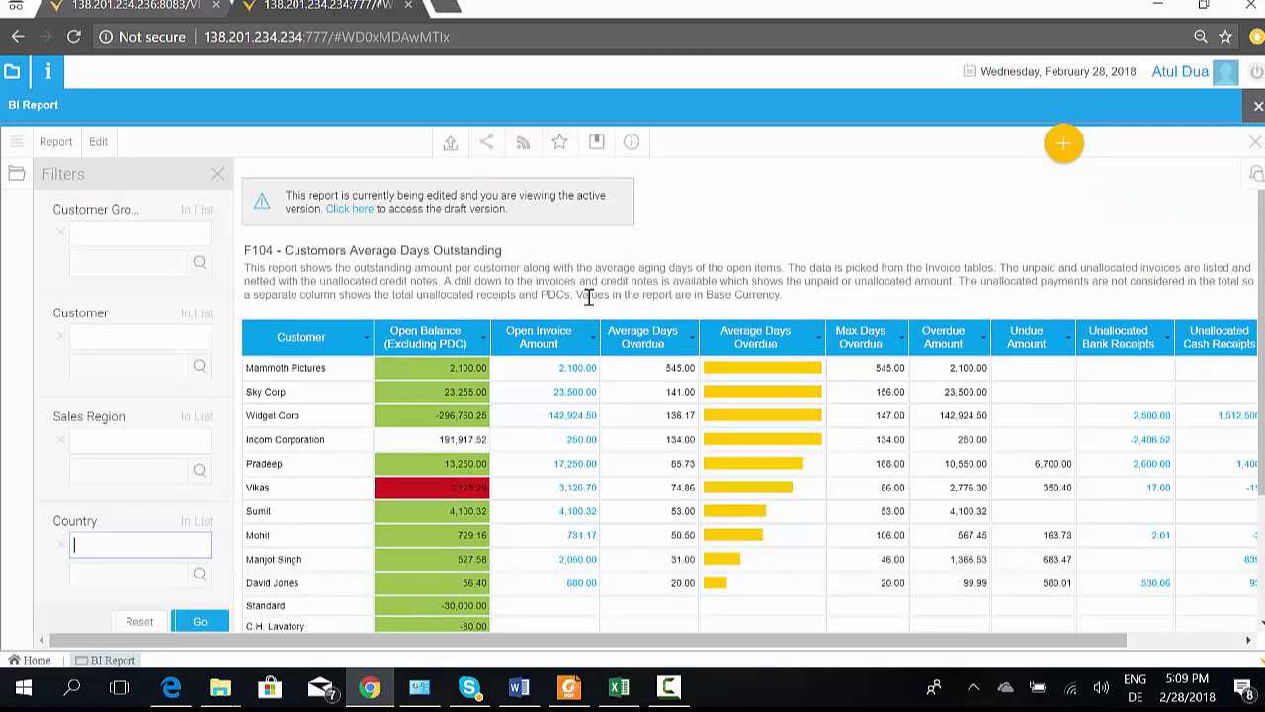
Drill down from the 680.00 open invoice amount to the schedule details of the invoice dated 09/01/2018 and examine its due amounts
scroll(589, 297, "down", 1)
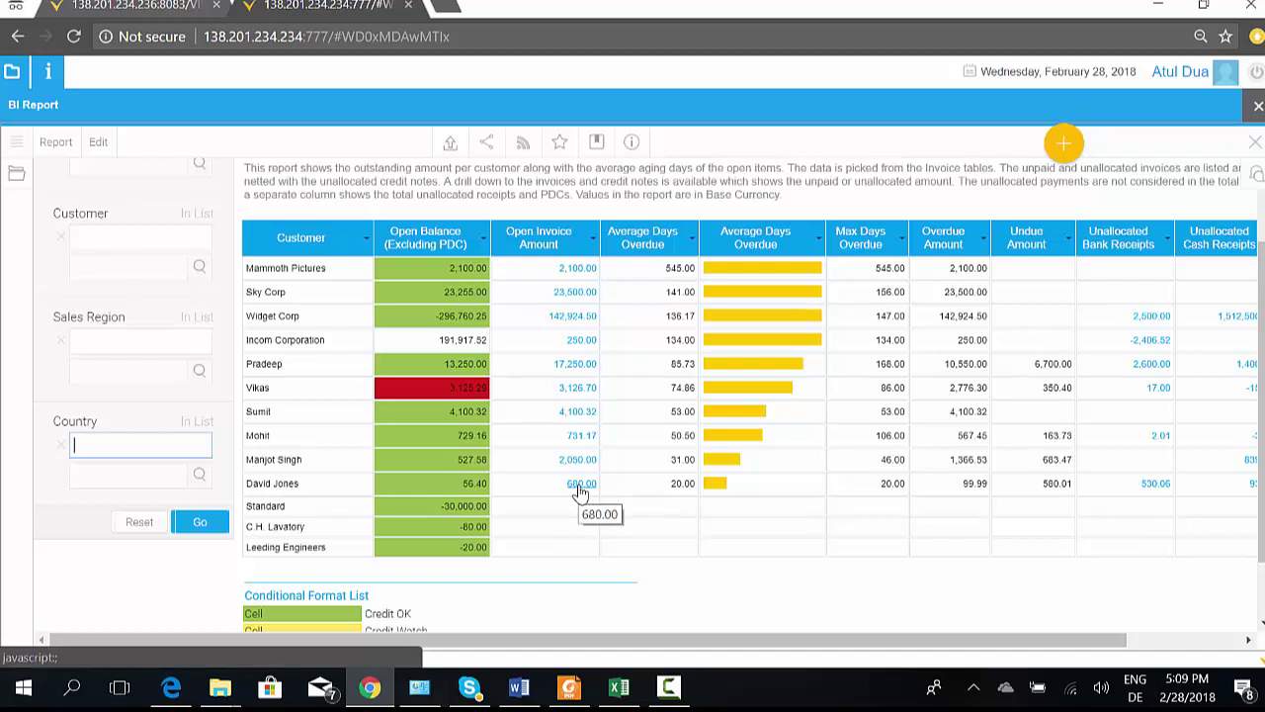
scroll(150, 239, "up", 2)
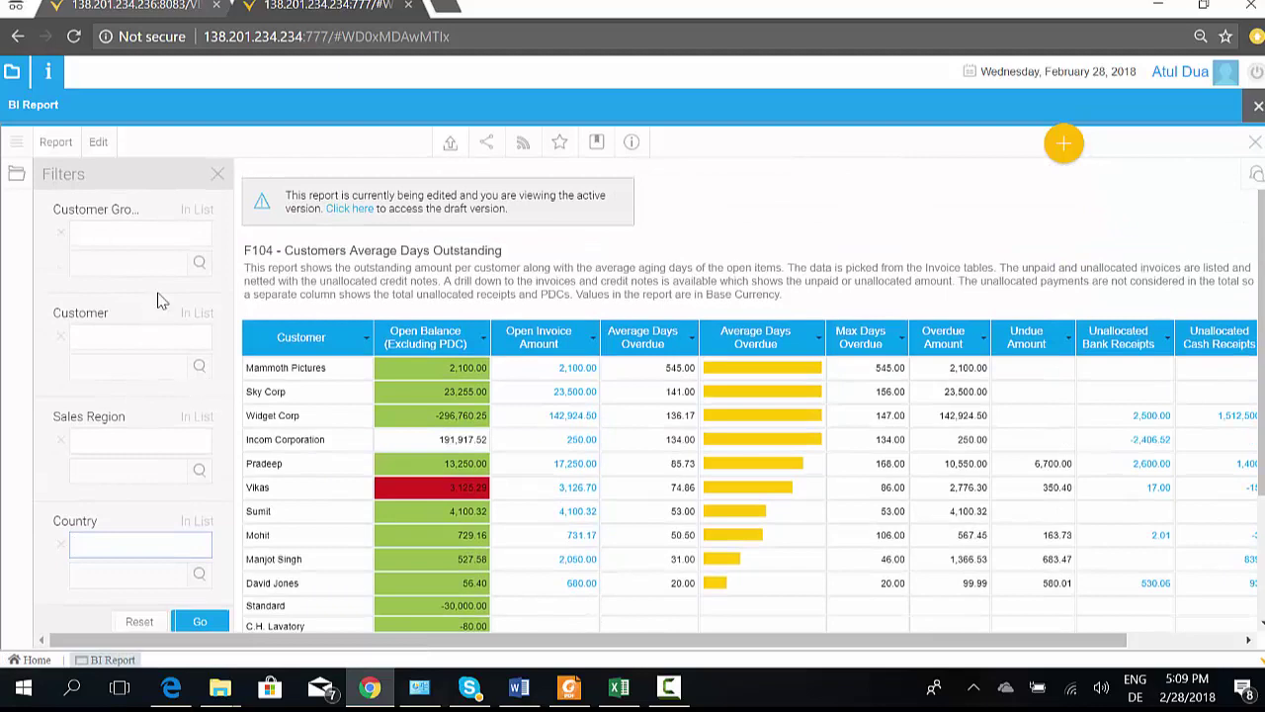
scroll(148, 321, "down", 3)
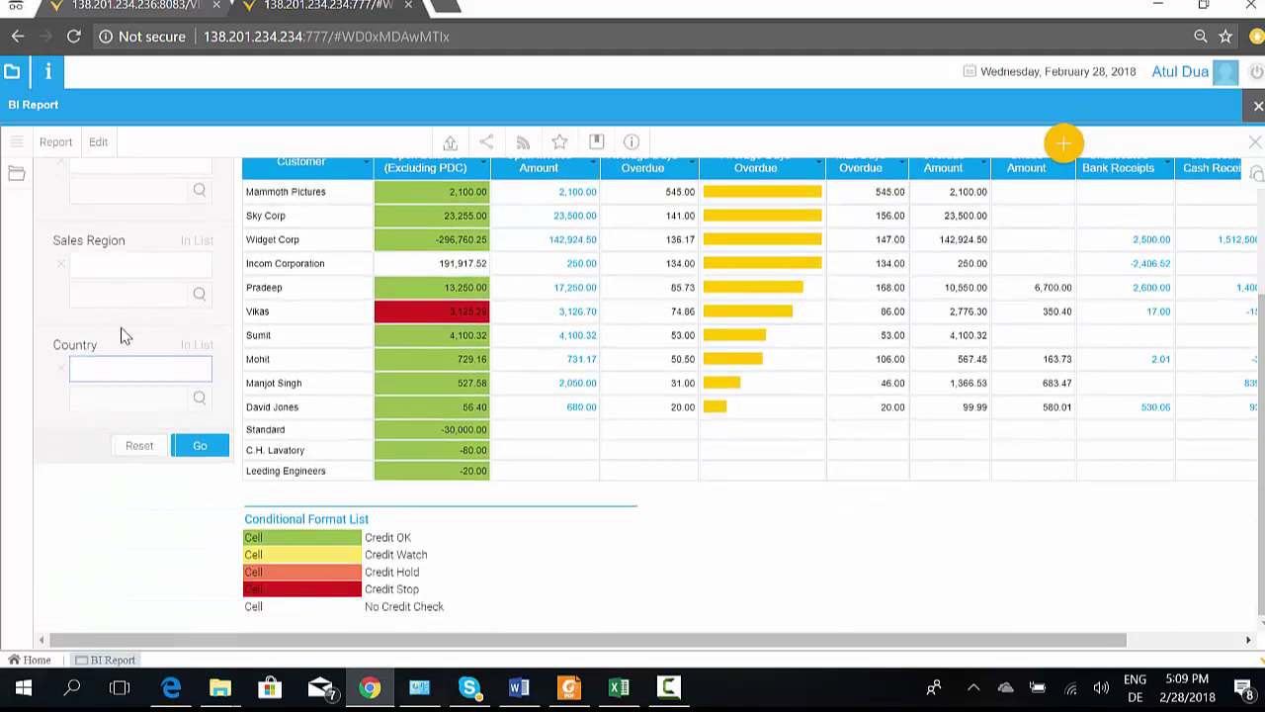
left_click(582, 408)
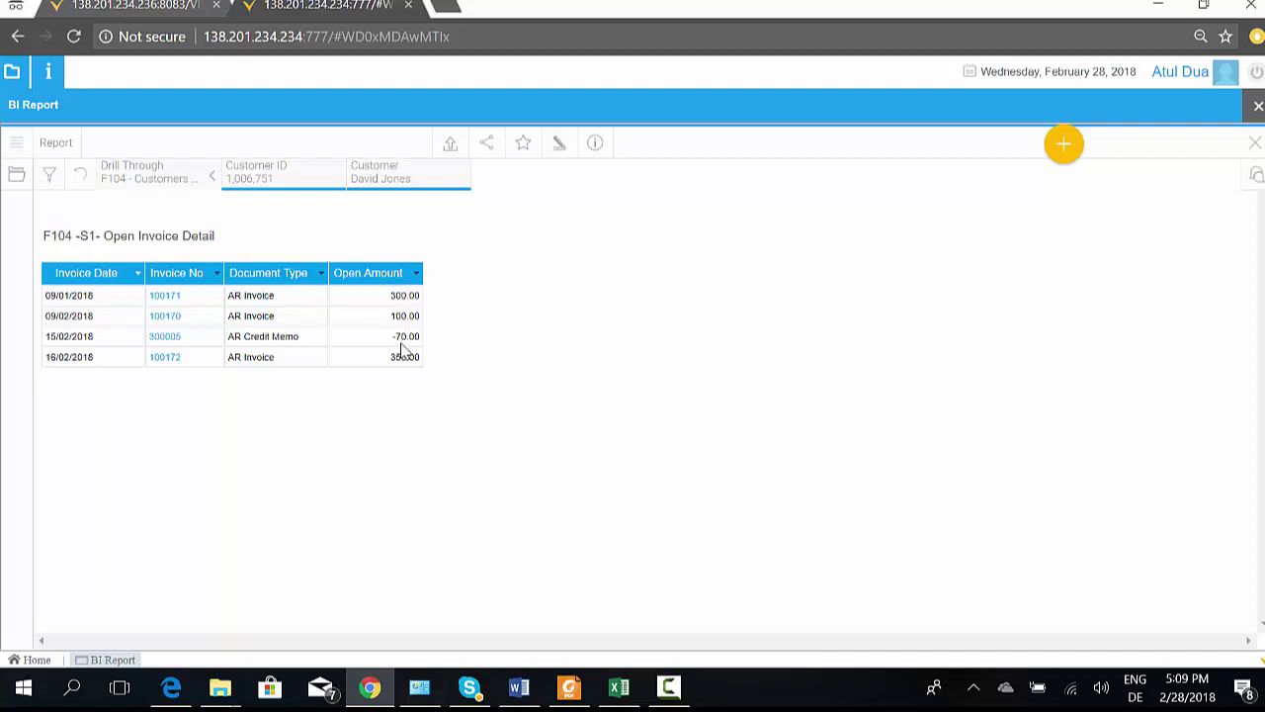
left_click(166, 295)
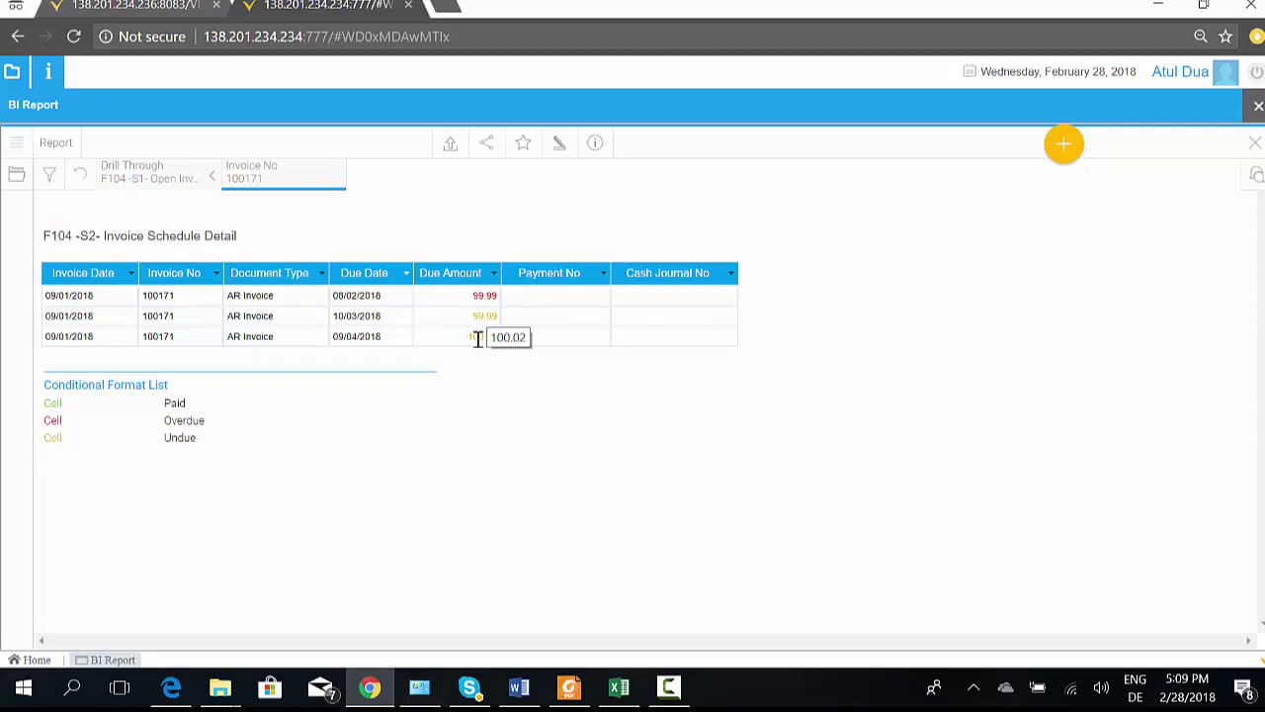
left_click_drag(507, 335, 198, 316)
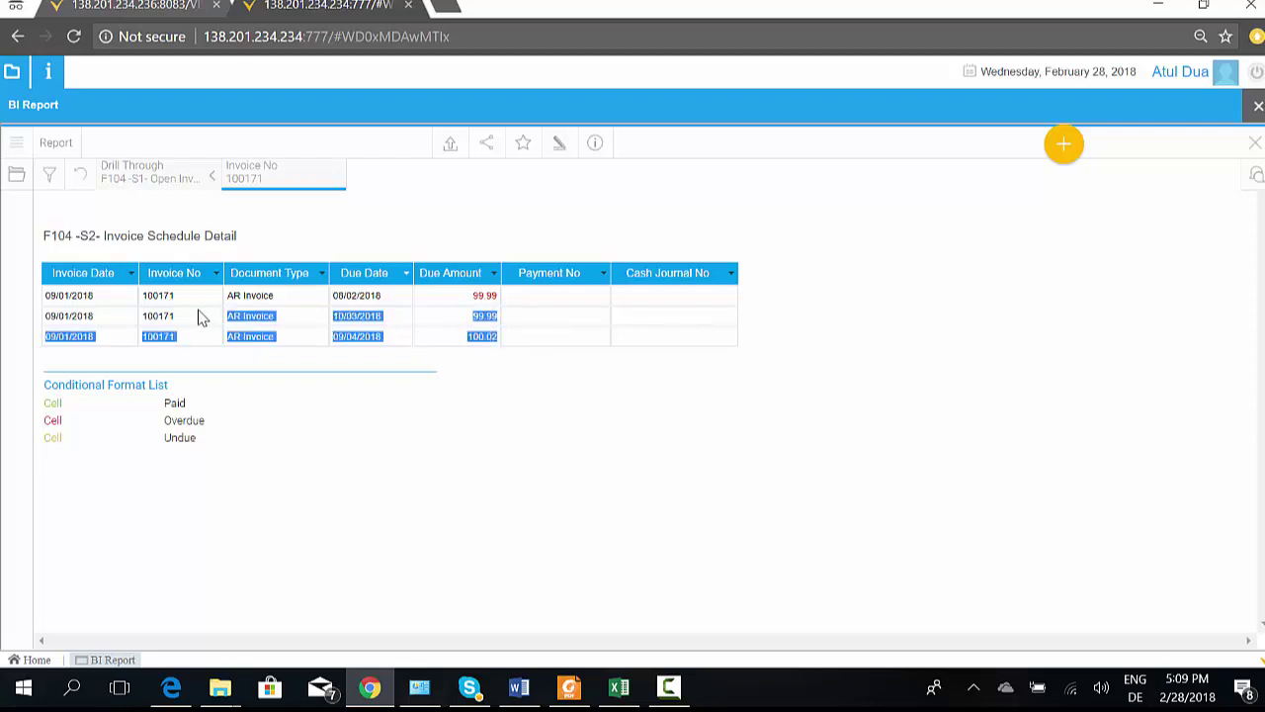
left_click(344, 322)
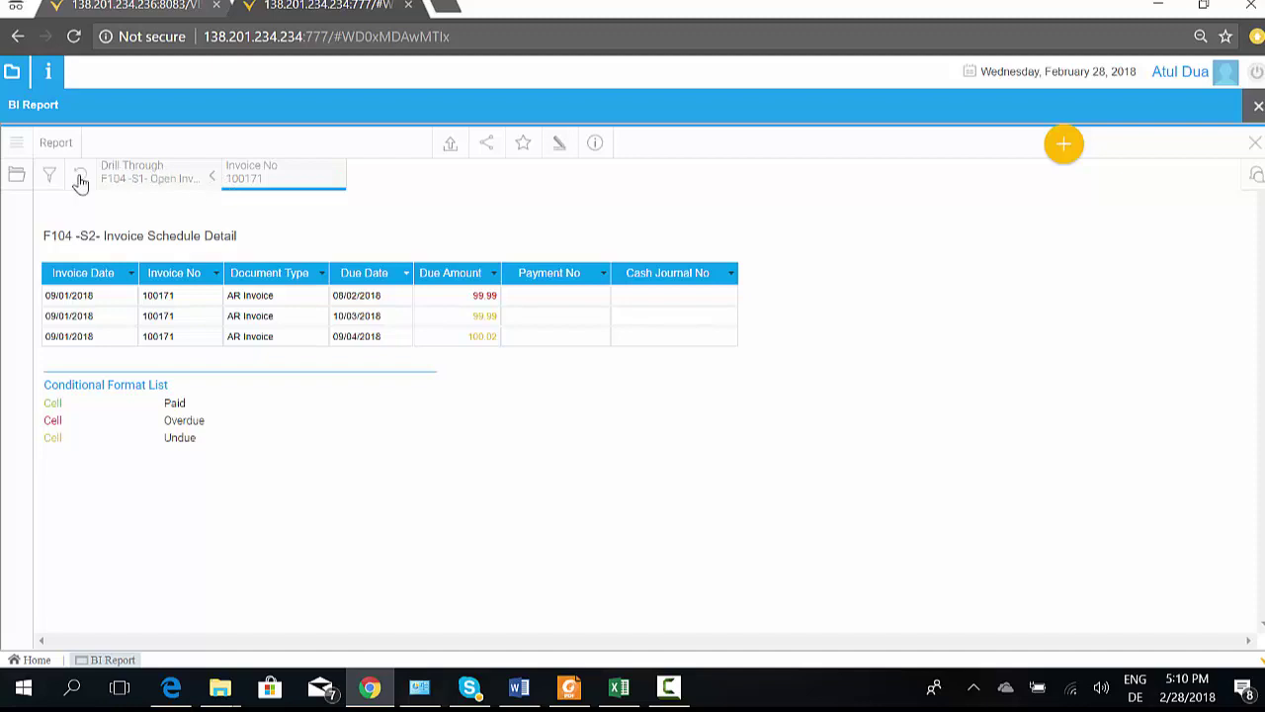
Return to the F104 report and compare the same customer's open balance with the unallocated bank receipts, cash receipts and PDC receivable amount
left_click(213, 182)
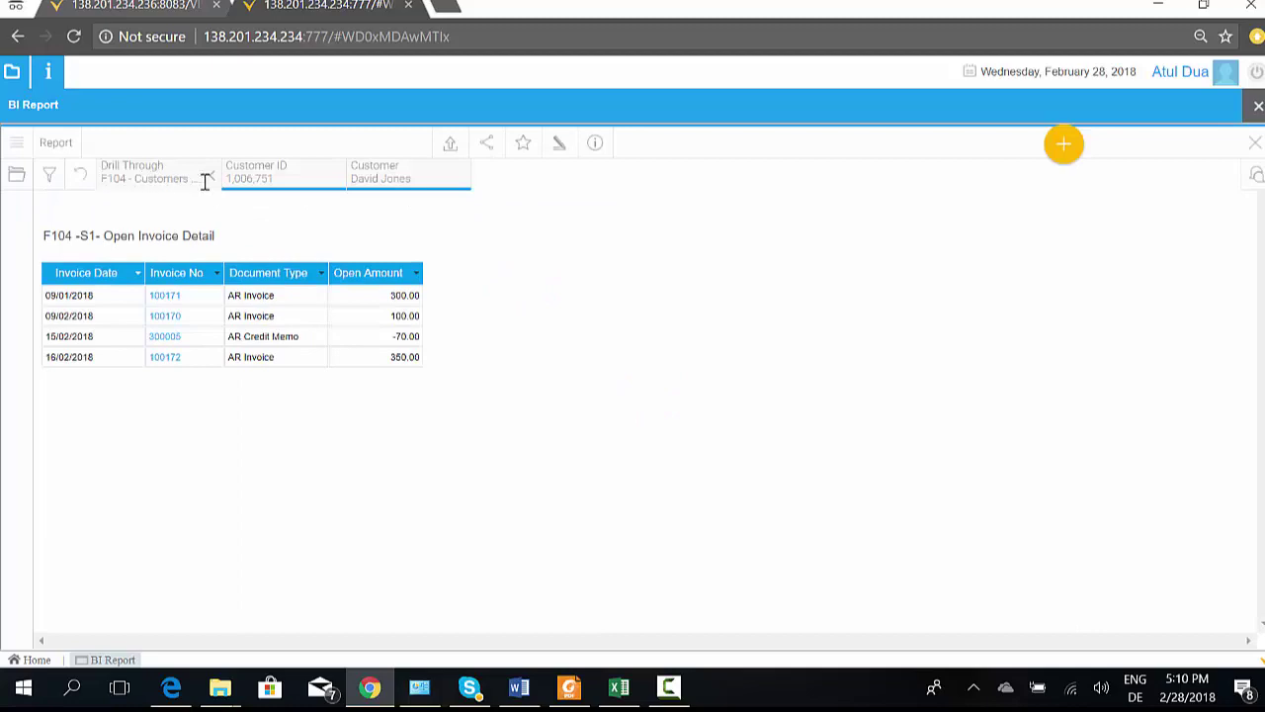
left_click(207, 184)
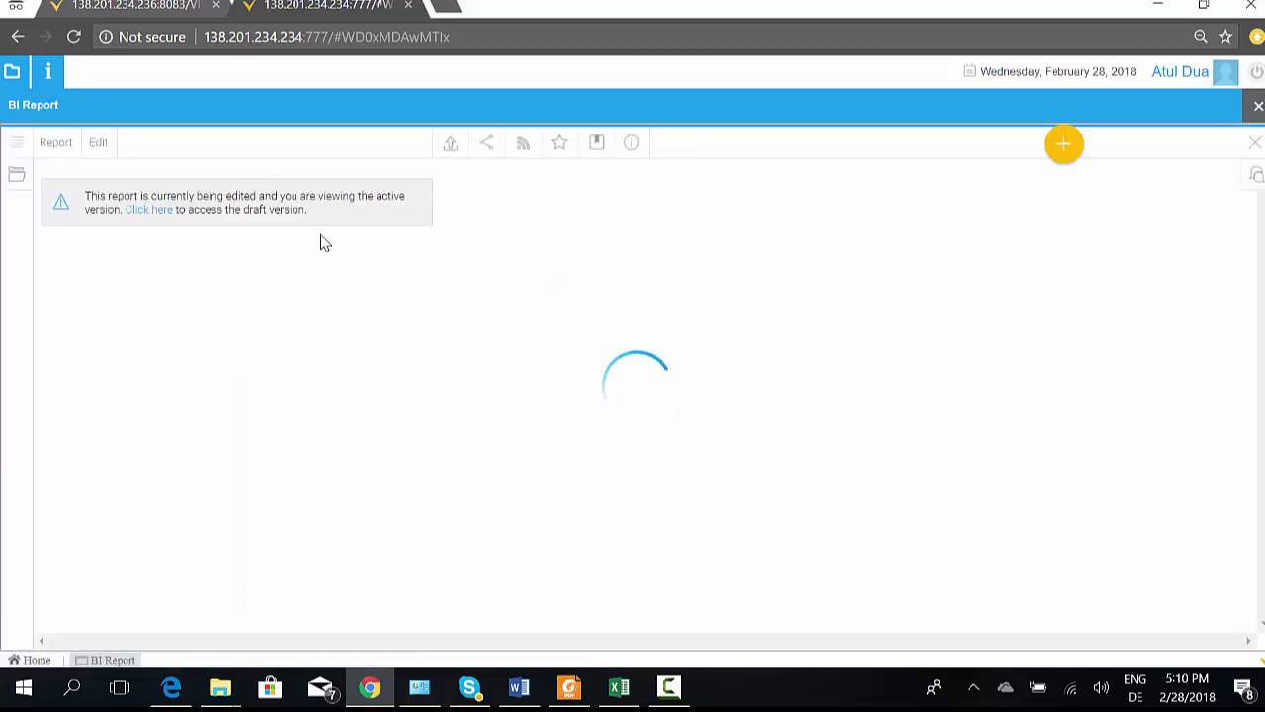
scroll(568, 400, "down", 3)
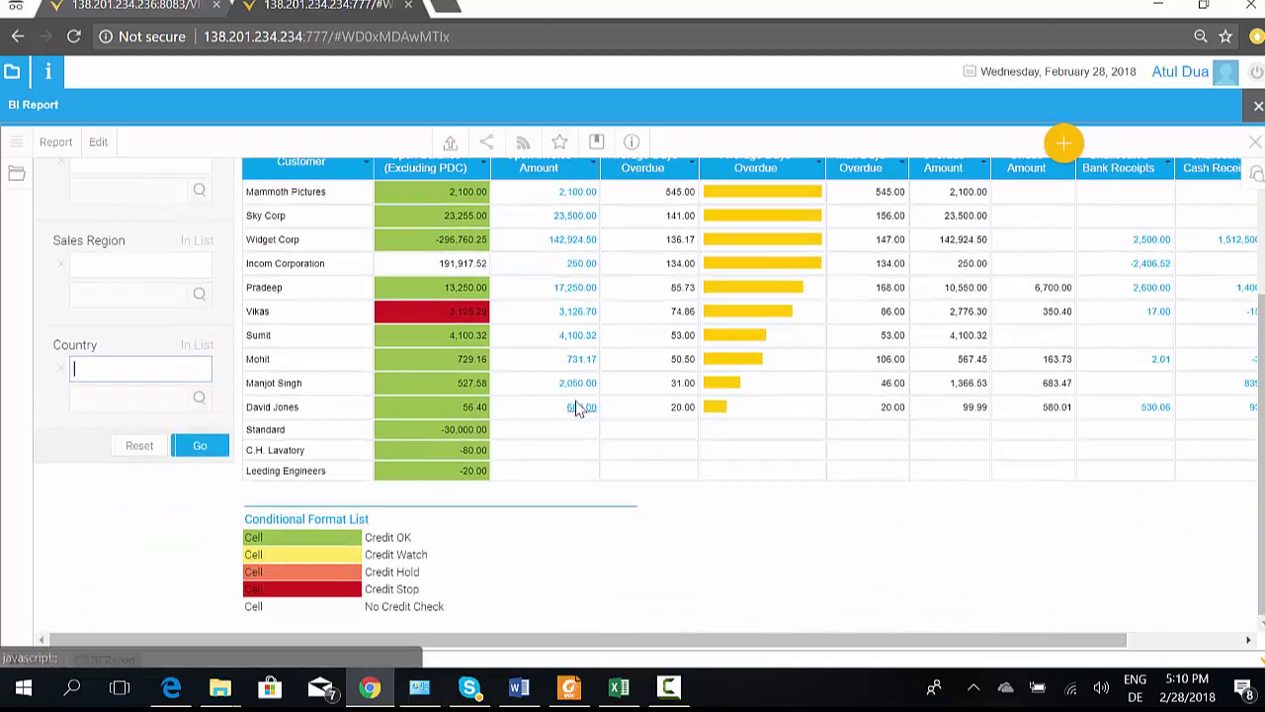
left_click_drag(993, 641, 1176, 653)
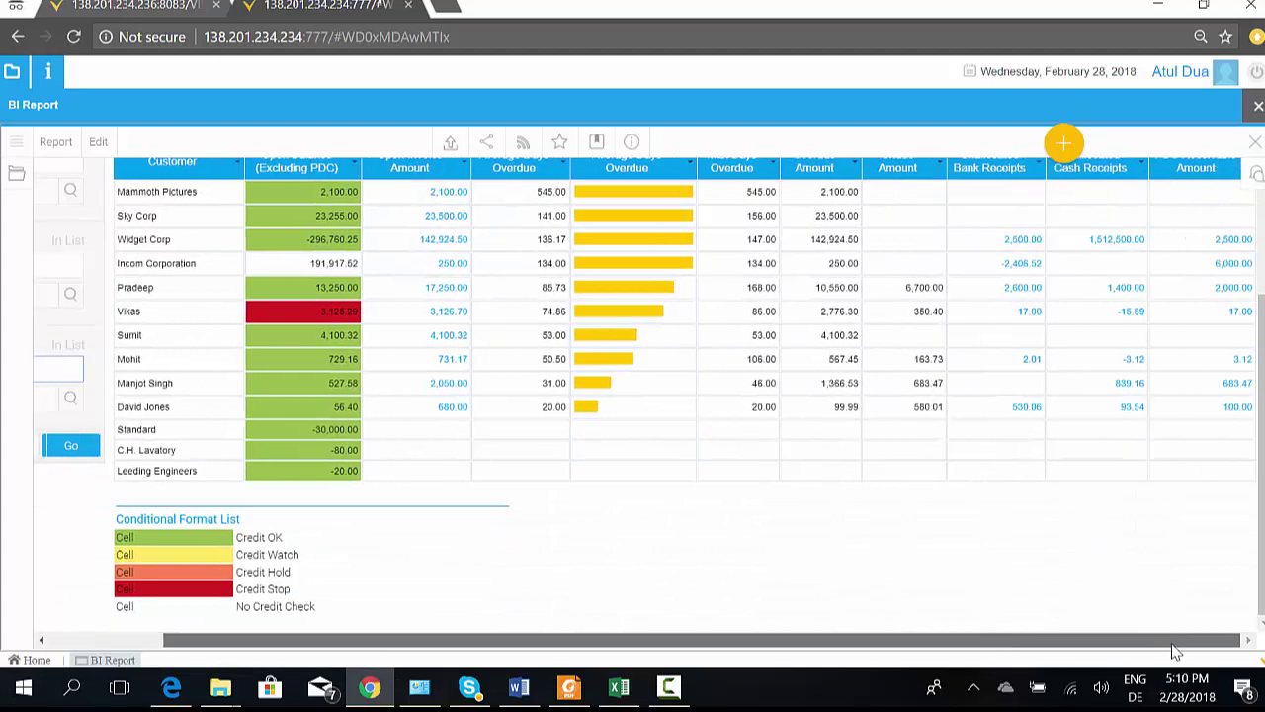
scroll(1231, 346, "up", 1)
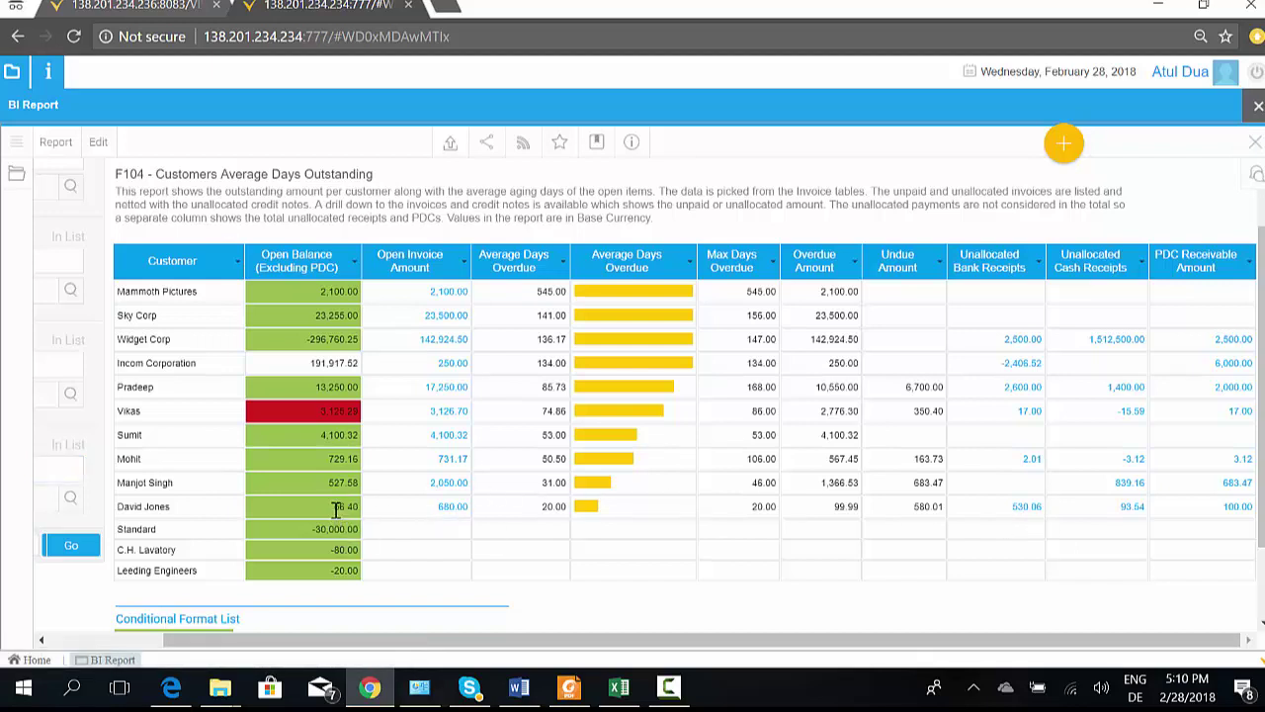
left_click_drag(333, 508, 416, 516)
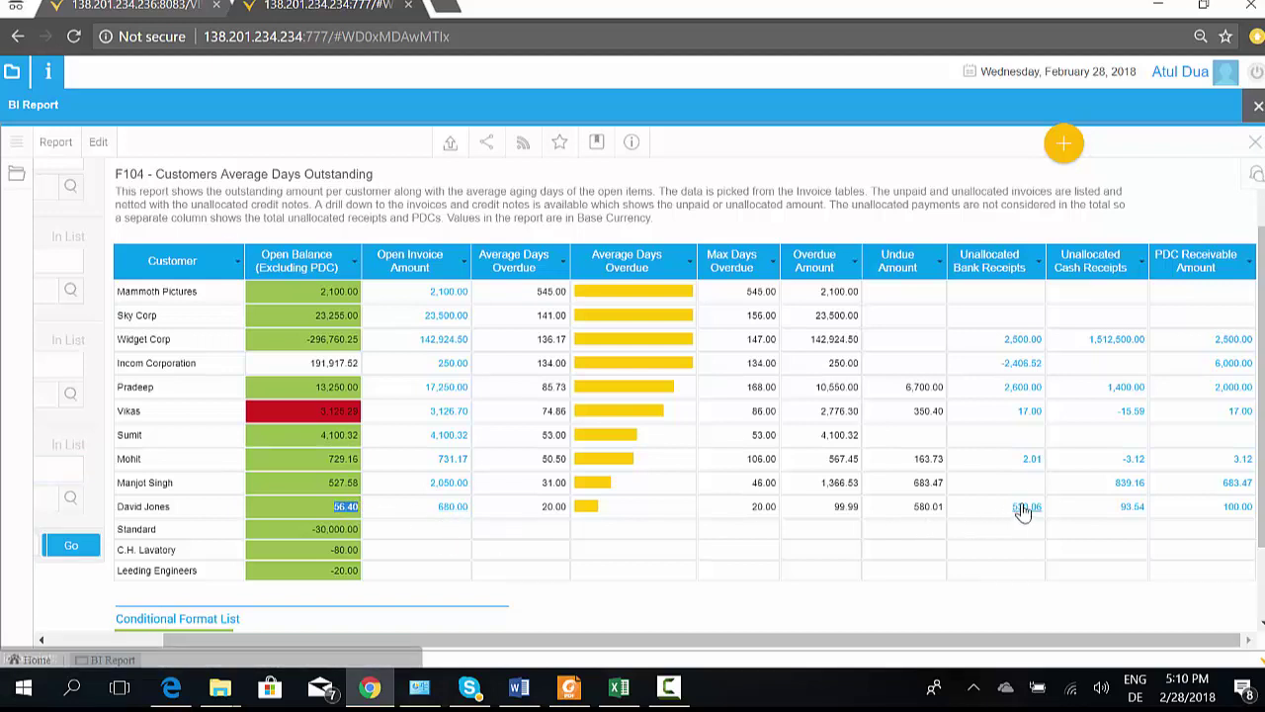
left_click(1042, 526)
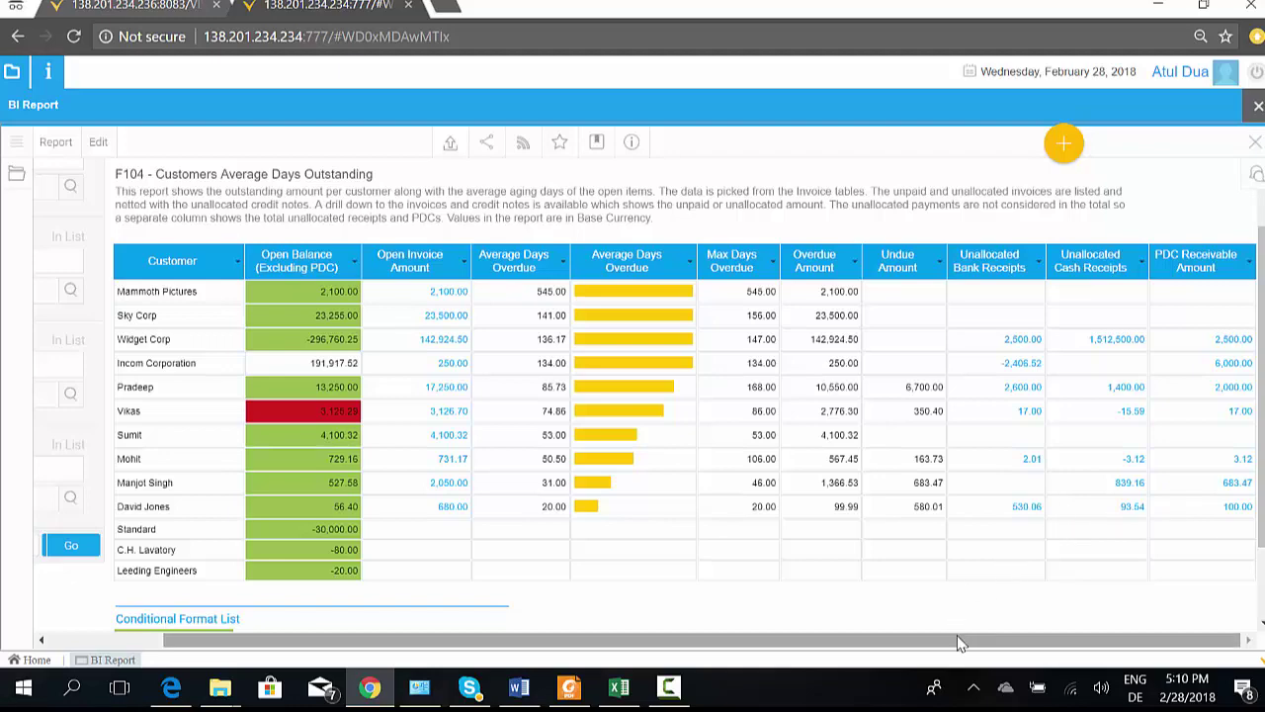
left_click_drag(959, 639, 672, 615)
scroll(850, 464, "up", 2)
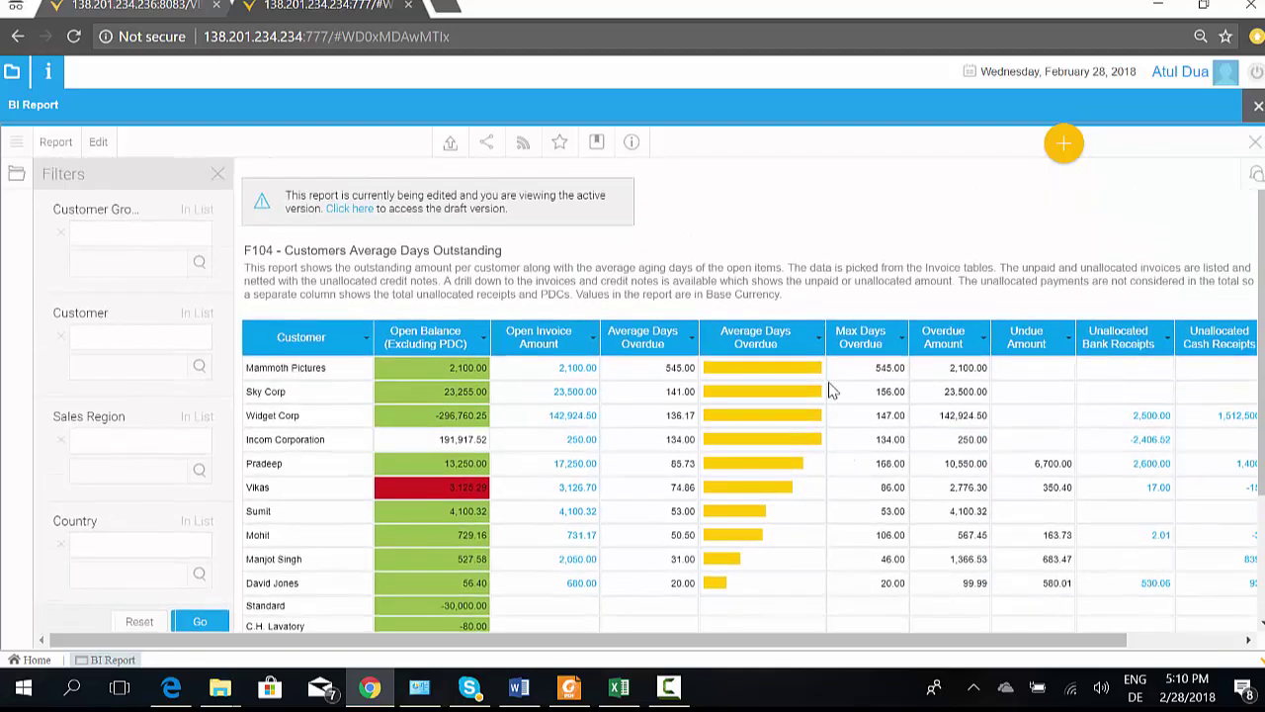